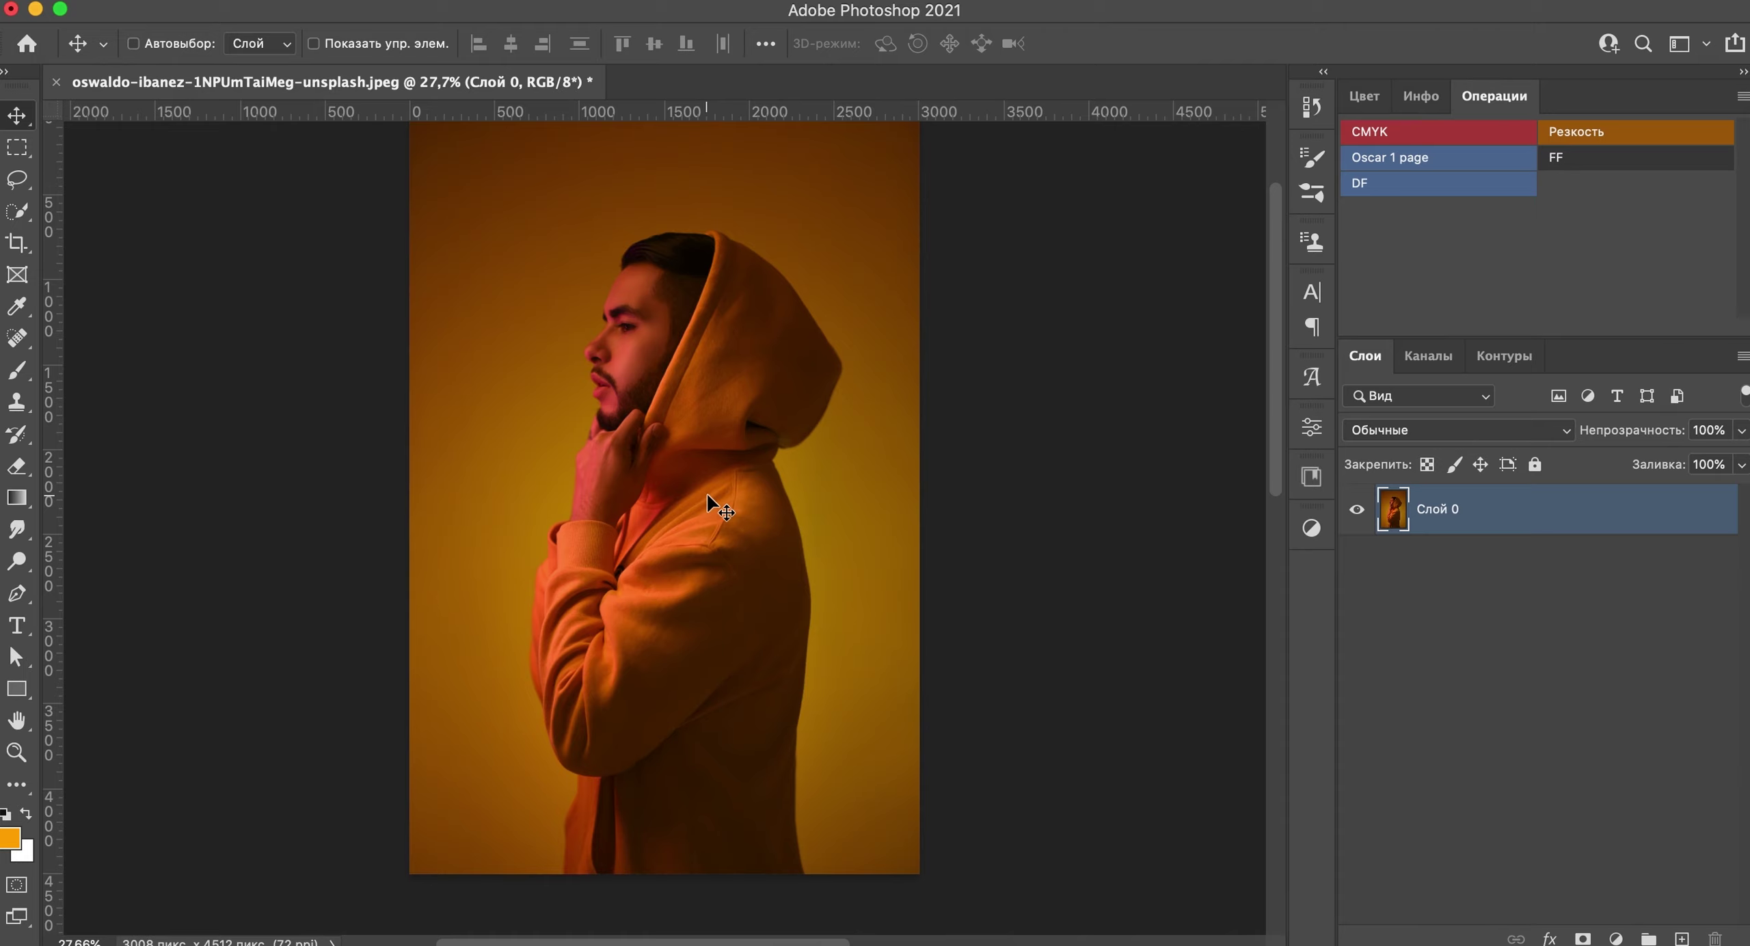
Step: Select the man with Select Subject, copy him to a new layer, and reselect Слой 0
click(1312, 431)
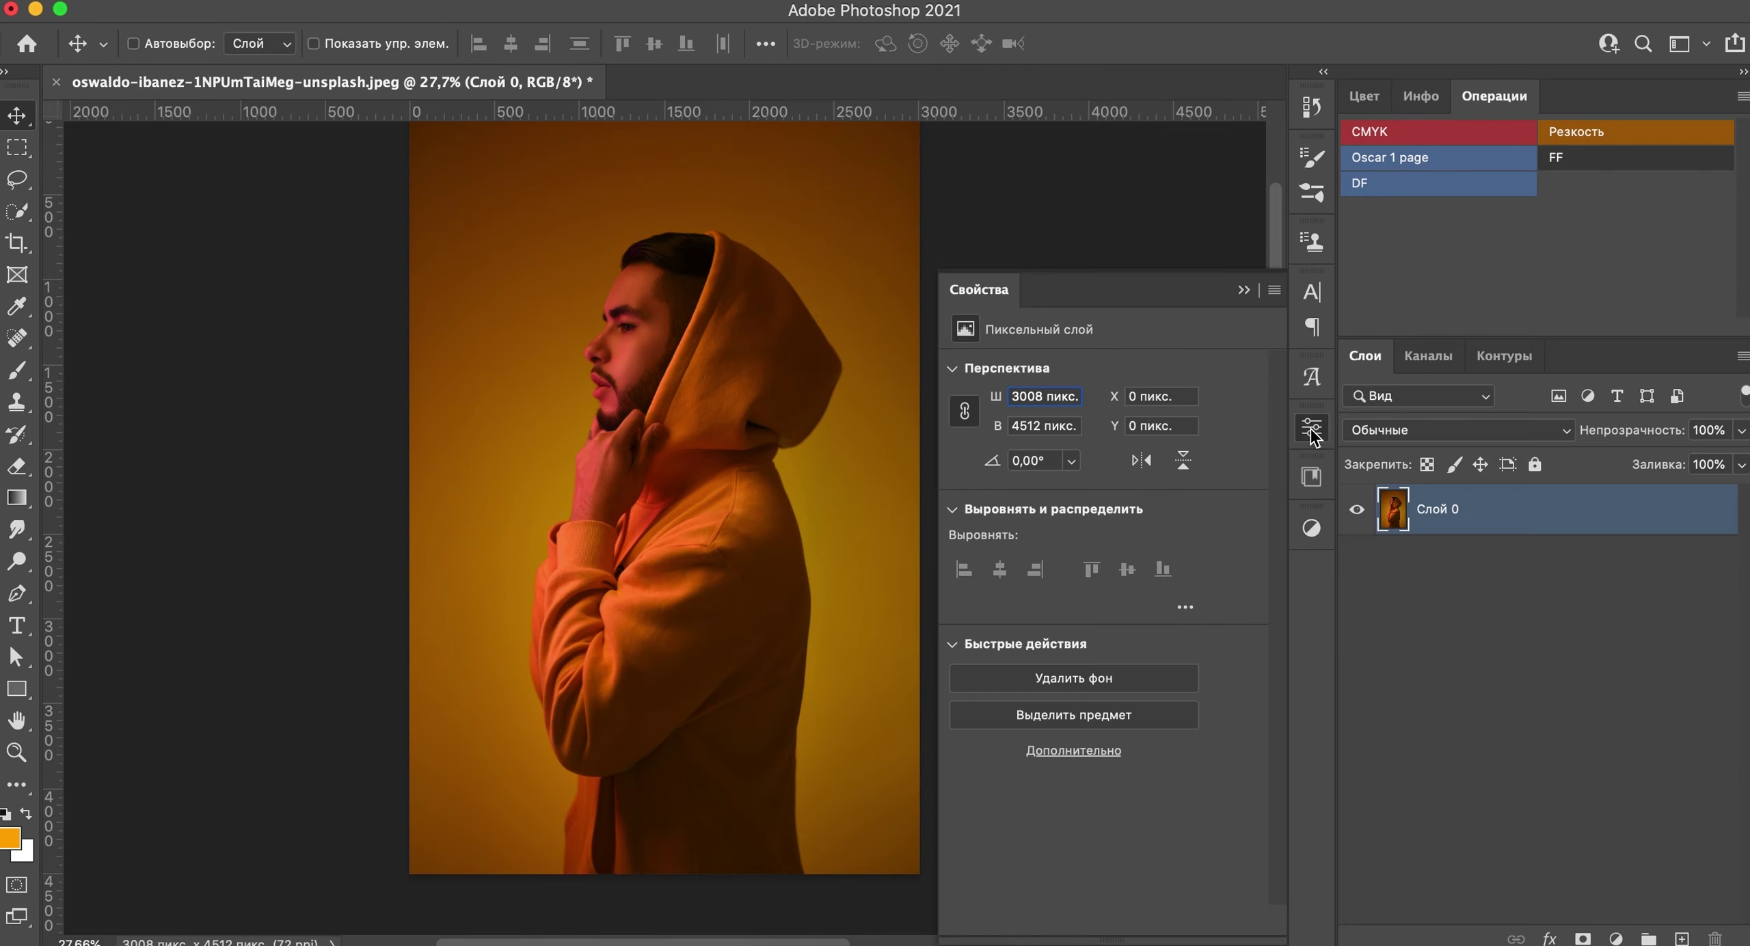
click(1036, 719)
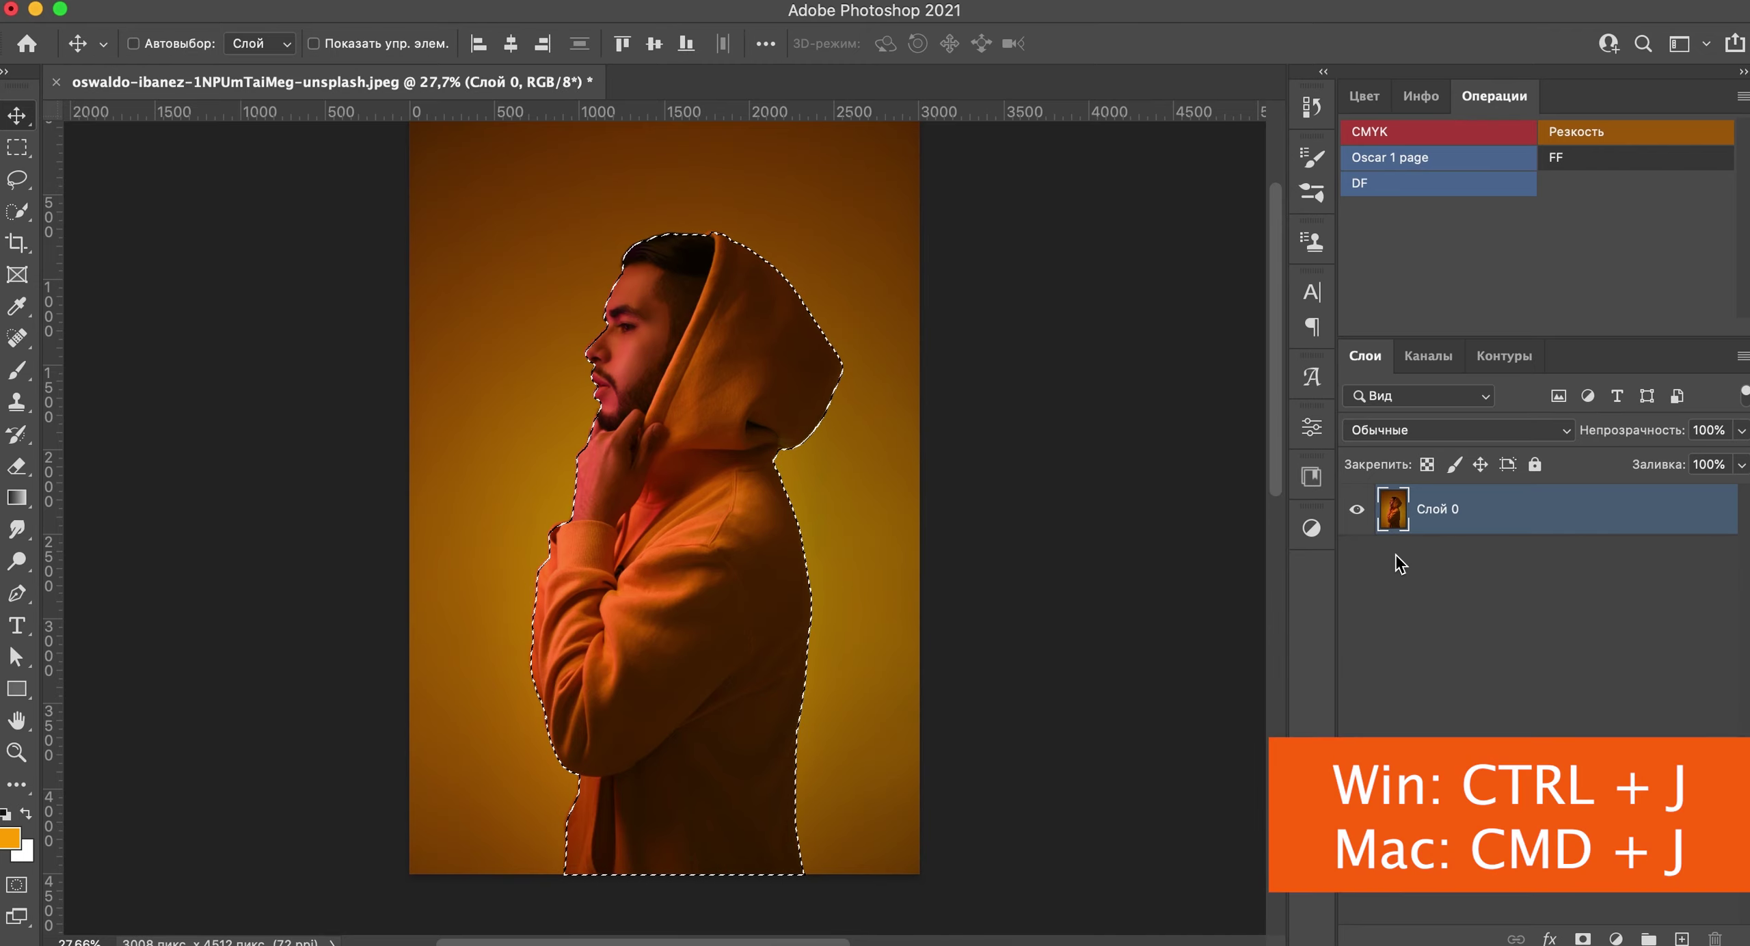
key(super+j)
click(1483, 577)
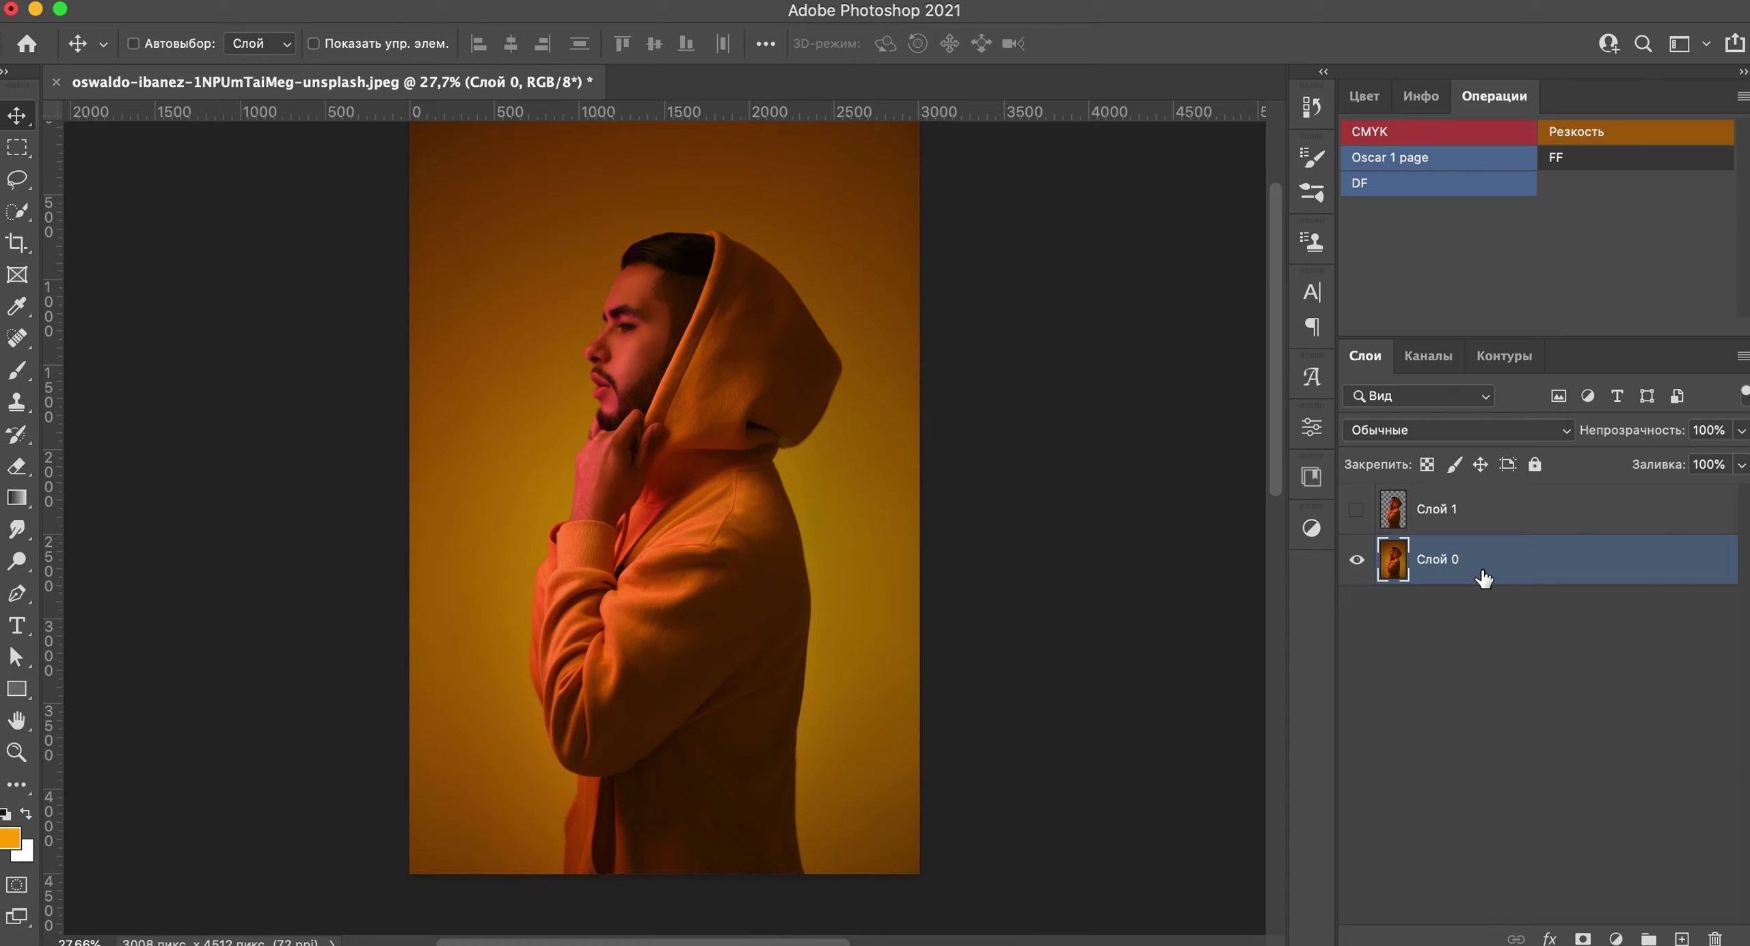
click(17, 179)
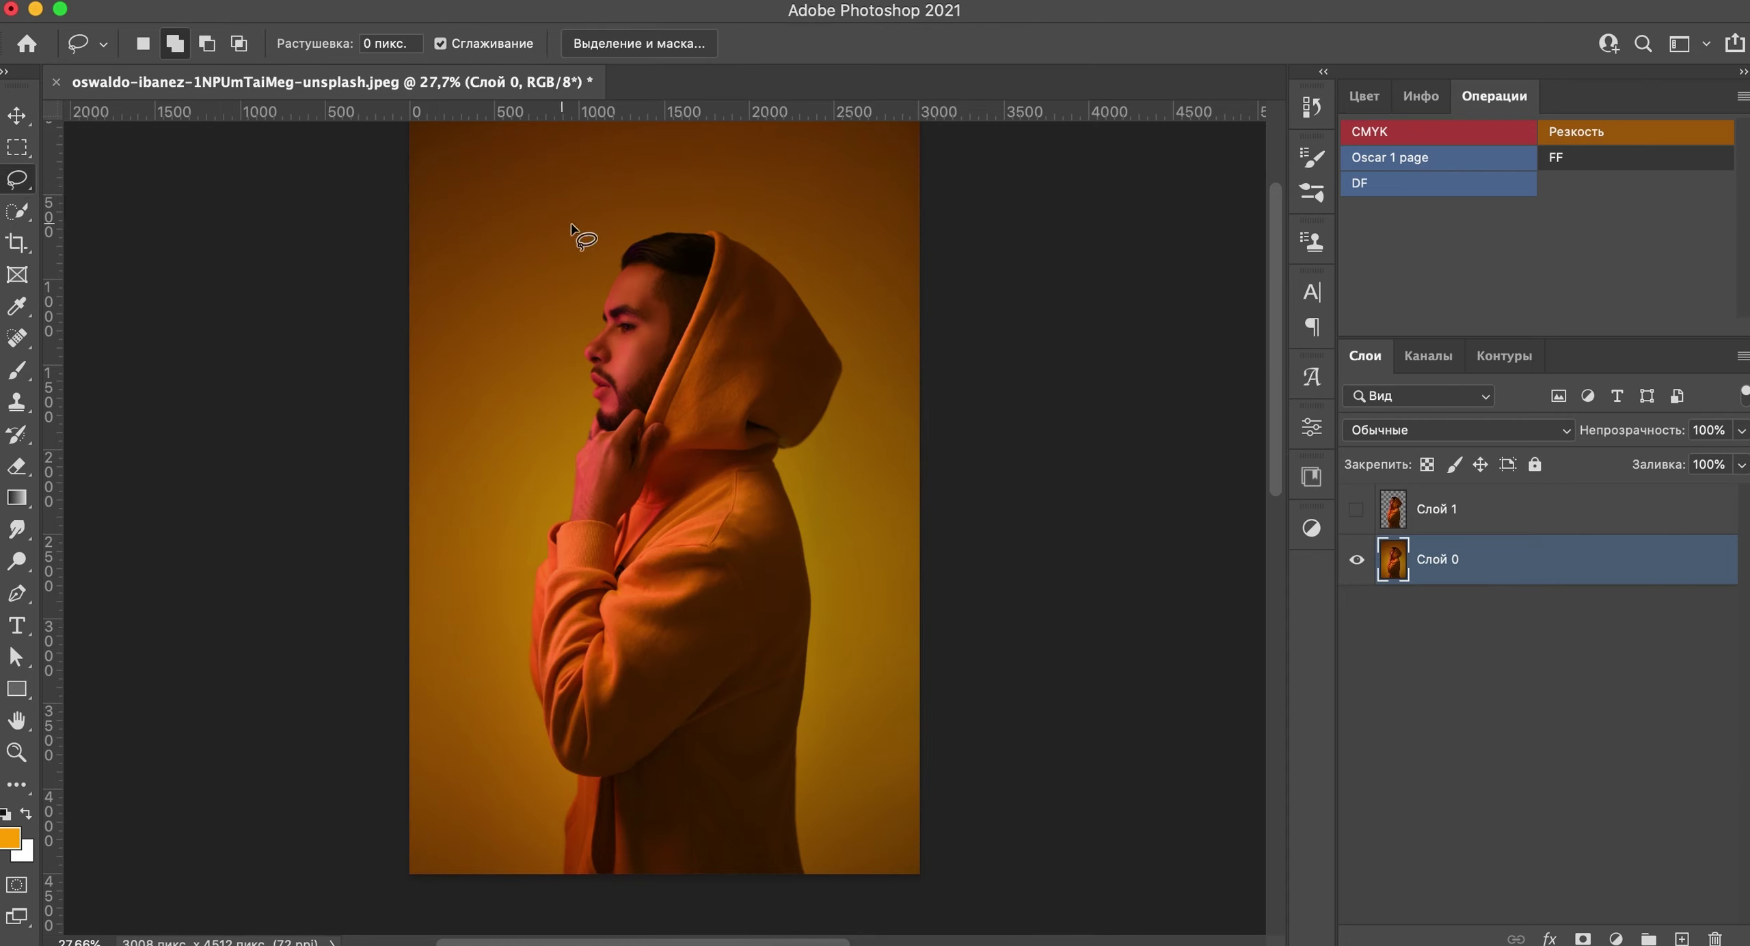
Step: Lasso the man, content-aware fill him out onto a new layer, and show the cut-out layer
mouse_move(600, 227)
mouse_down()
mouse_move(504, 613)
mouse_move(540, 786)
mouse_move(575, 916)
mouse_move(769, 916)
mouse_move(833, 881)
mouse_move(832, 625)
mouse_move(805, 469)
mouse_move(842, 417)
mouse_move(820, 266)
mouse_move(742, 196)
mouse_move(600, 229)
mouse_up()
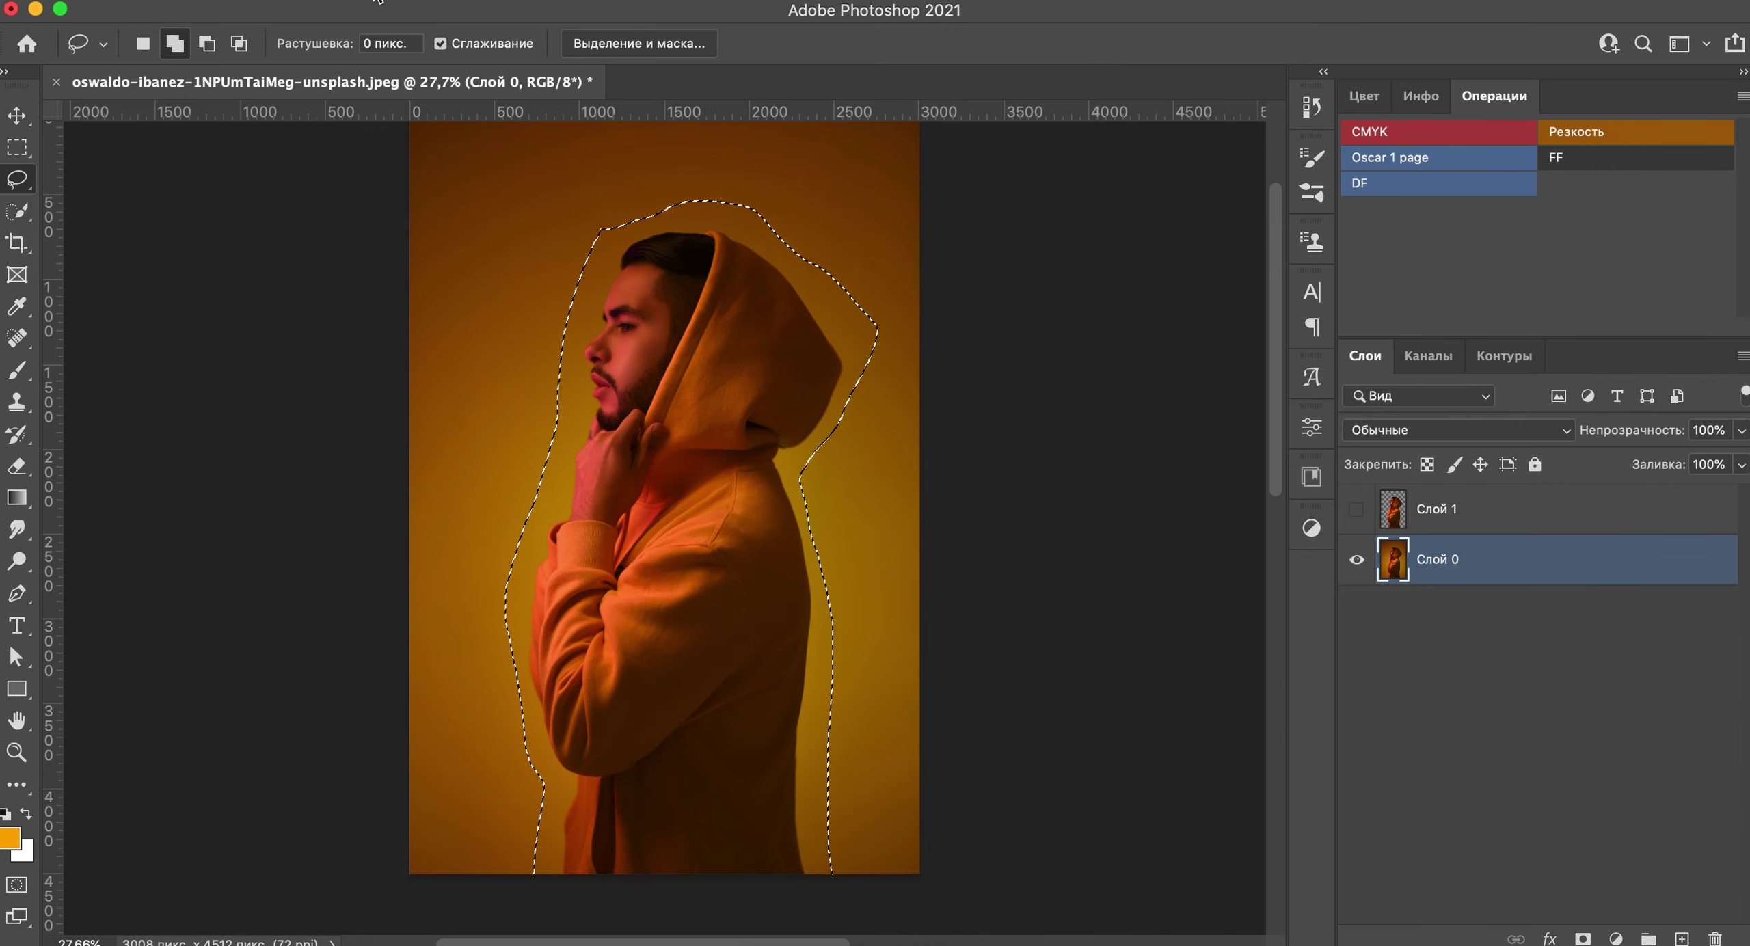
click(322, 7)
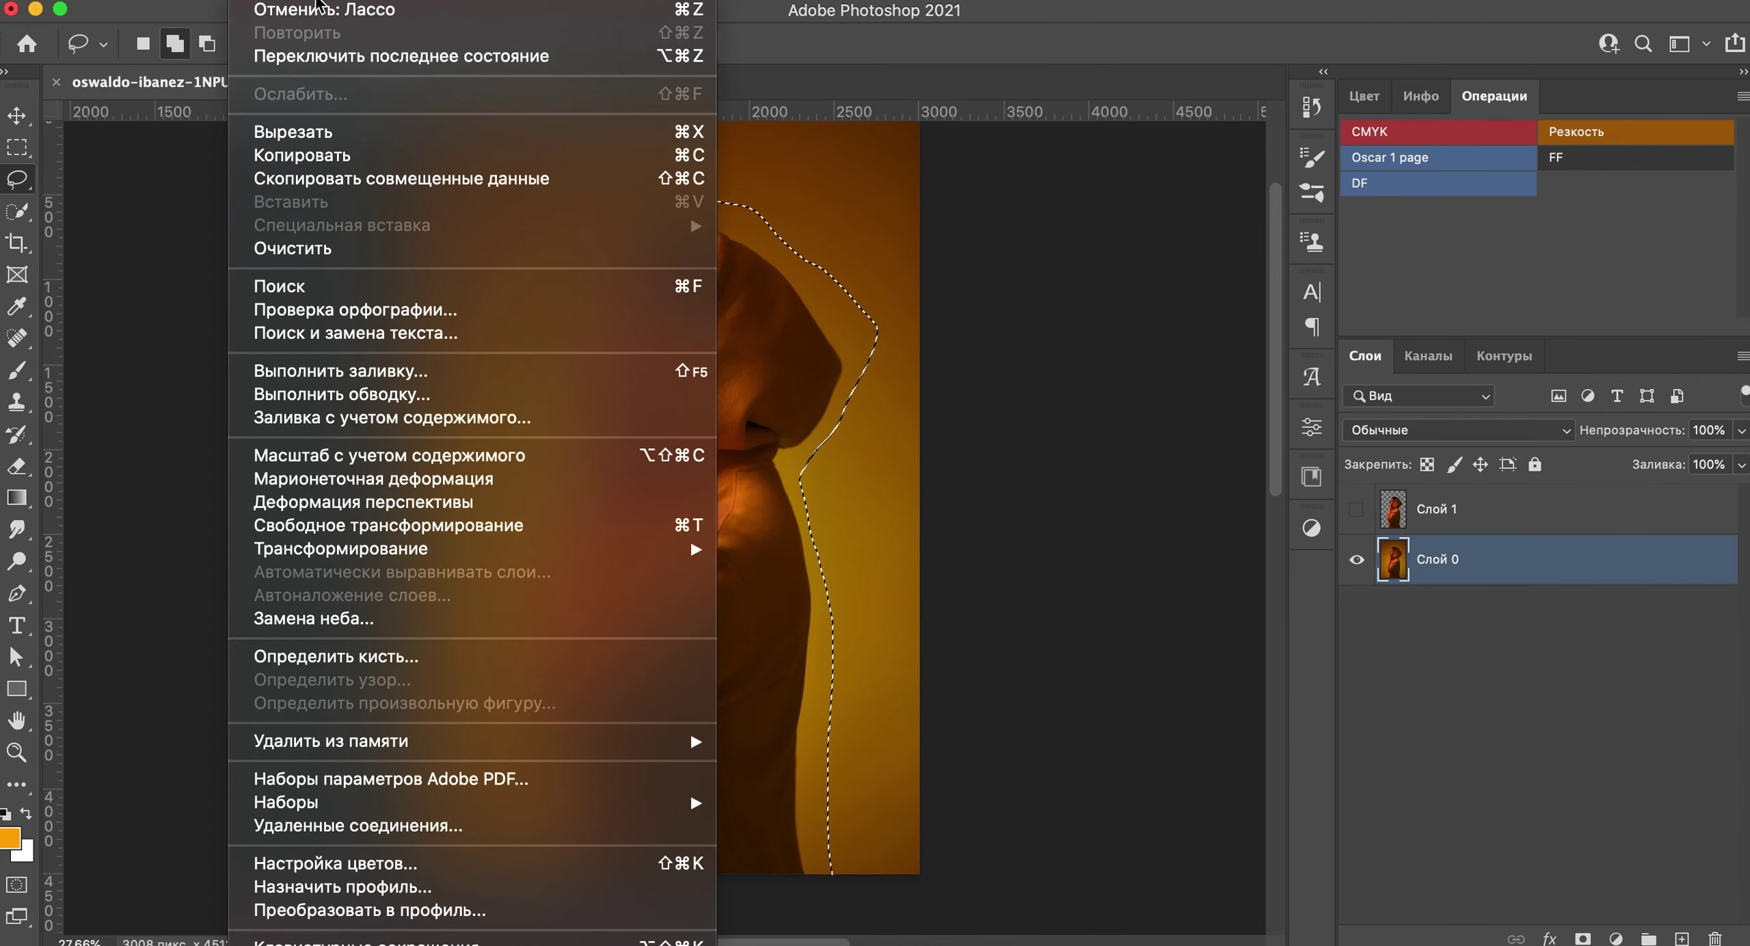
click(290, 418)
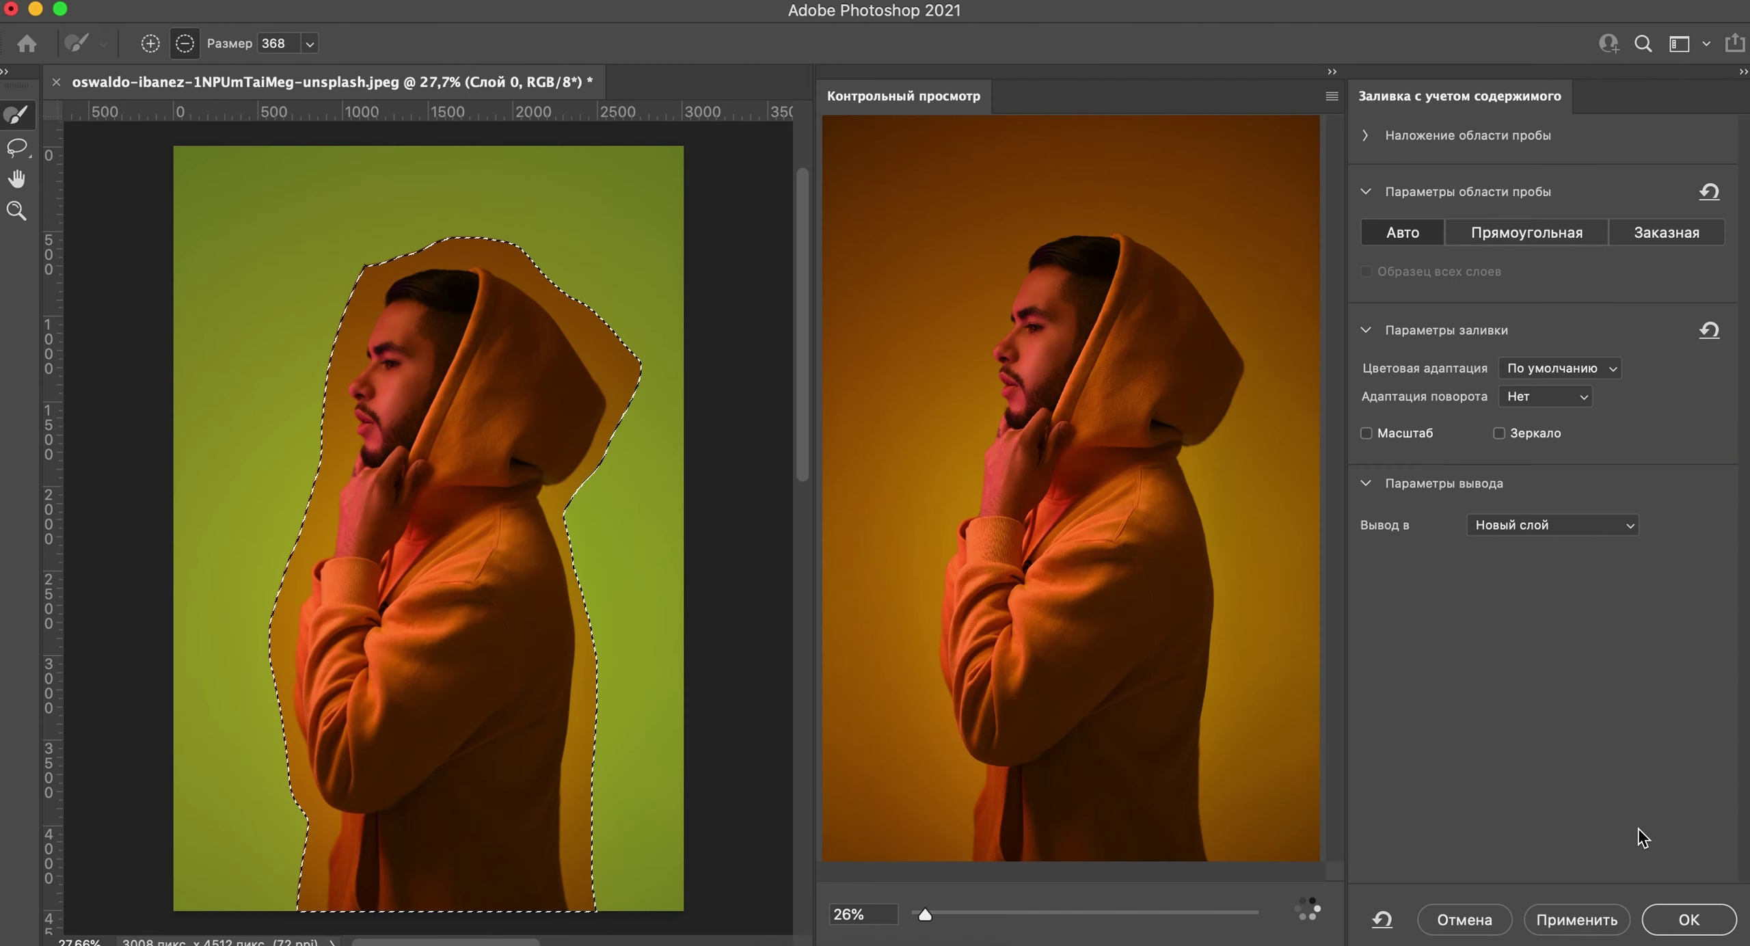
click(1689, 920)
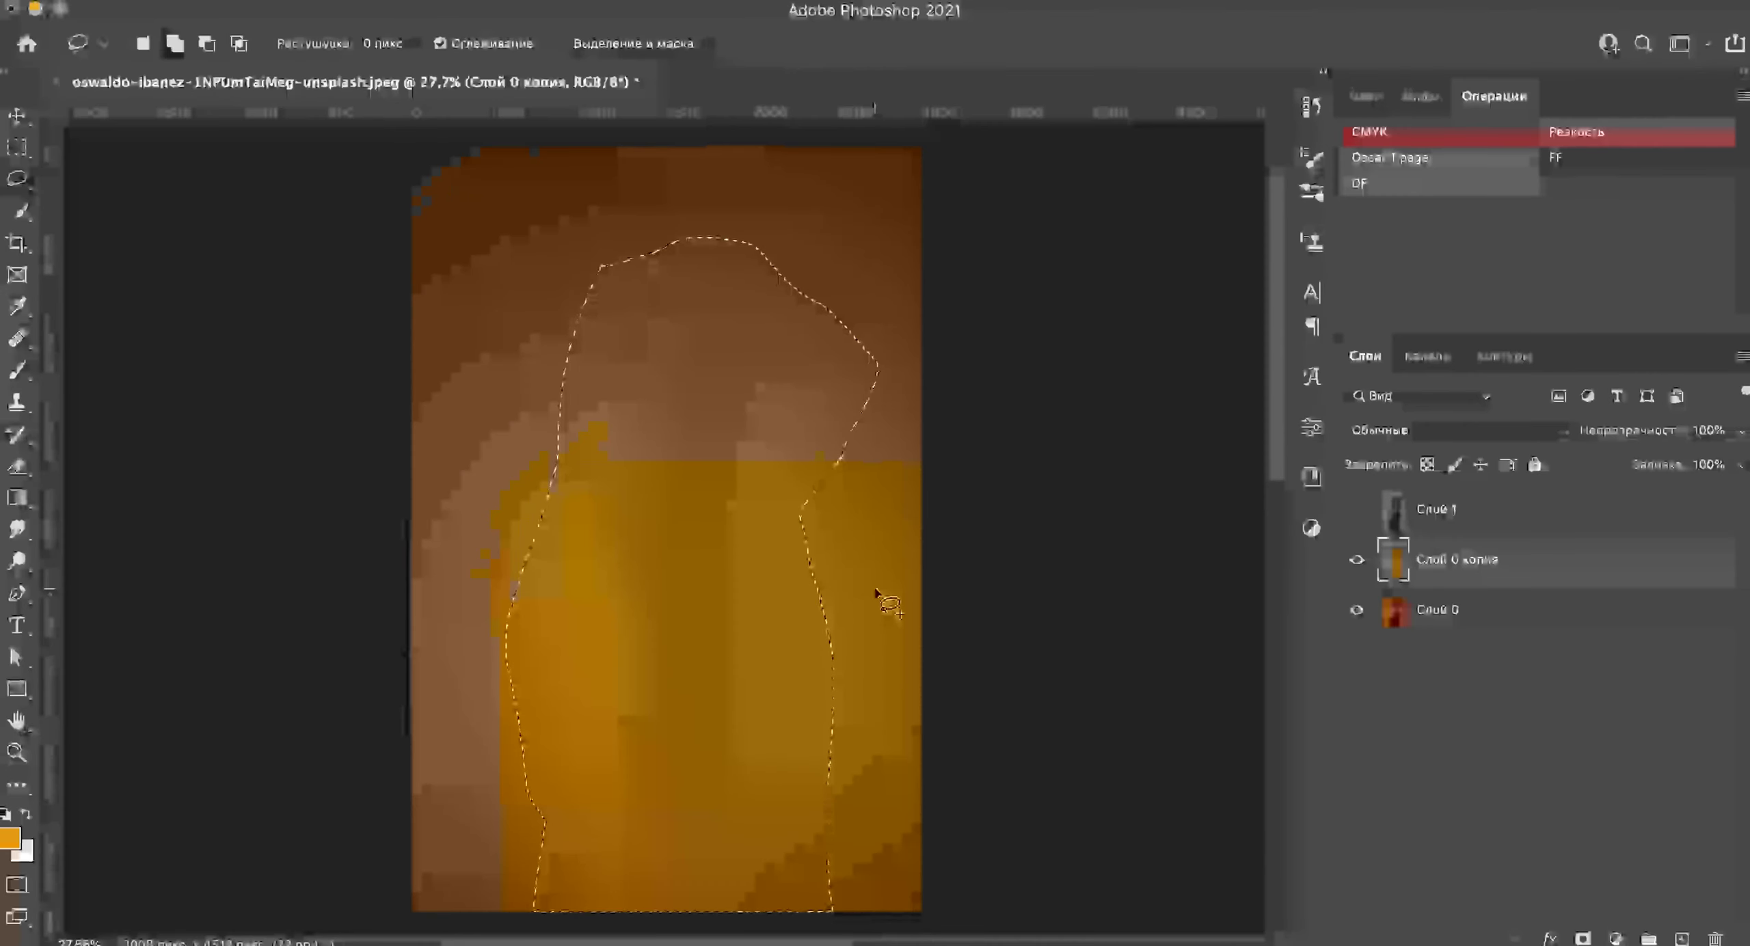
click(878, 591)
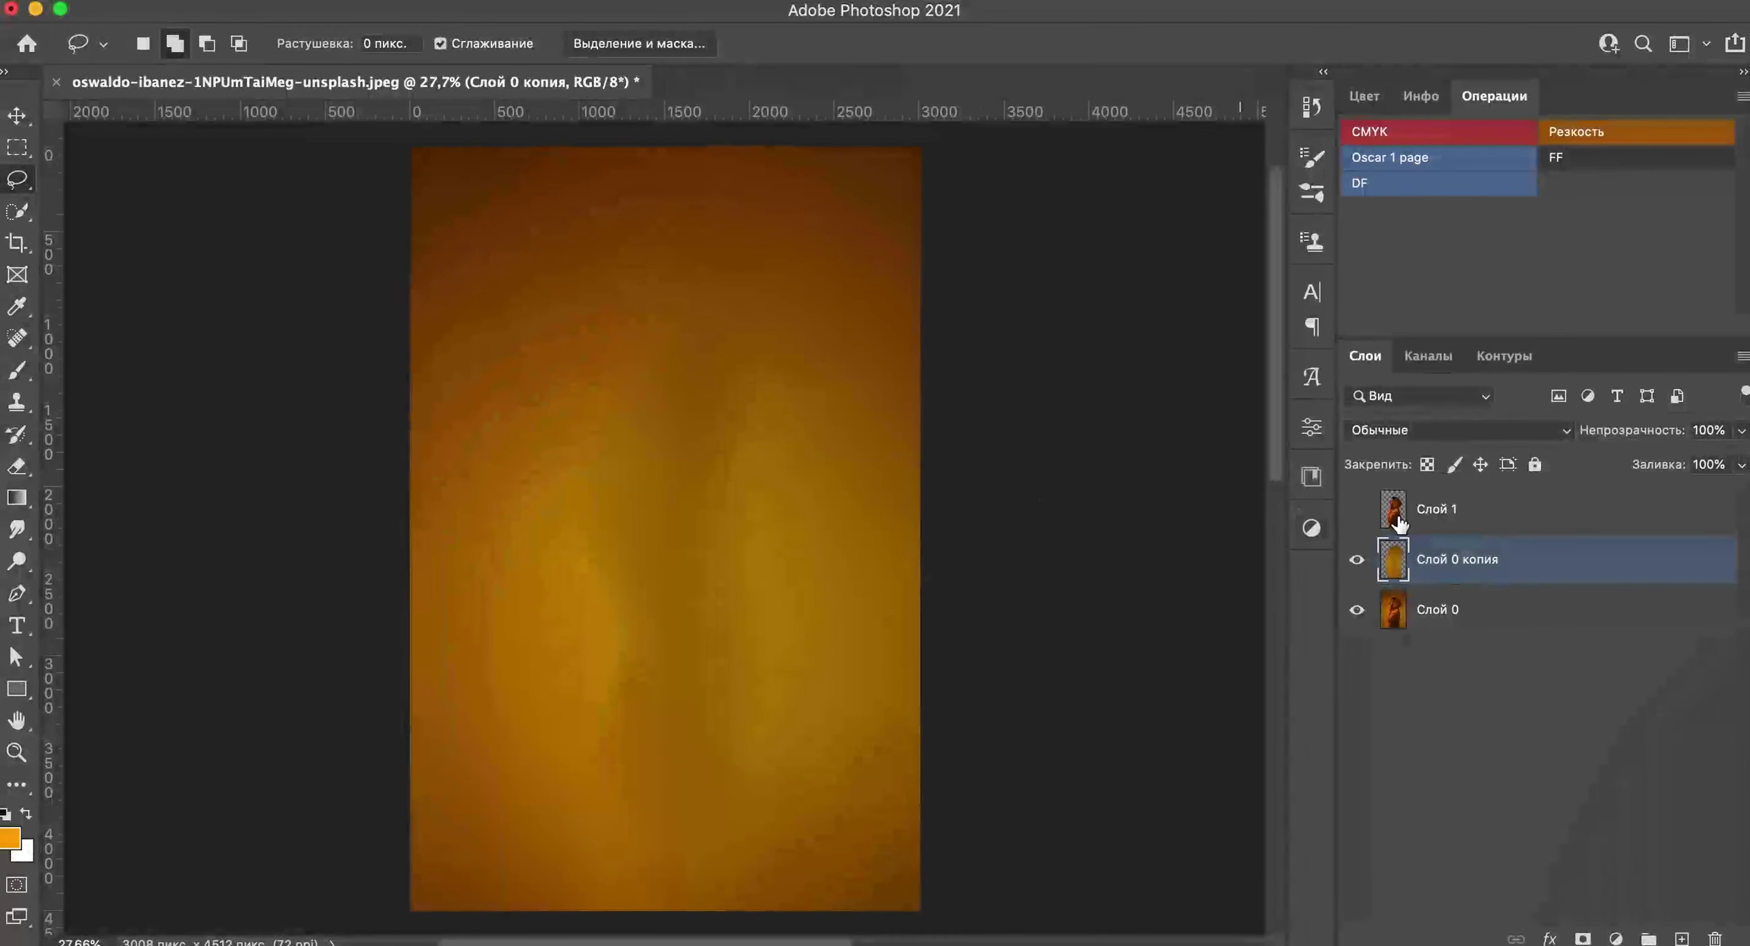
click(1507, 514)
click(1357, 509)
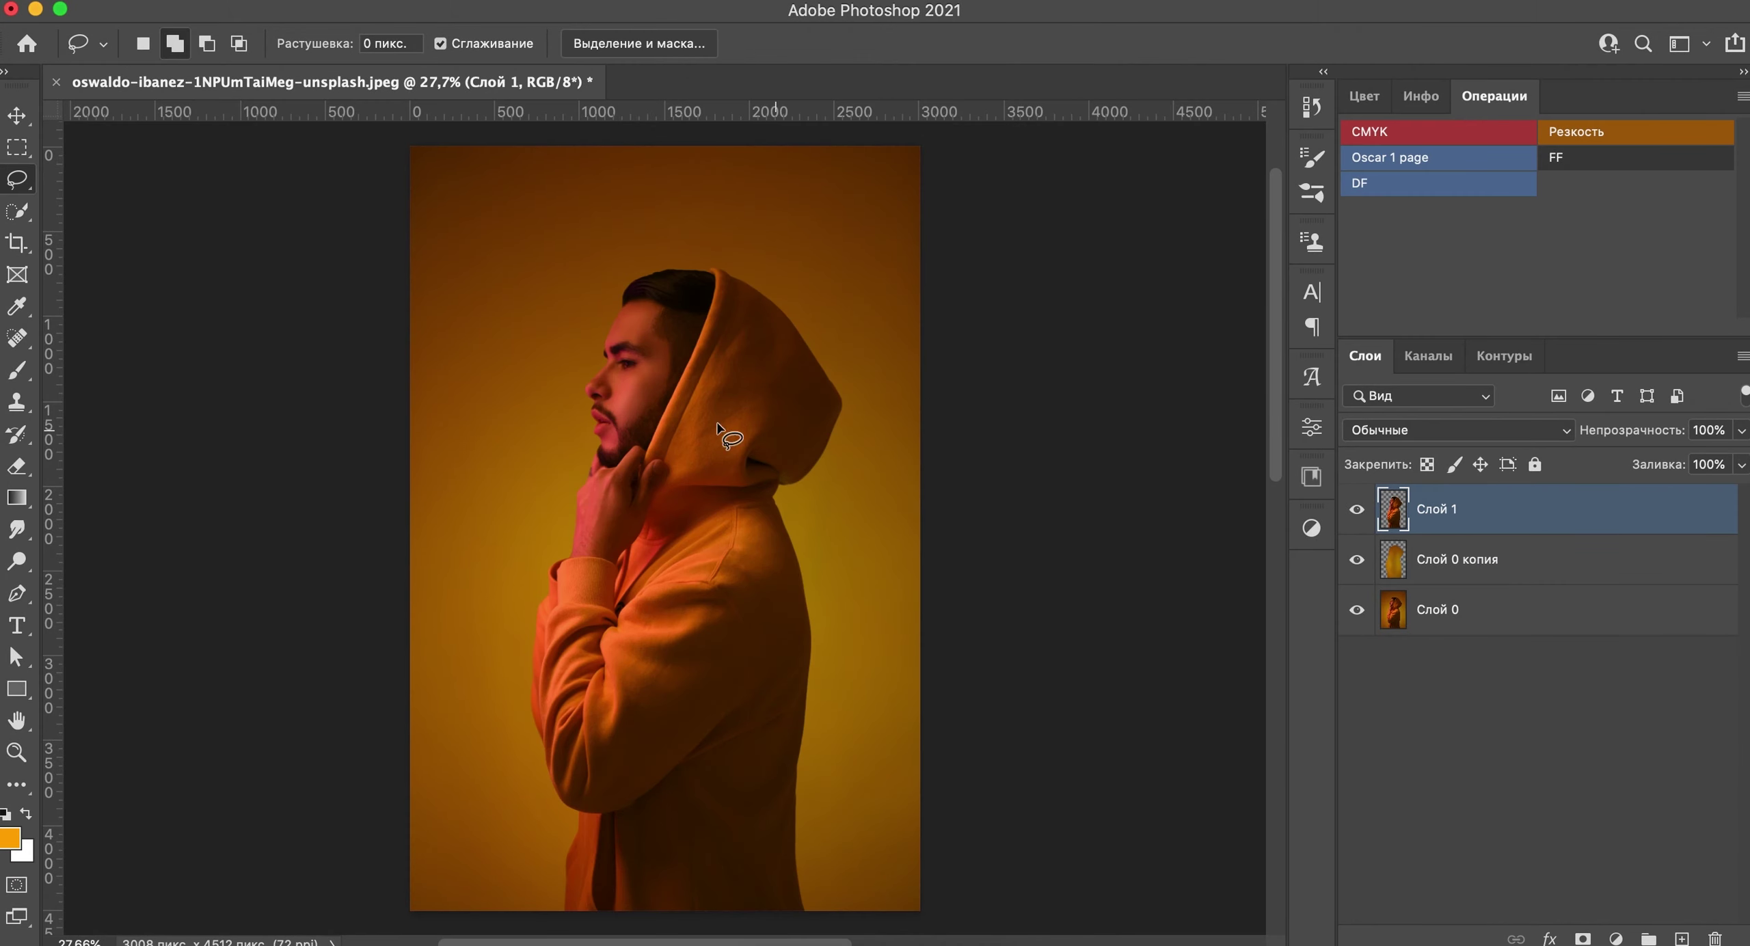
Step: Nudge the cut-out man up and lasso an angled area around his lower hoodie
key(v)
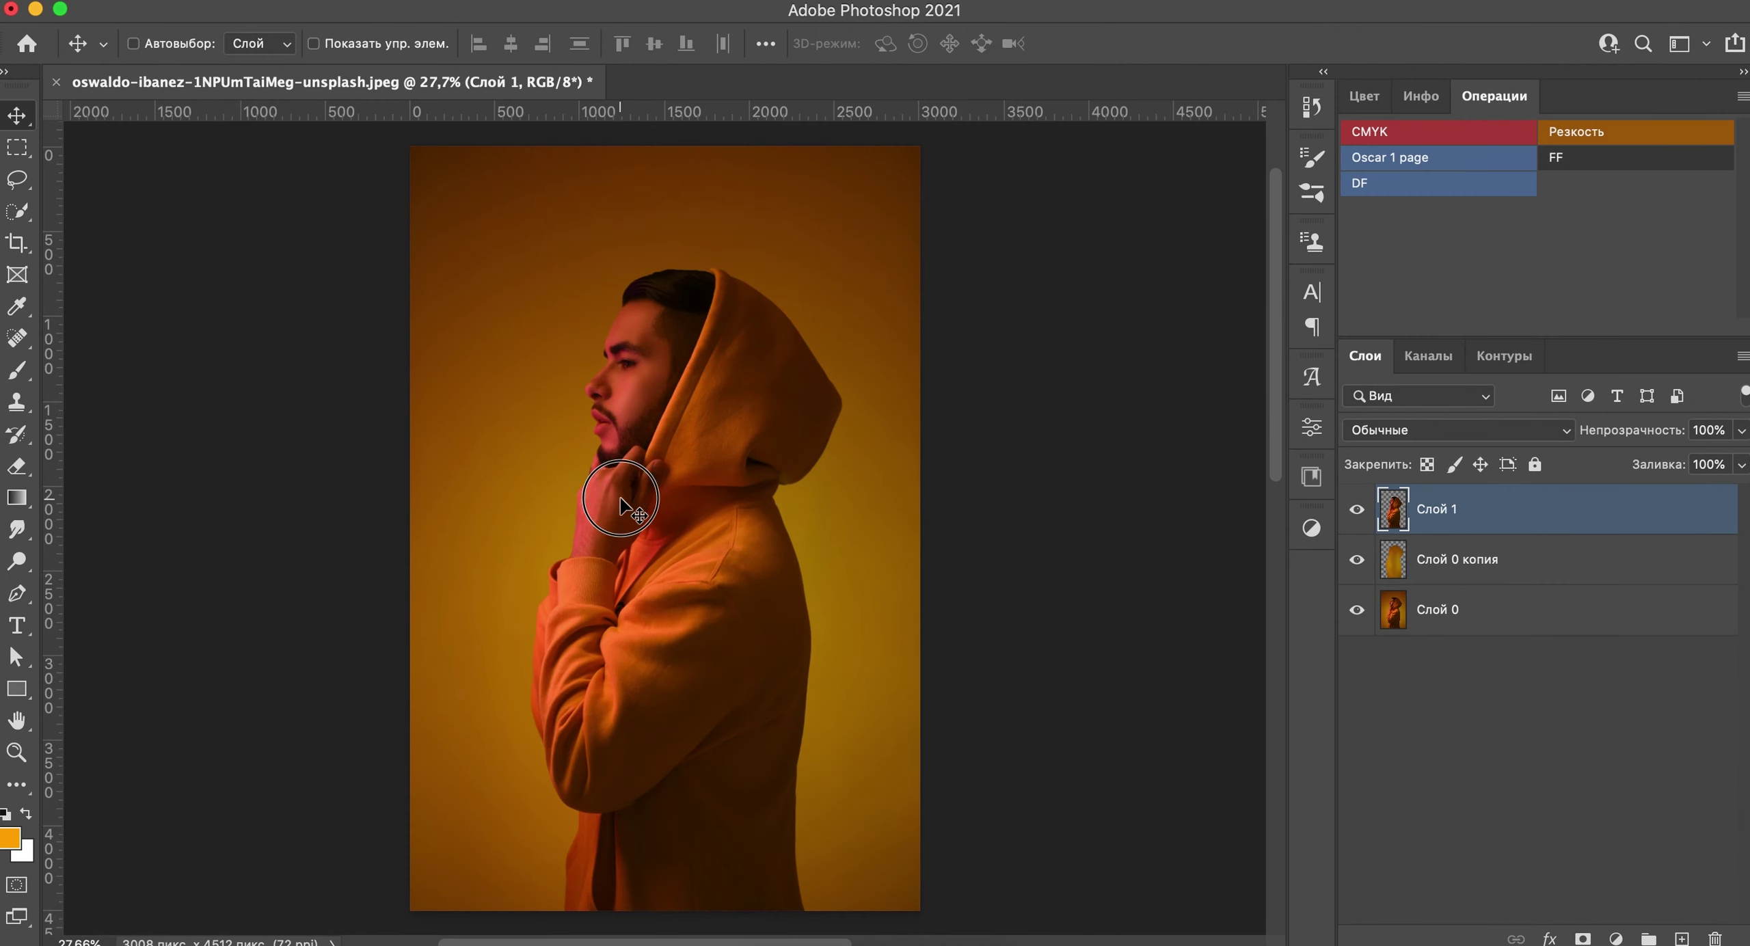
drag(620, 506, 623, 445)
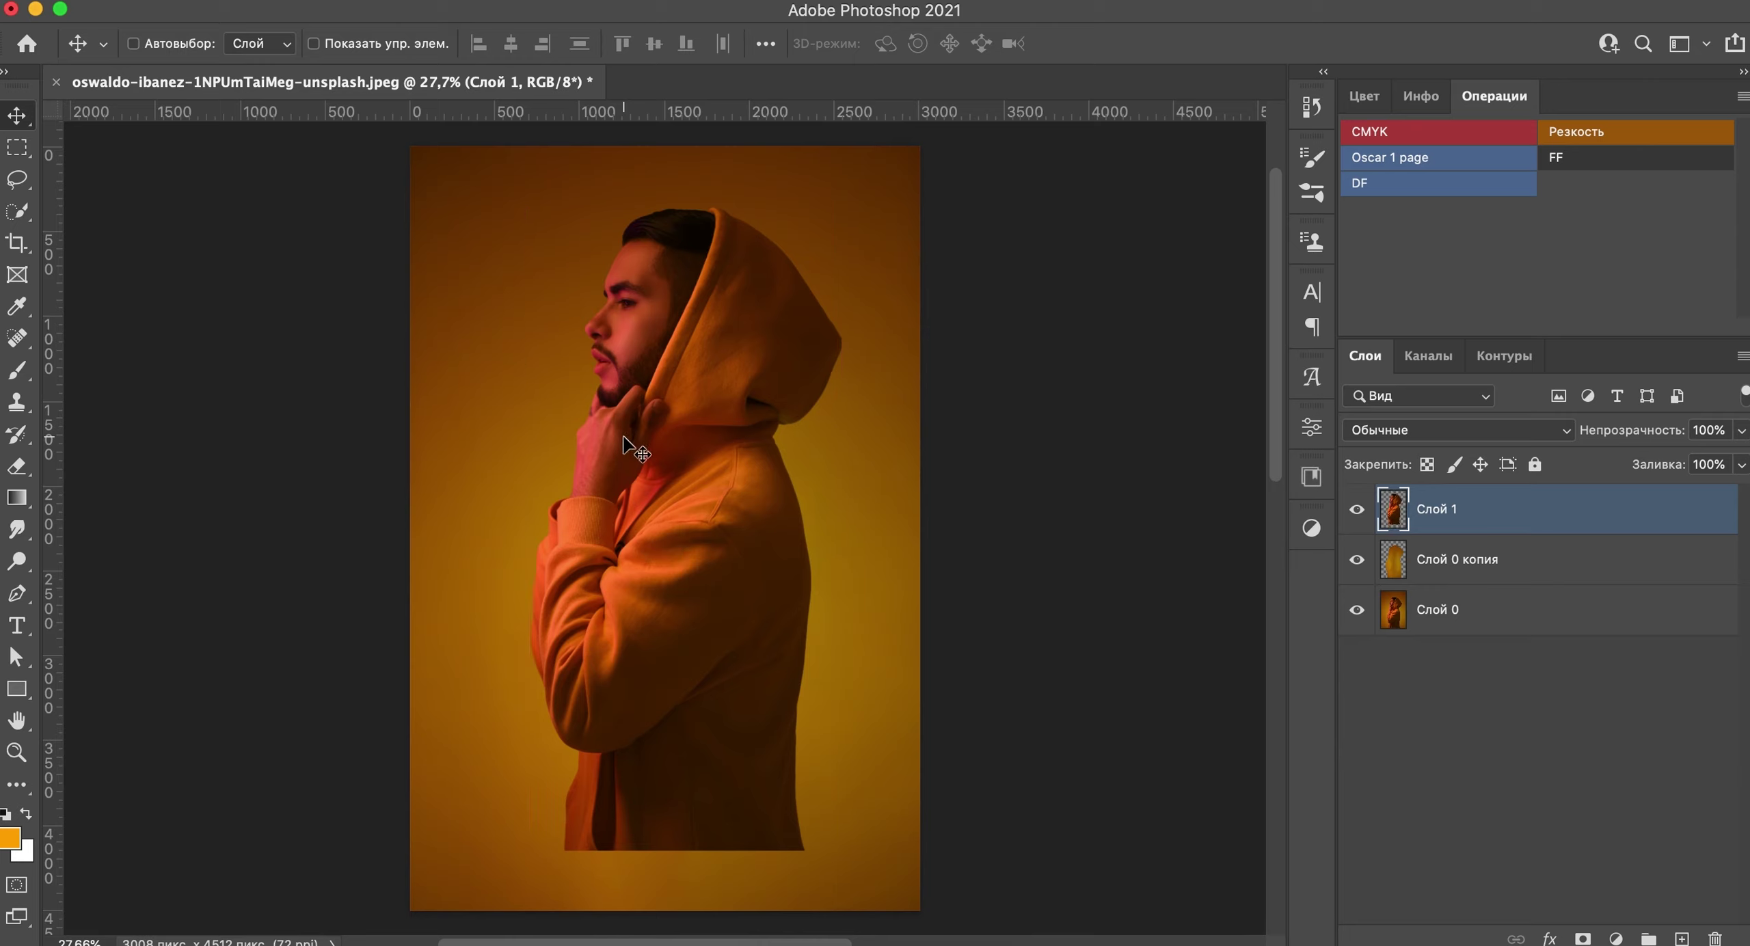
click(17, 183)
mouse_move(854, 489)
mouse_down()
mouse_move(556, 754)
mouse_move(865, 499)
mouse_up()
Step: Delete the lassoed hoodie bottom, deselect, and open Liquify on the cut-out man
key(Delete)
key(ctrl+d)
key(v)
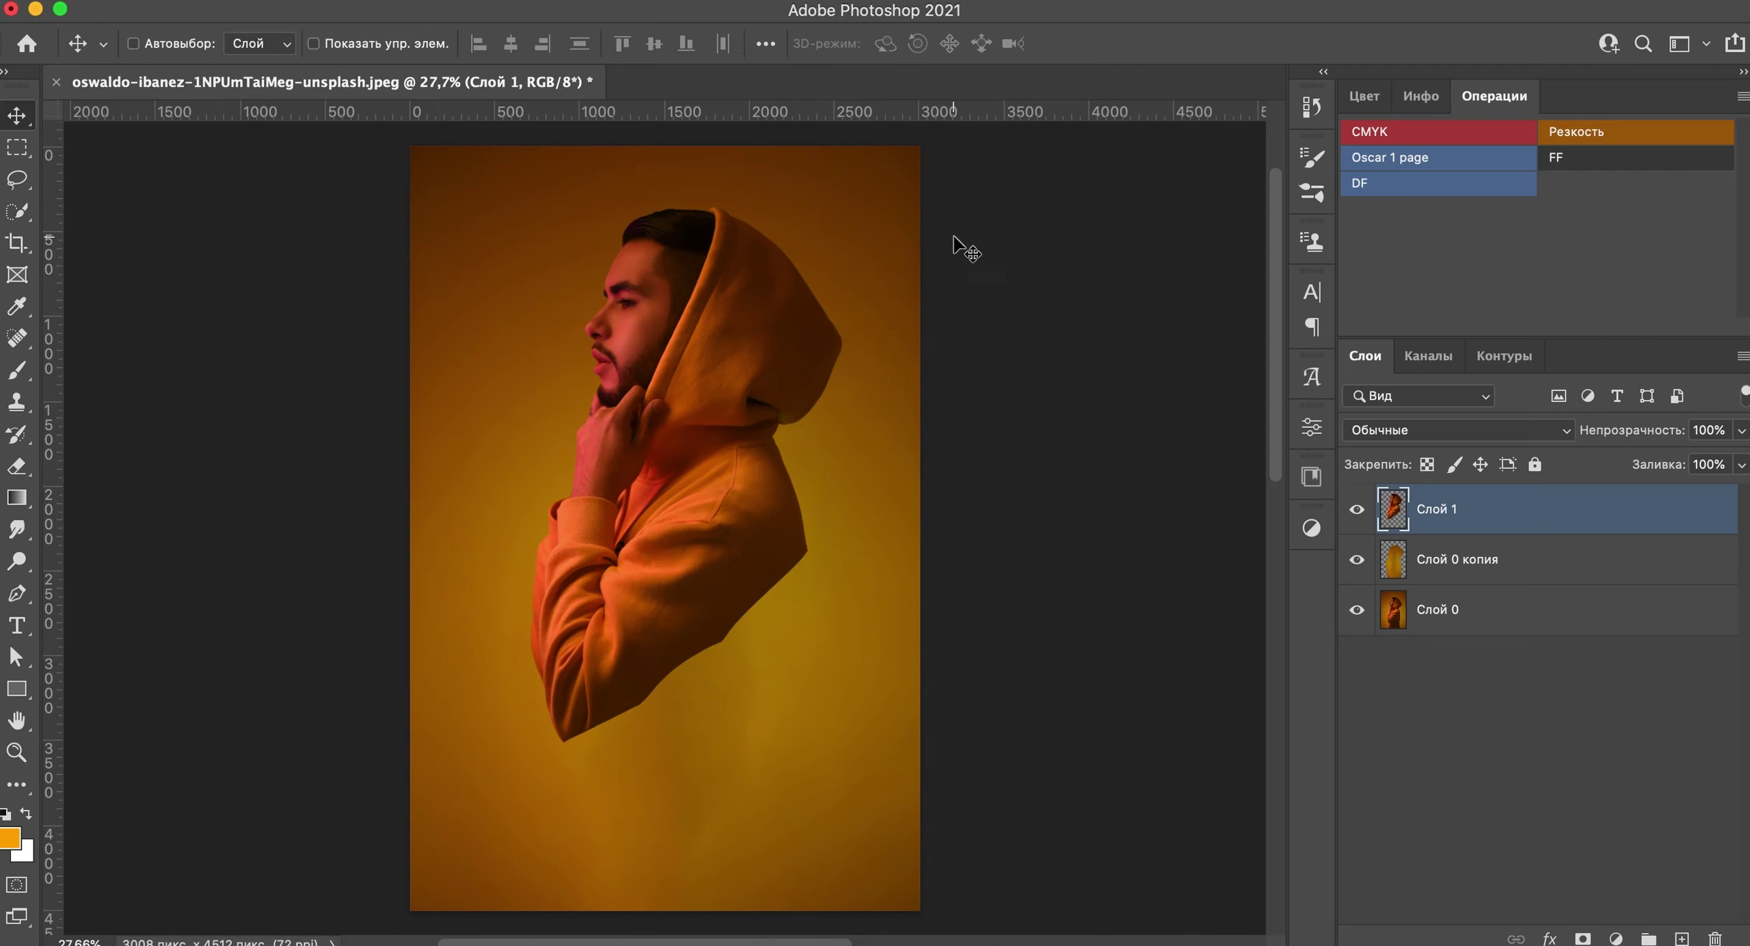
click(786, 8)
click(855, 208)
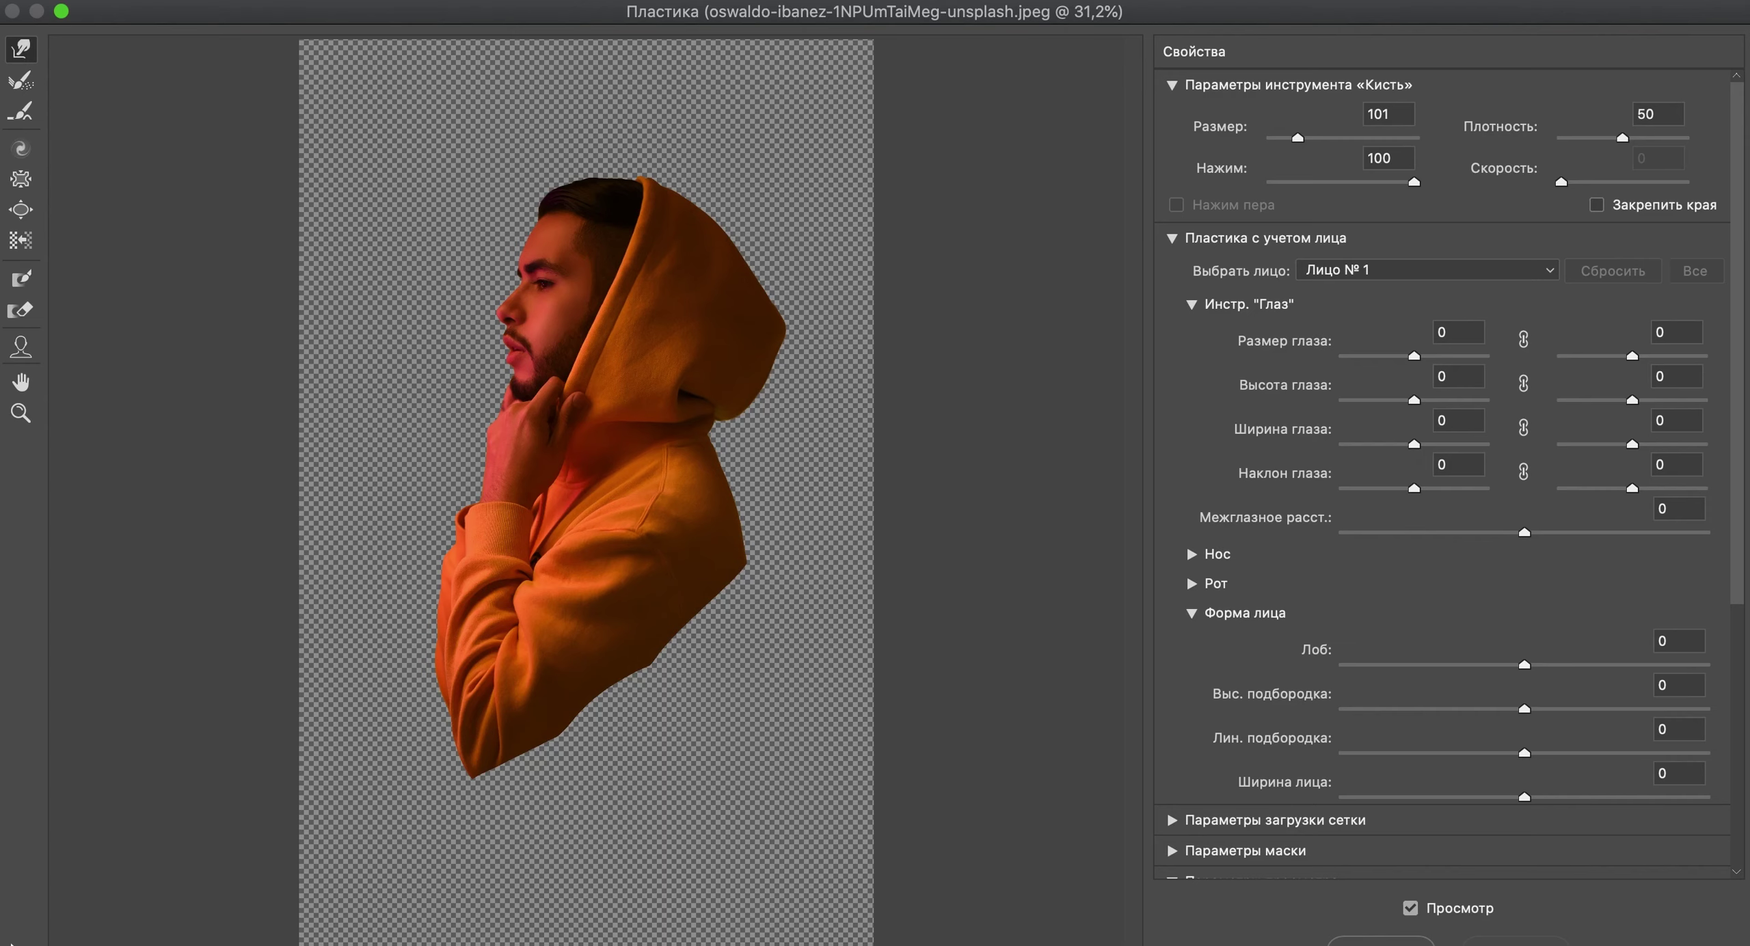
Step: Zoom in and push the hoodie's cut edge into wavy bulges with a large Forward Warp brush
key(ctrl+plus)
key(ctrl+plus)
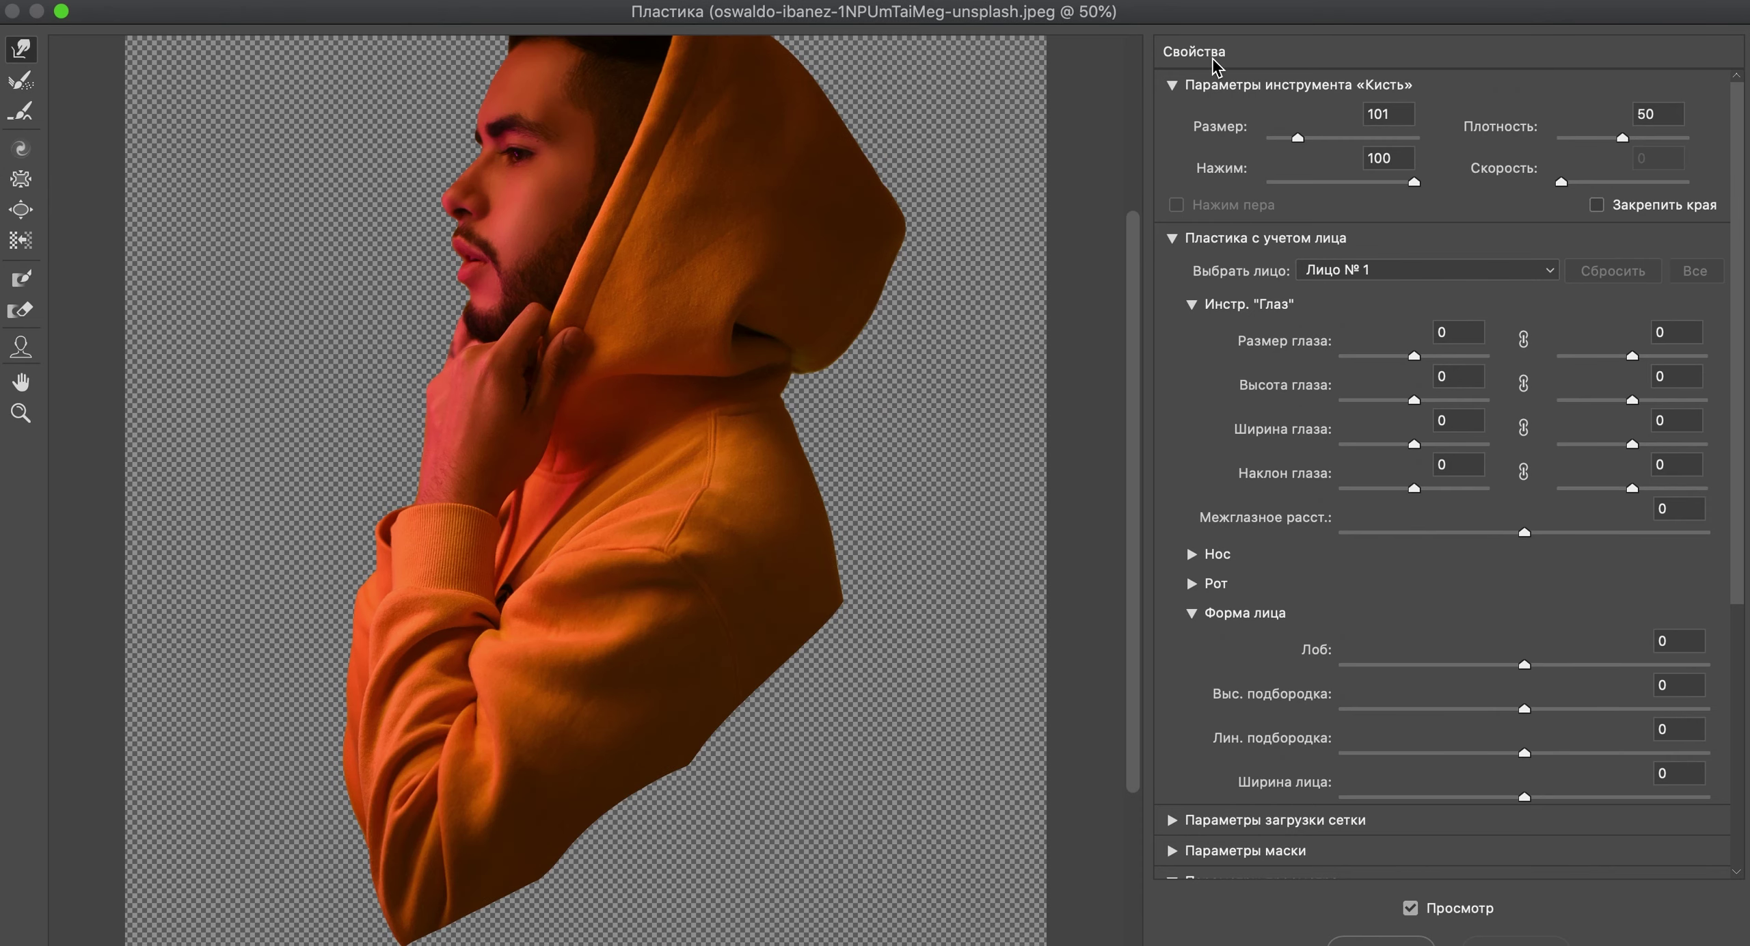
drag(1305, 136, 1315, 137)
drag(823, 554, 838, 655)
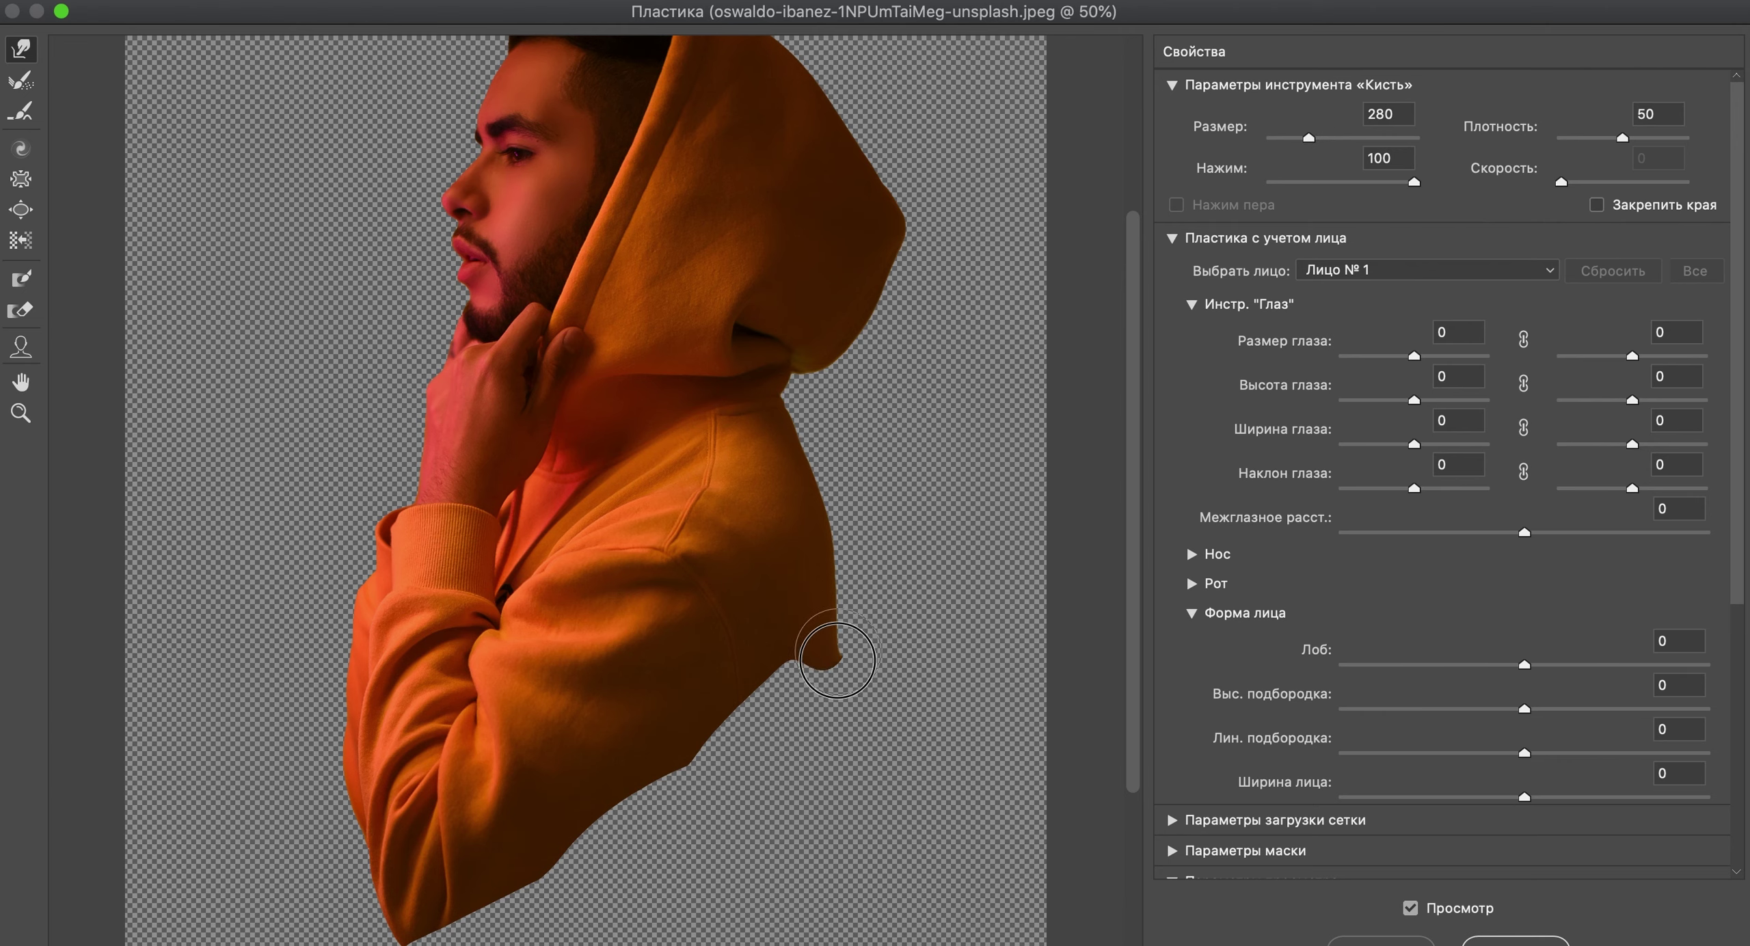
drag(837, 655, 668, 819)
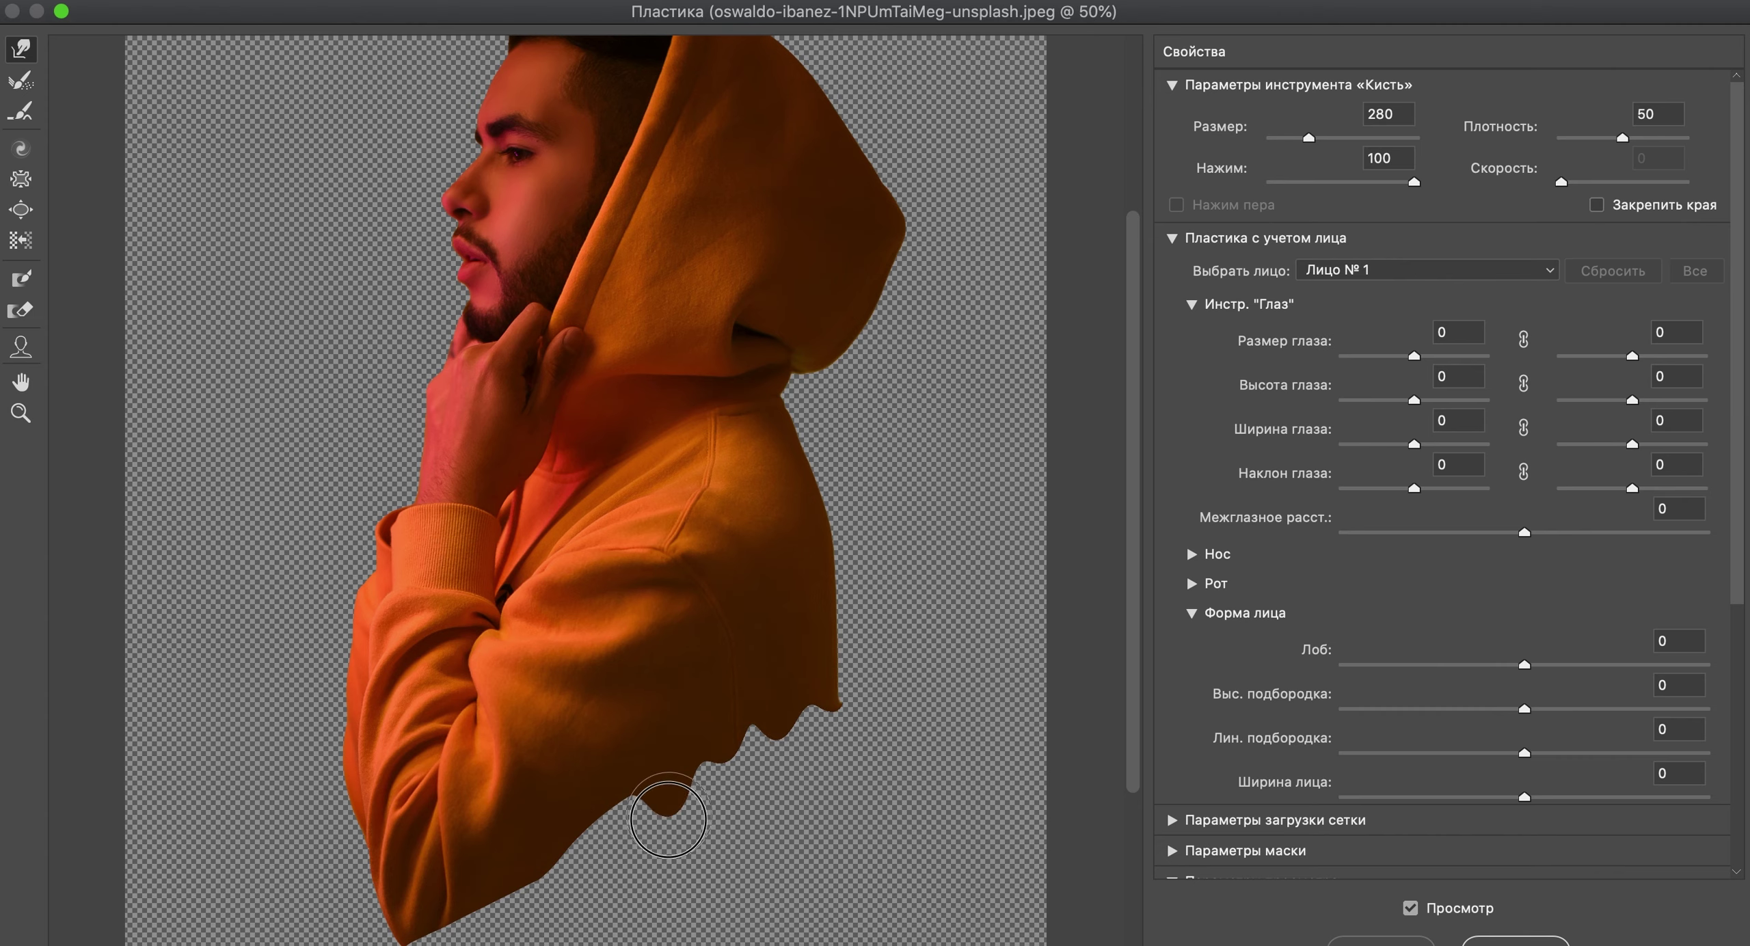
scroll(616, 800, down, 5)
drag(527, 656, 434, 865)
Step: With a smaller warp brush, pull thin pointed drips down along the hoodie's edge
drag(1309, 138, 1295, 137)
mouse_move(579, 555)
mouse_down()
mouse_move(578, 646)
mouse_move(476, 715)
mouse_up()
drag(561, 602, 570, 693)
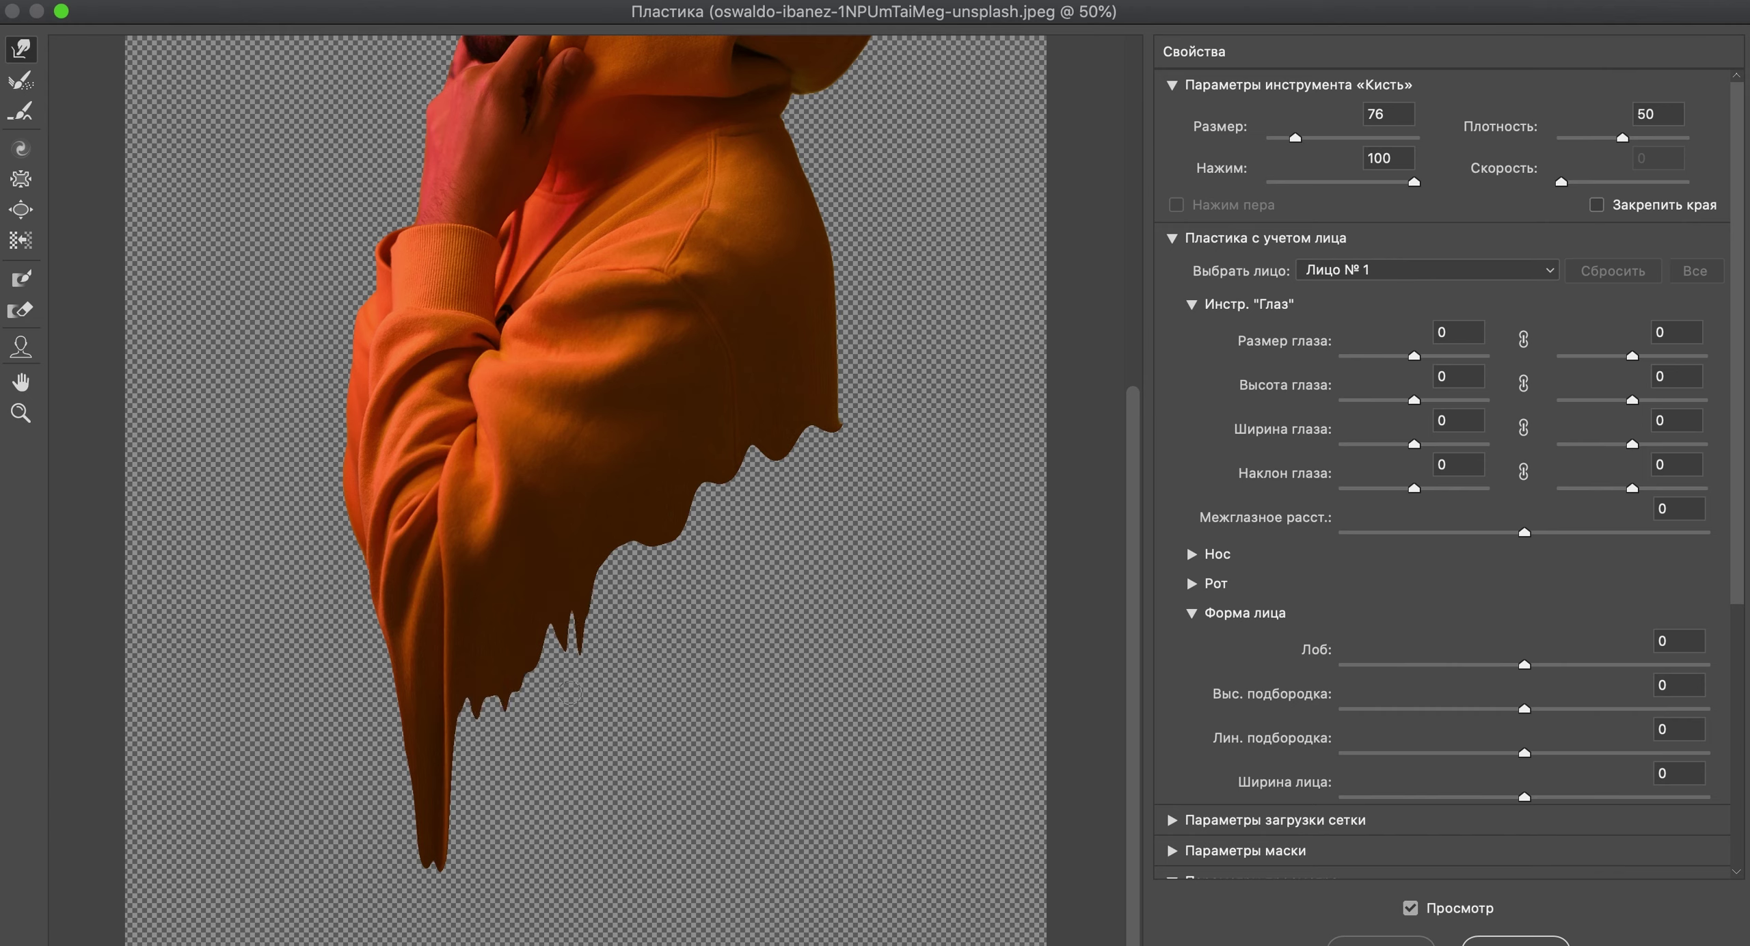
drag(633, 509, 629, 567)
drag(820, 393, 788, 544)
Step: Enlarge the brush and lengthen the drips, stretching the long left drip further down
key(bracketright)
key(bracketright)
key(bracketright)
drag(735, 437, 732, 505)
drag(663, 554, 661, 653)
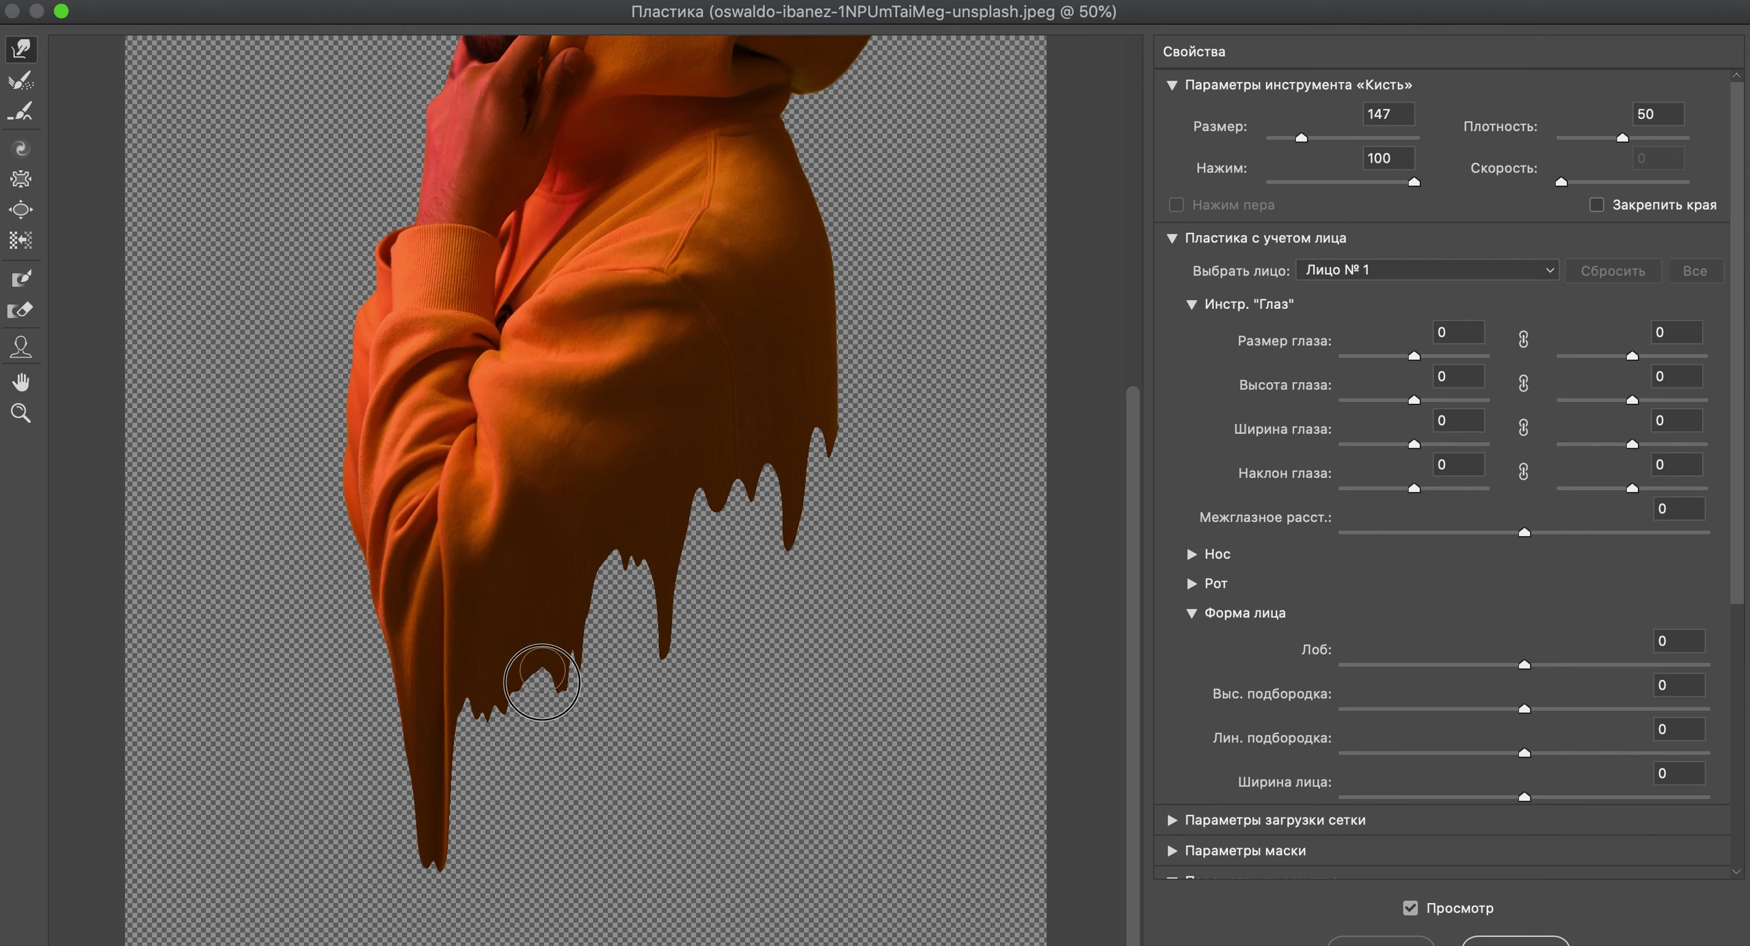
drag(542, 658, 547, 725)
drag(606, 567, 602, 601)
drag(492, 690, 486, 752)
drag(435, 827, 432, 886)
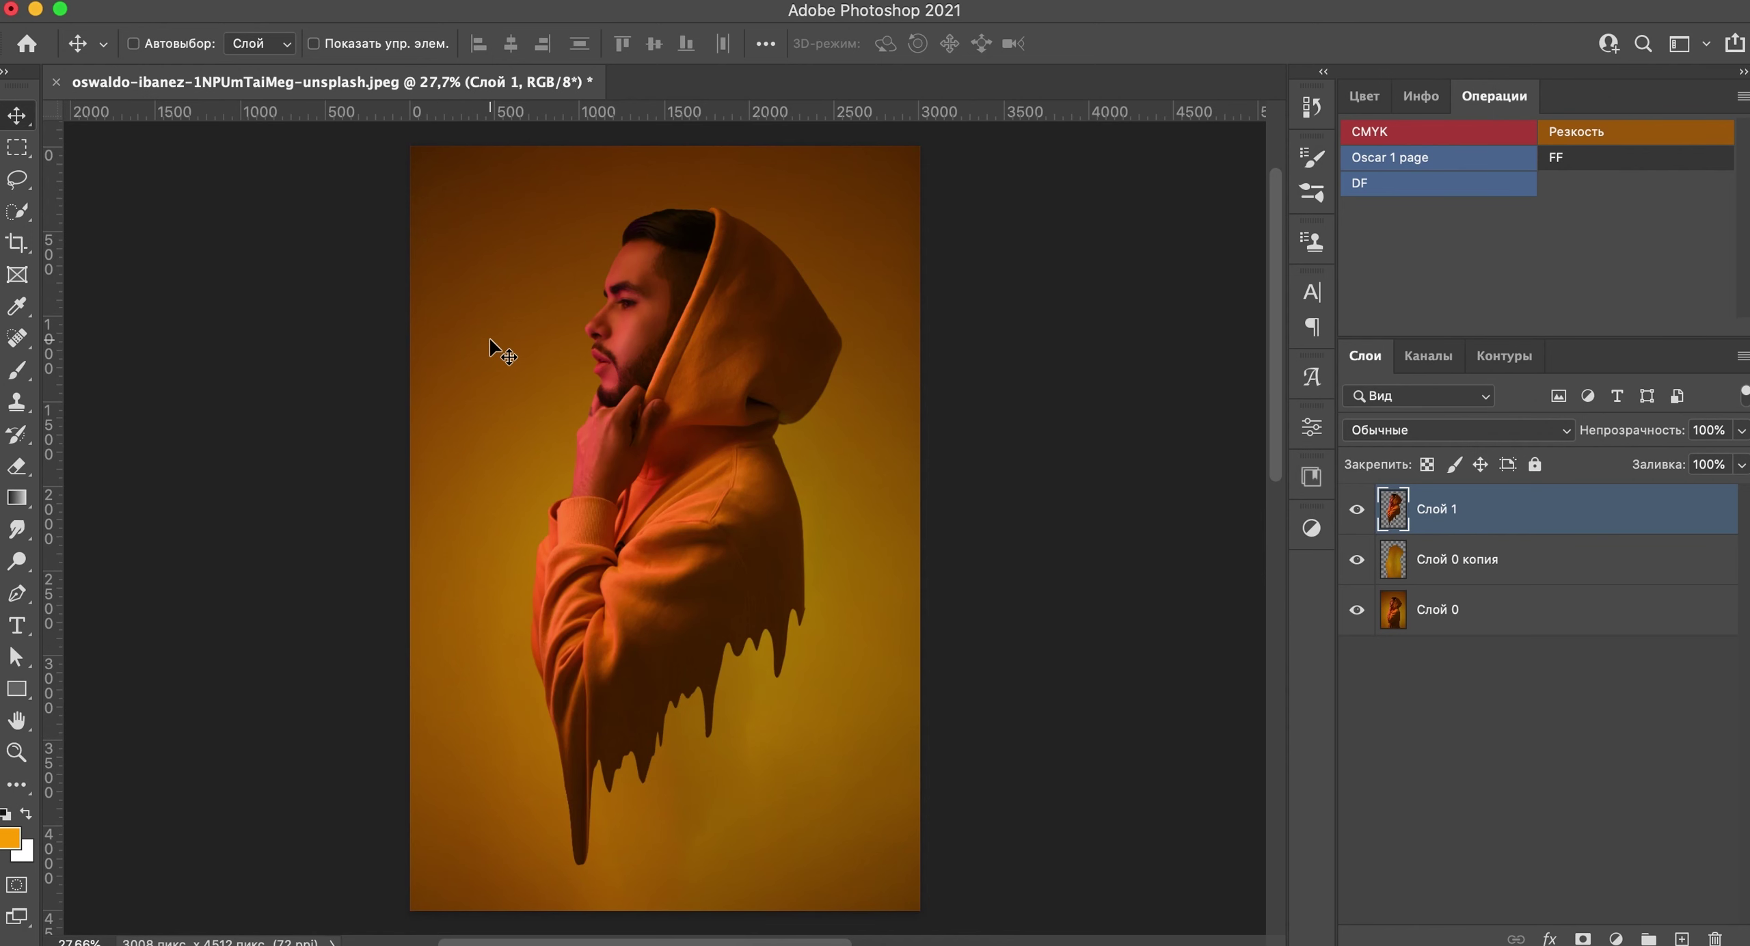
Step: Duplicate the dripping man, flip the copy horizontally, and place it below the original
key(ctrl+j)
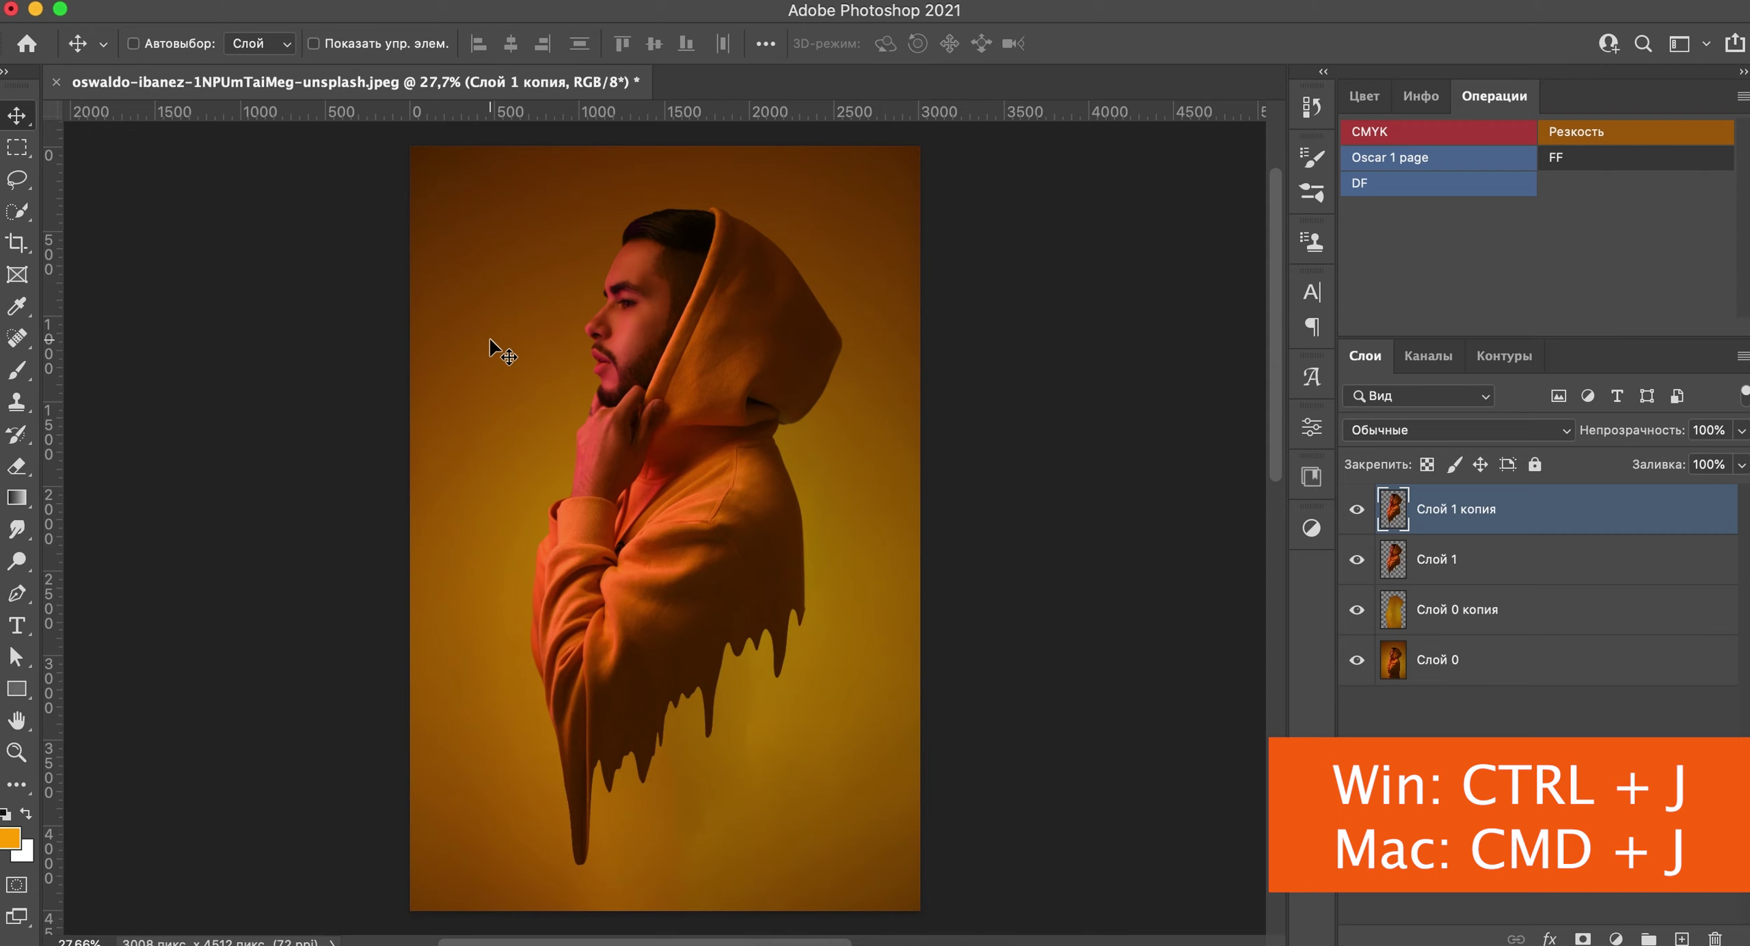
key(ctrl+t)
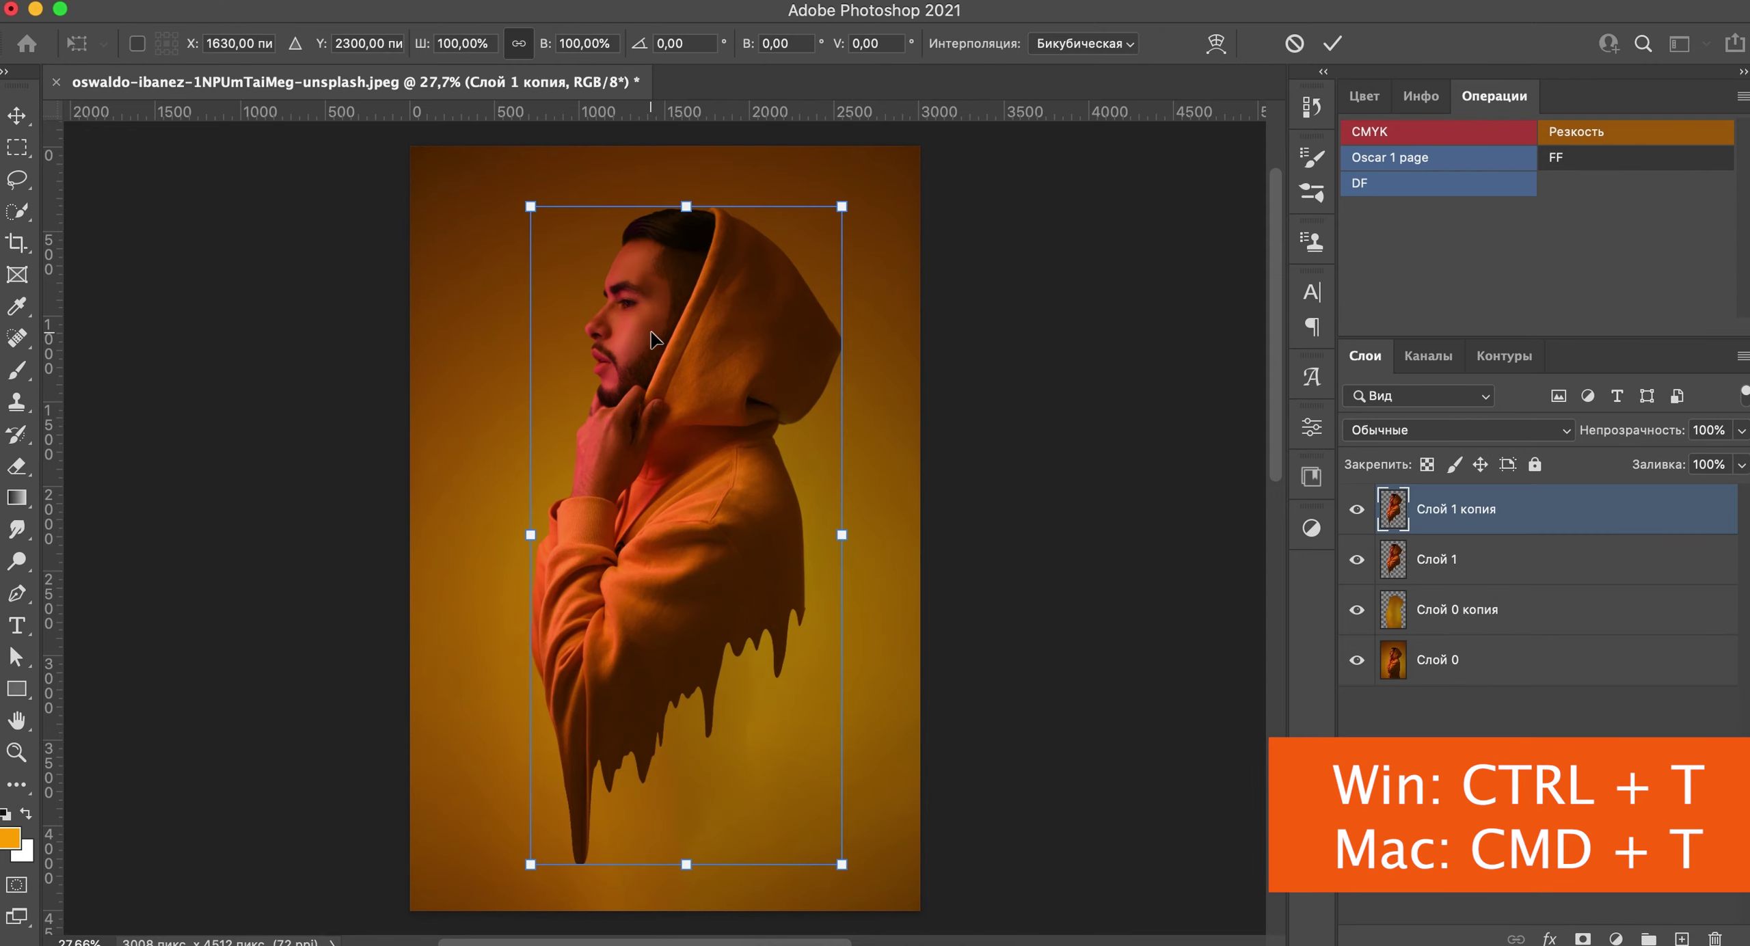
right_click(655, 338)
click(751, 748)
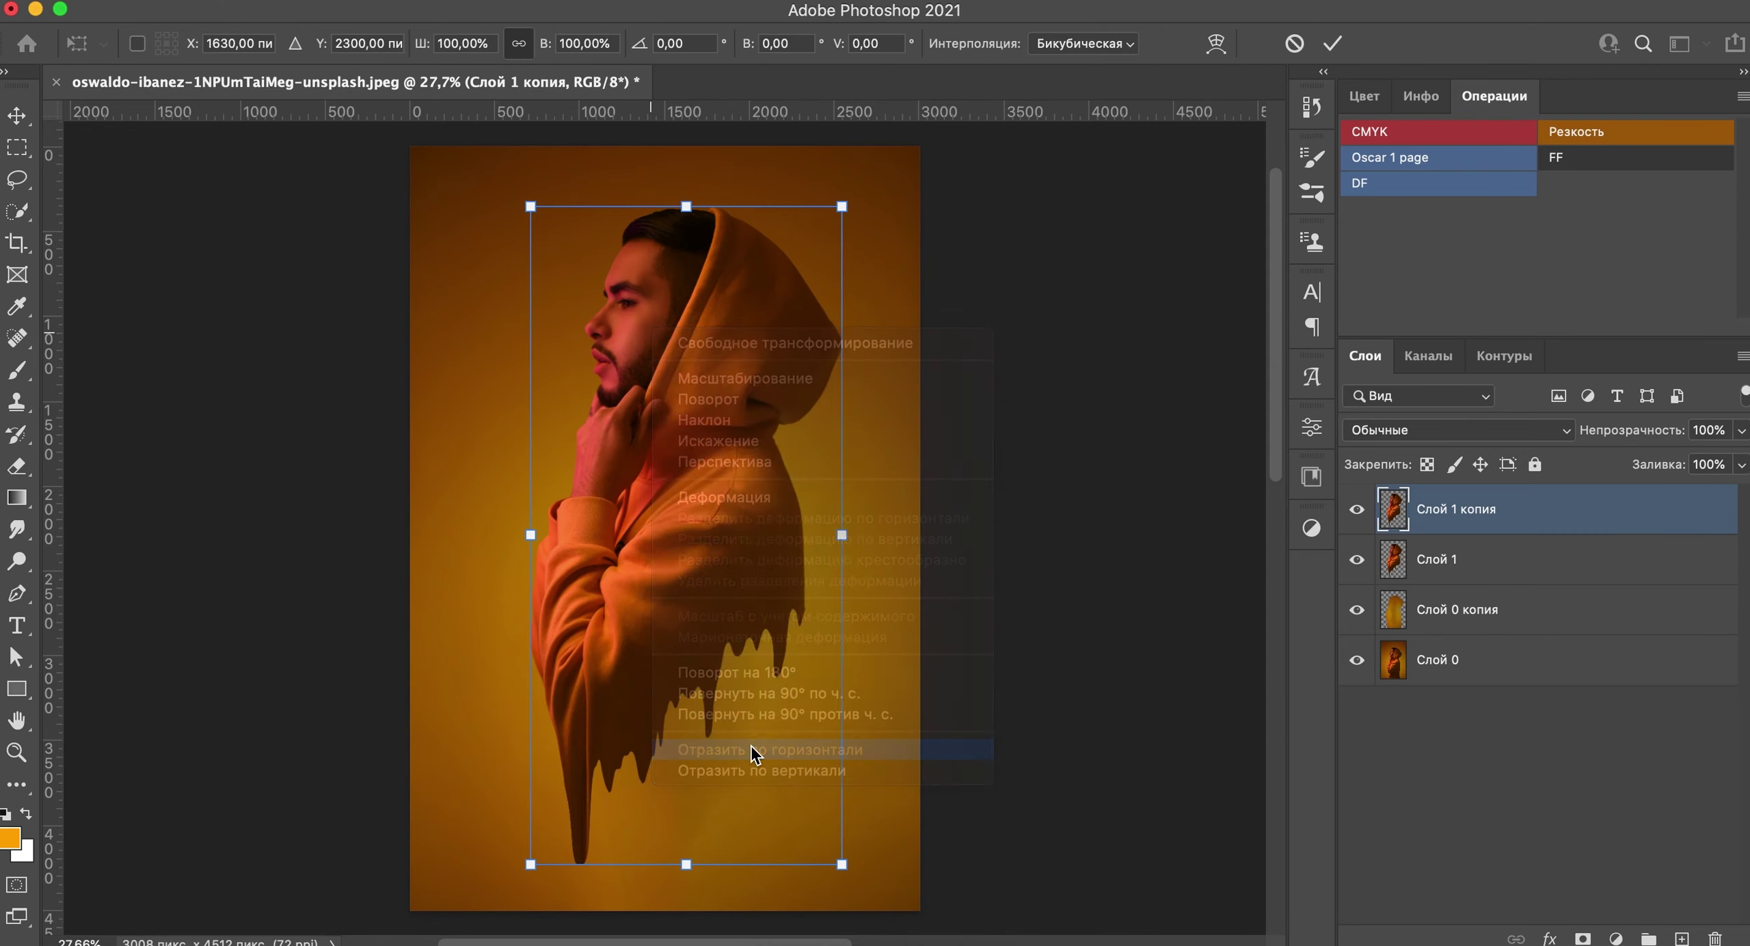
key(Return)
drag(1543, 523, 1463, 550)
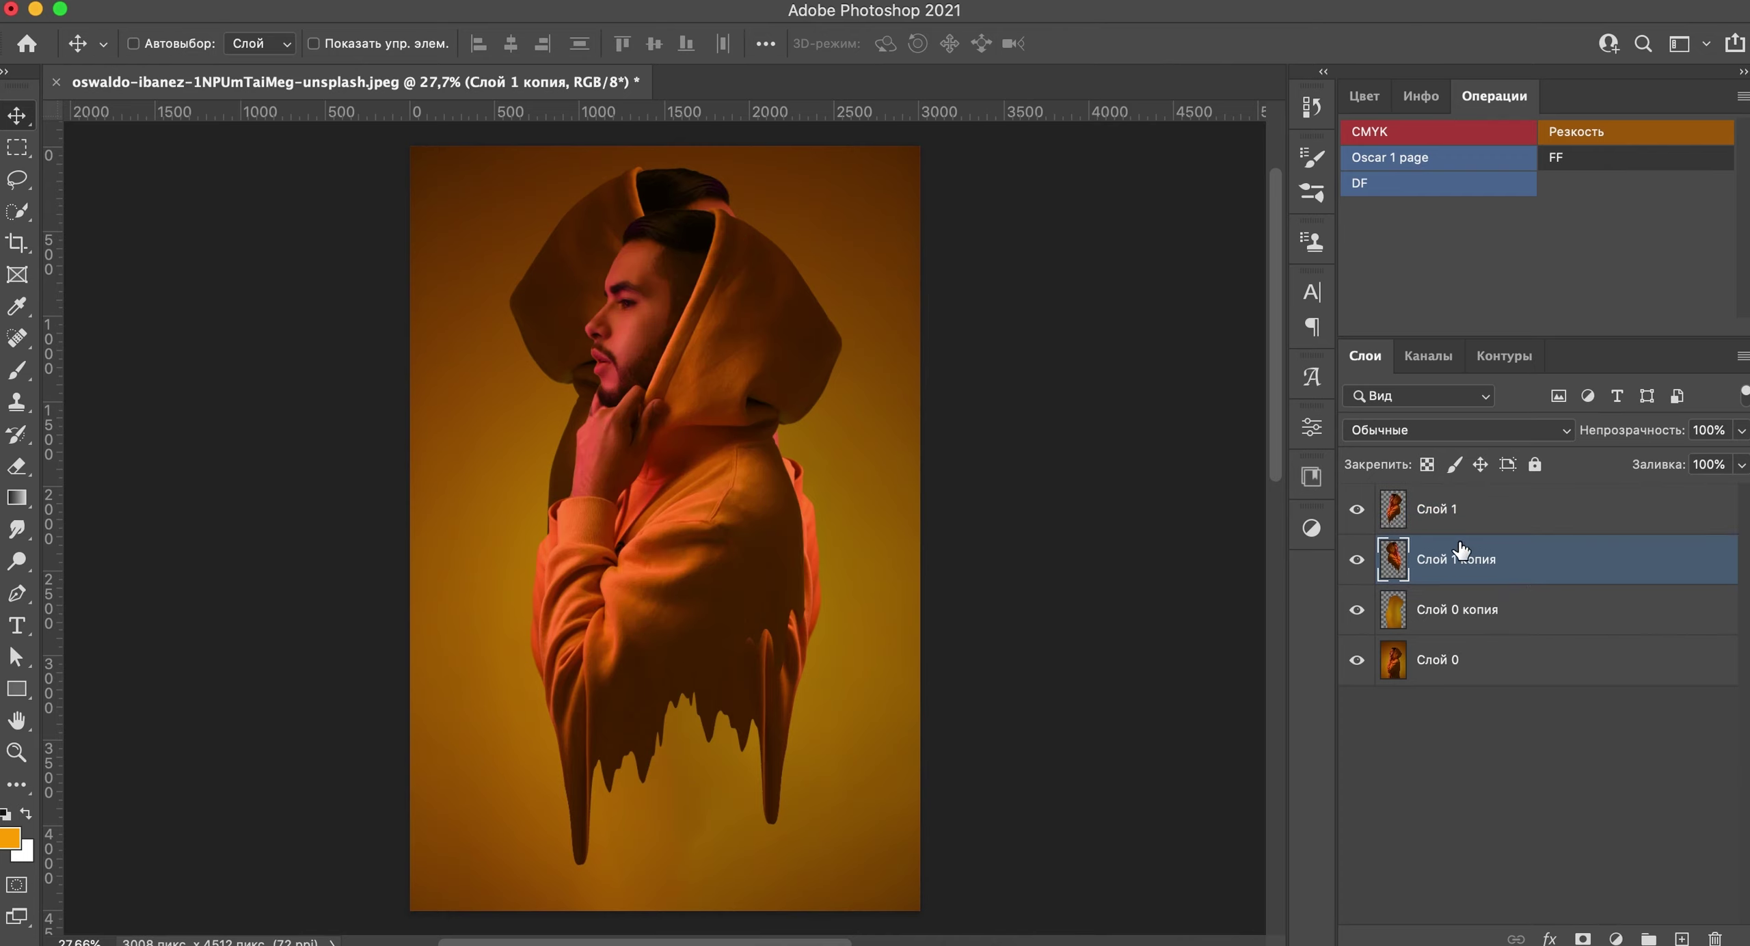
Step: Rename the top man layer to '1' and the flipped copy to '0'
double_click(1435, 509)
text(1)
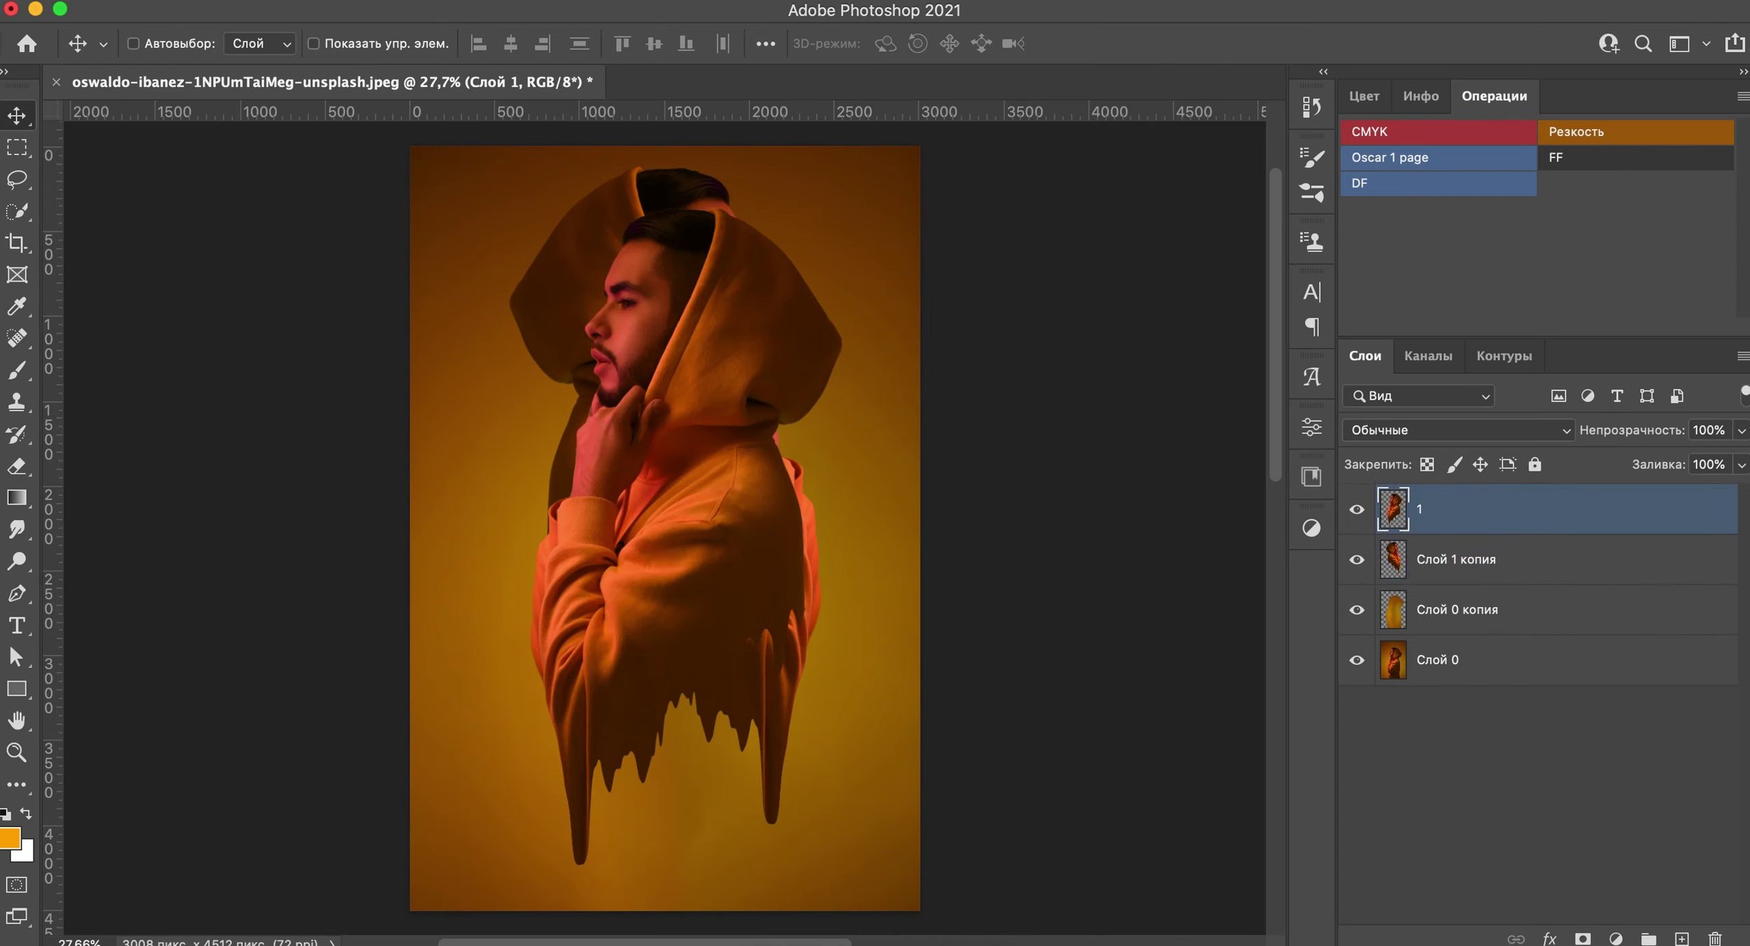
key(Return)
double_click(1473, 567)
text(0)
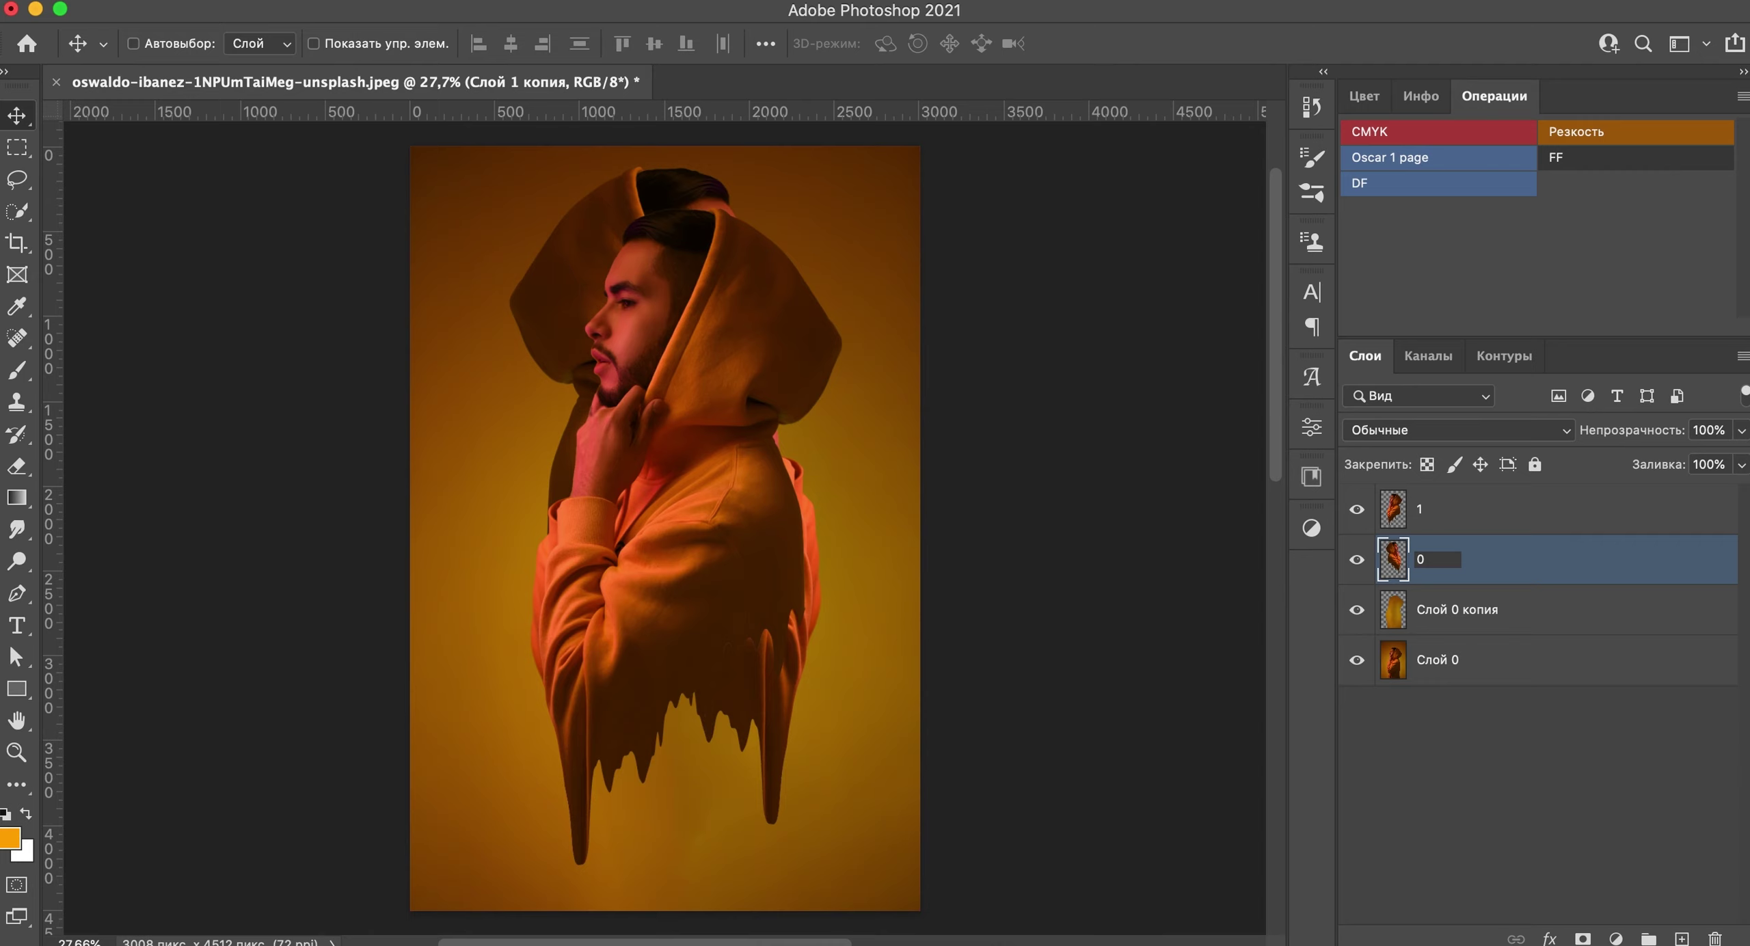
key(Return)
Step: Shift layer 0 up and left, nudge it right, and open Liquify on it
mouse_move(737, 733)
mouse_down()
mouse_move(711, 656)
mouse_move(743, 649)
mouse_up()
key(shift+Right)
key(shift+Right)
key(e)
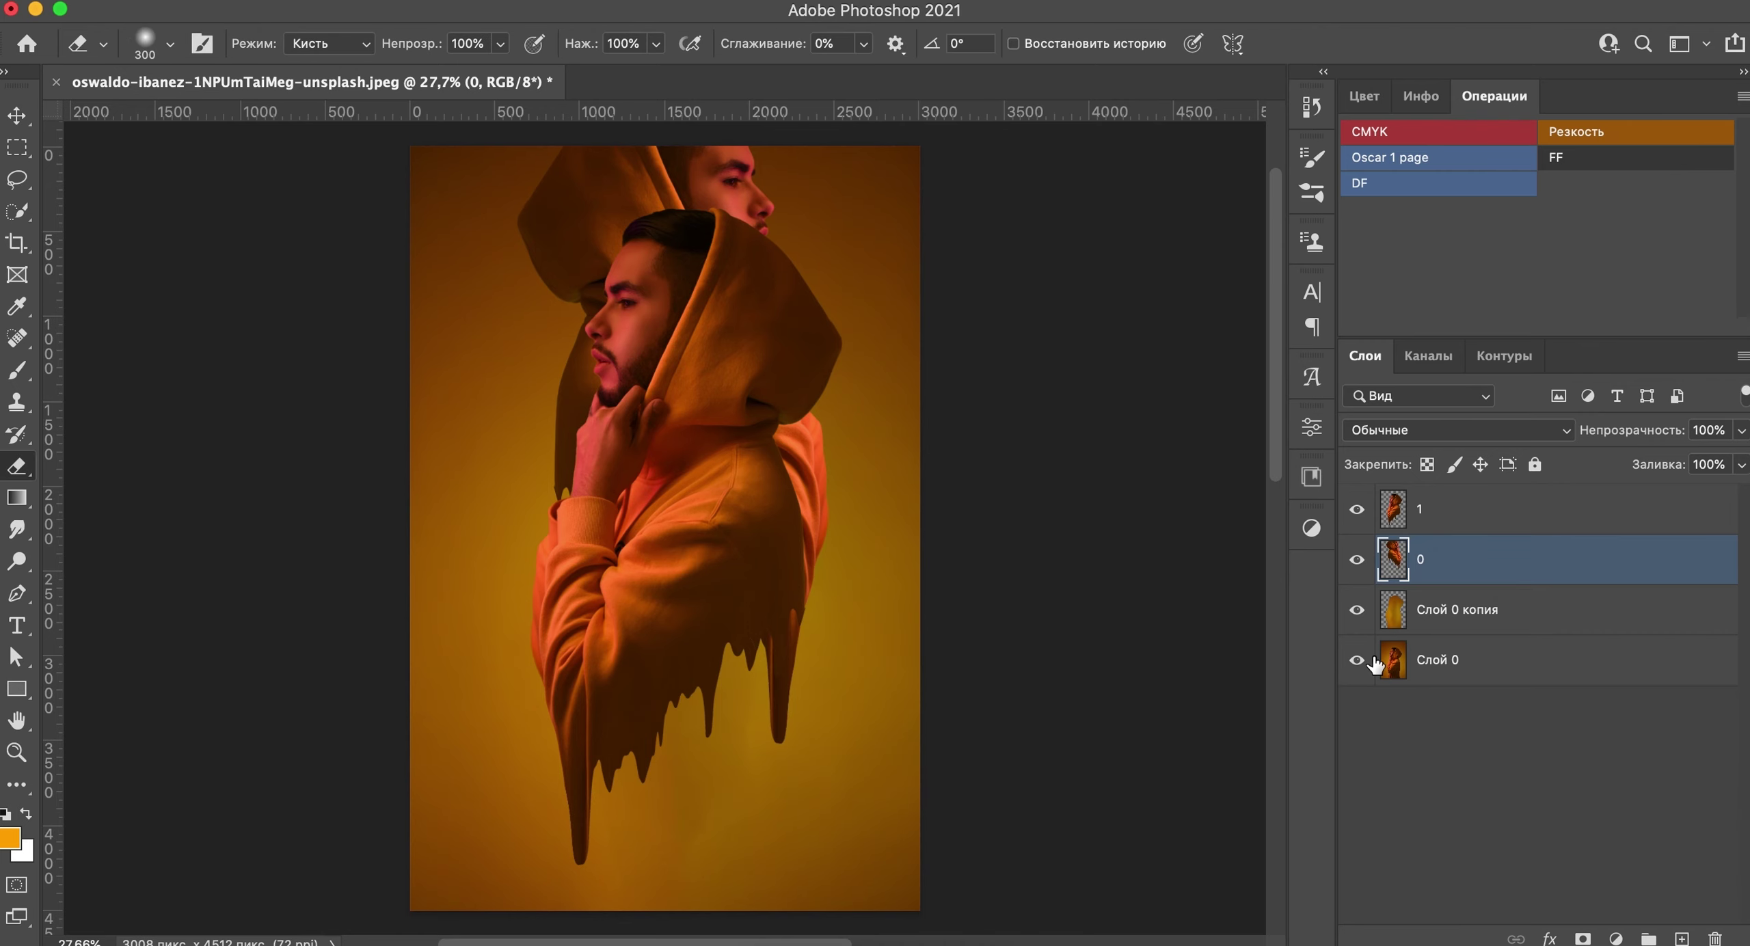
click(817, 8)
click(831, 215)
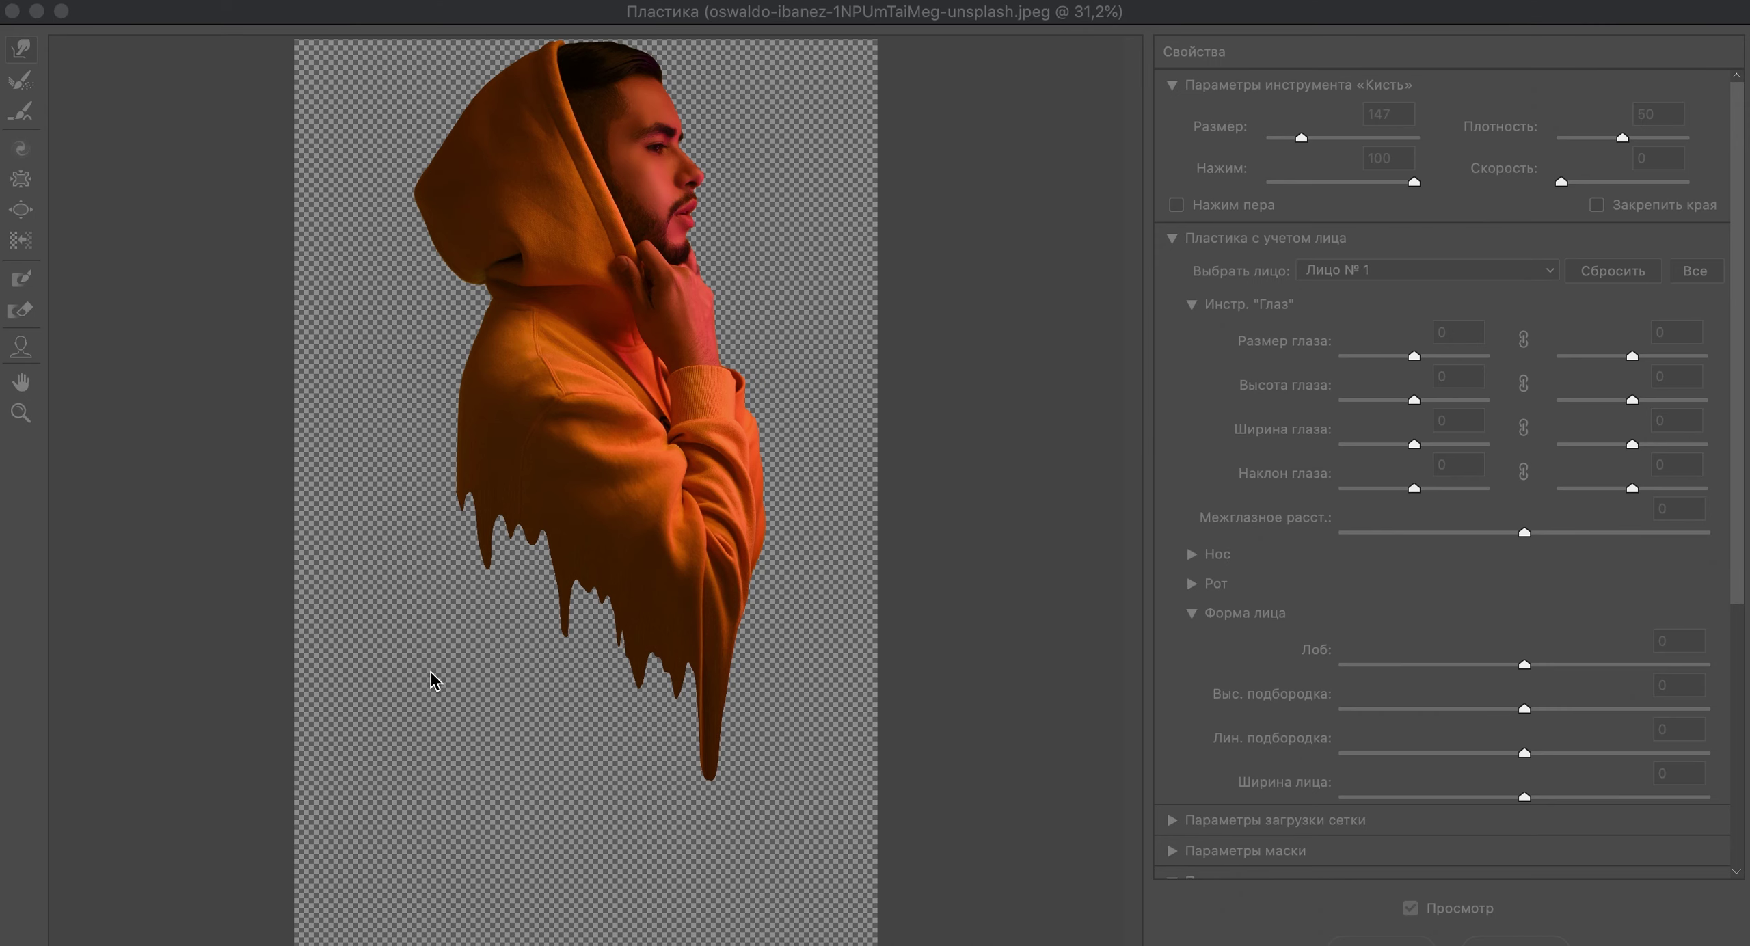
Step: Enlarge the warp brush, pull the mirrored hoodie's drips longer, and apply Liquify
drag(370, 701, 716, 720)
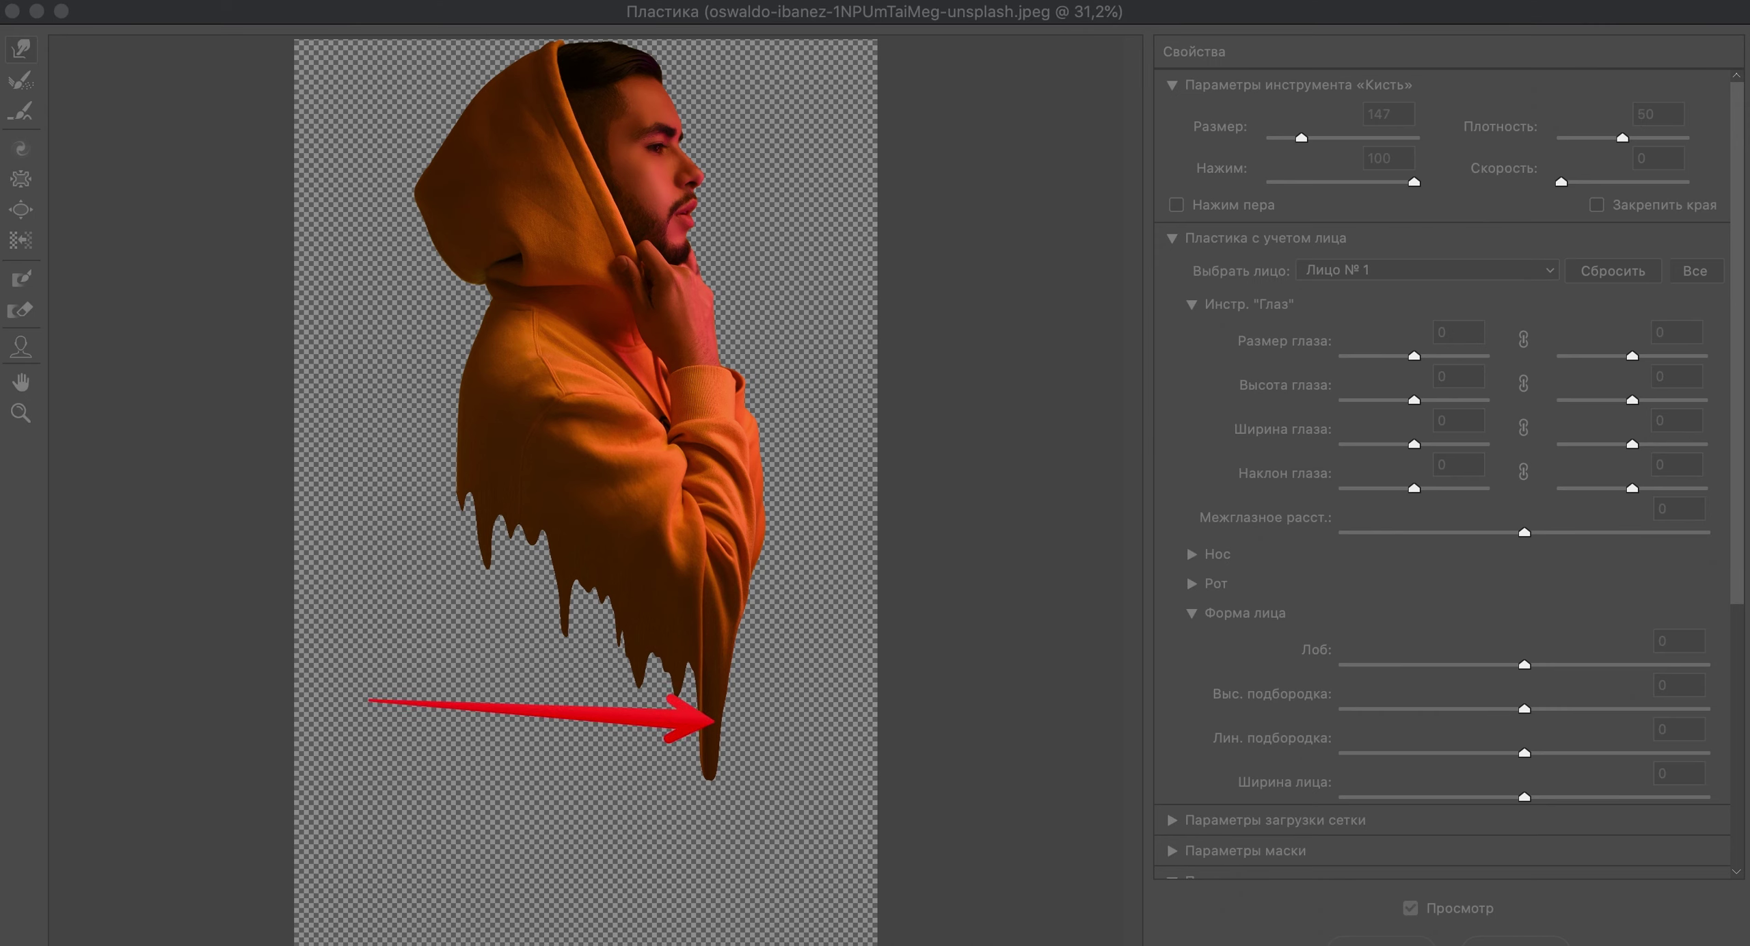
drag(889, 835, 502, 540)
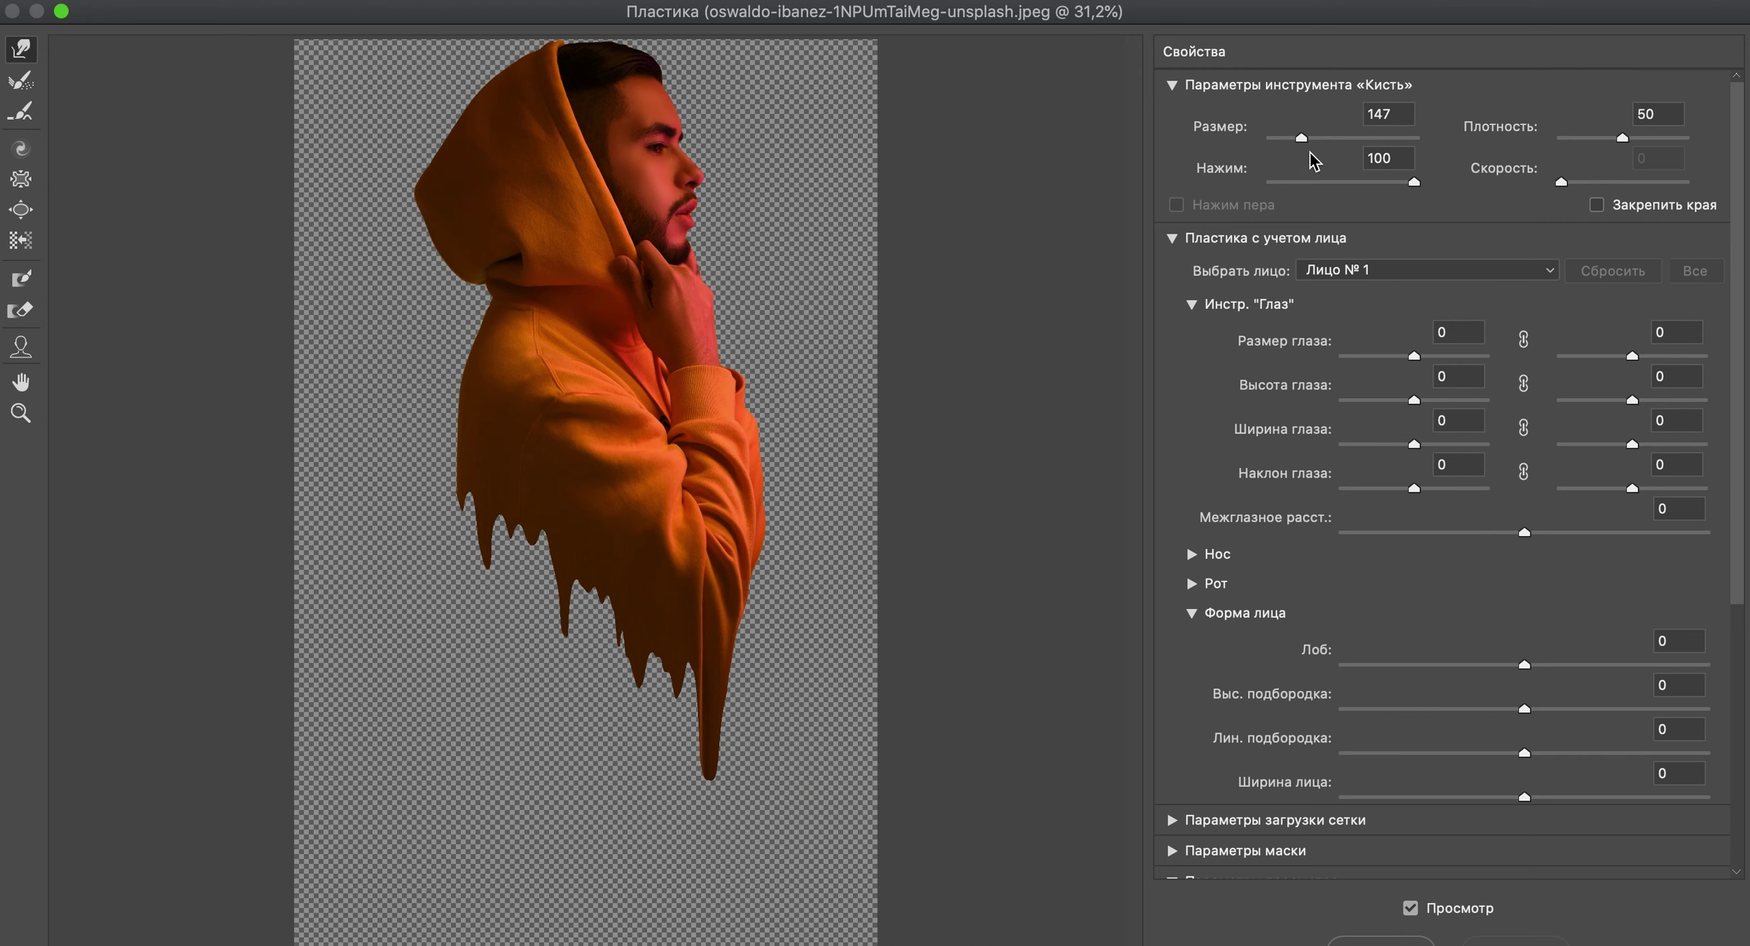
mouse_move(1301, 137)
mouse_down()
mouse_move(1325, 140)
mouse_move(1303, 139)
mouse_up()
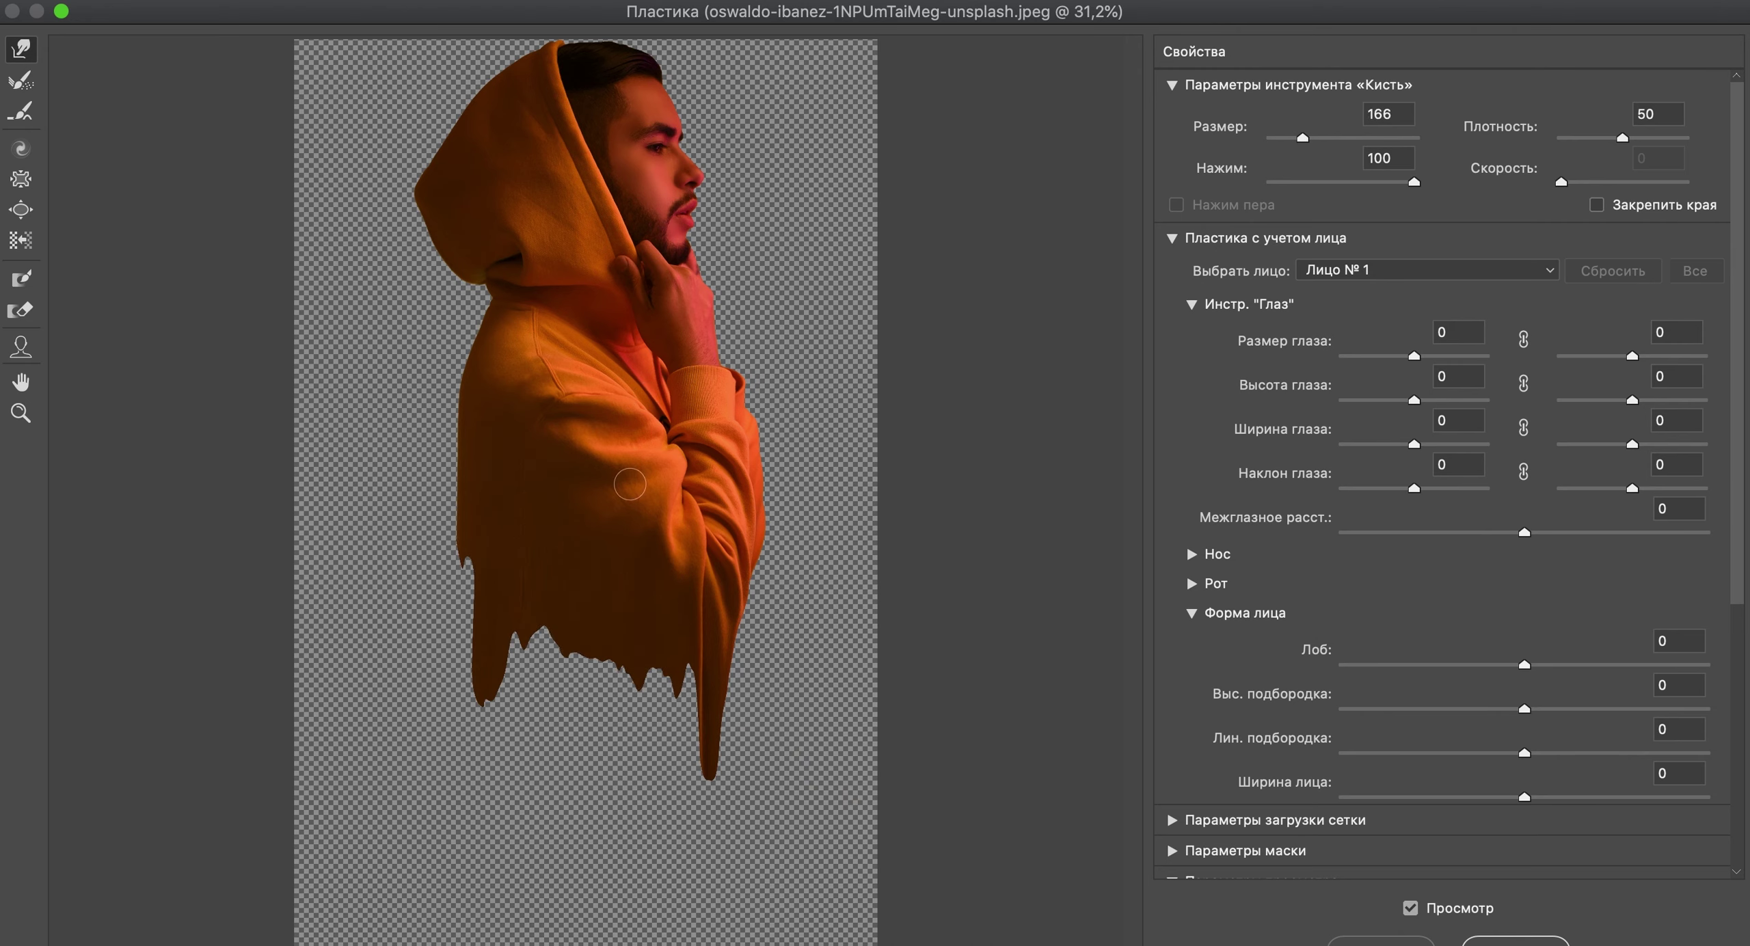
mouse_move(482, 616)
mouse_down()
mouse_move(618, 679)
mouse_move(695, 802)
mouse_up()
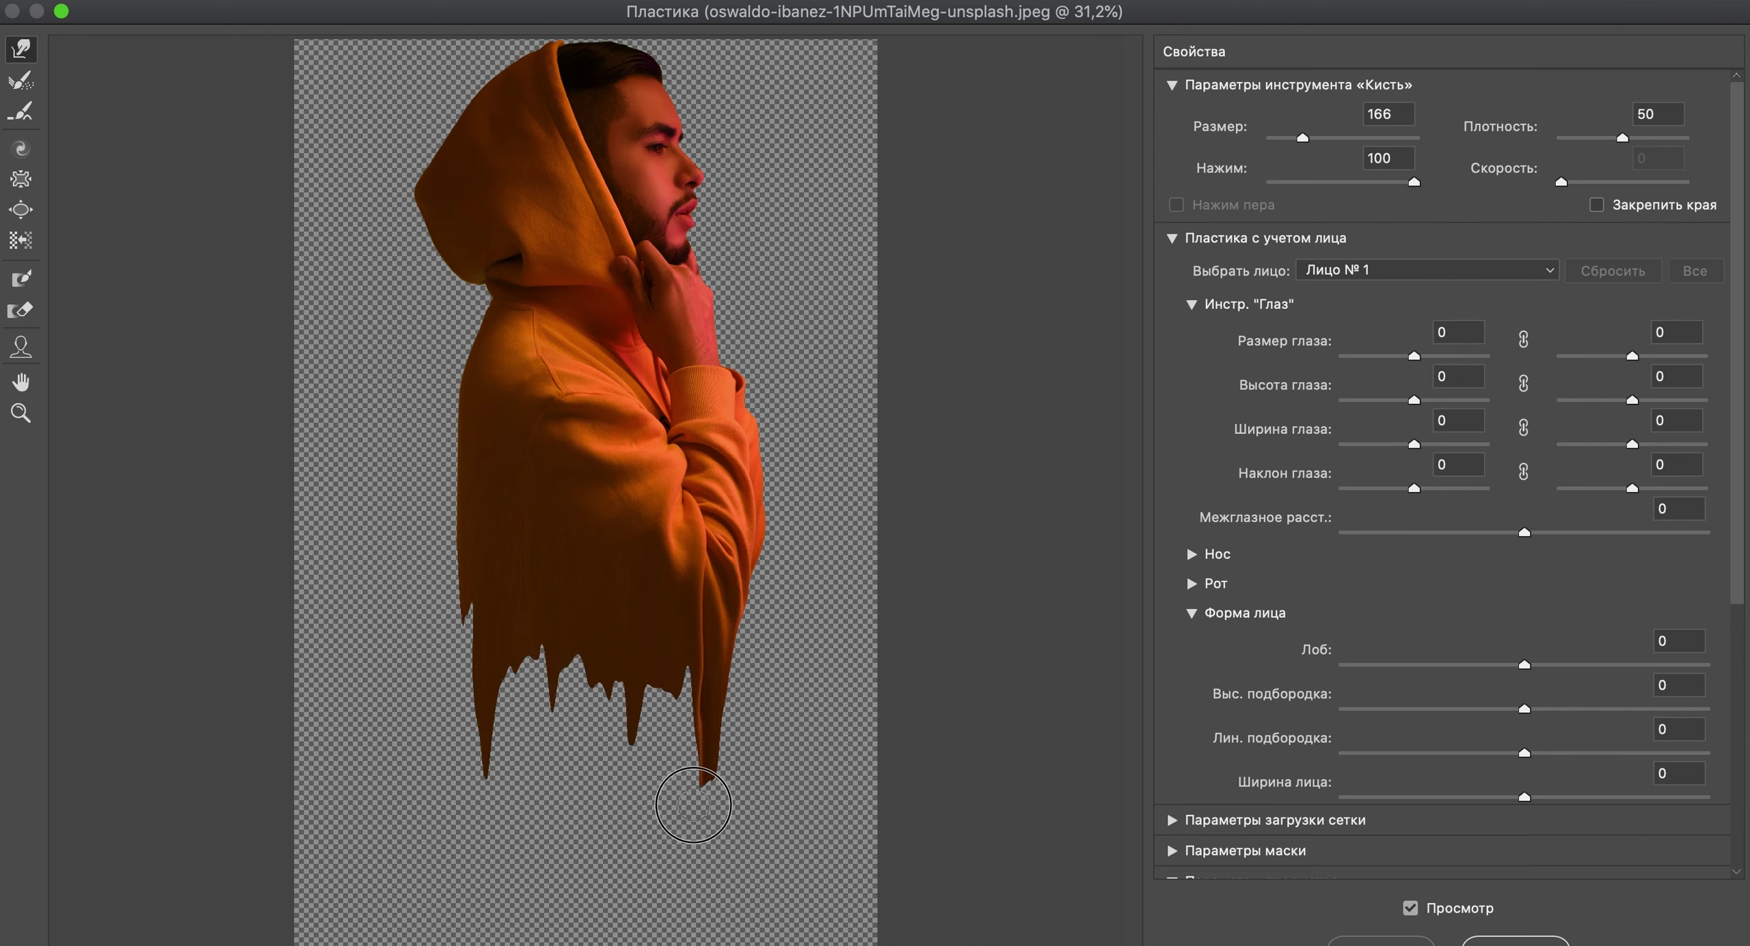
drag(598, 677, 599, 752)
drag(479, 618, 482, 807)
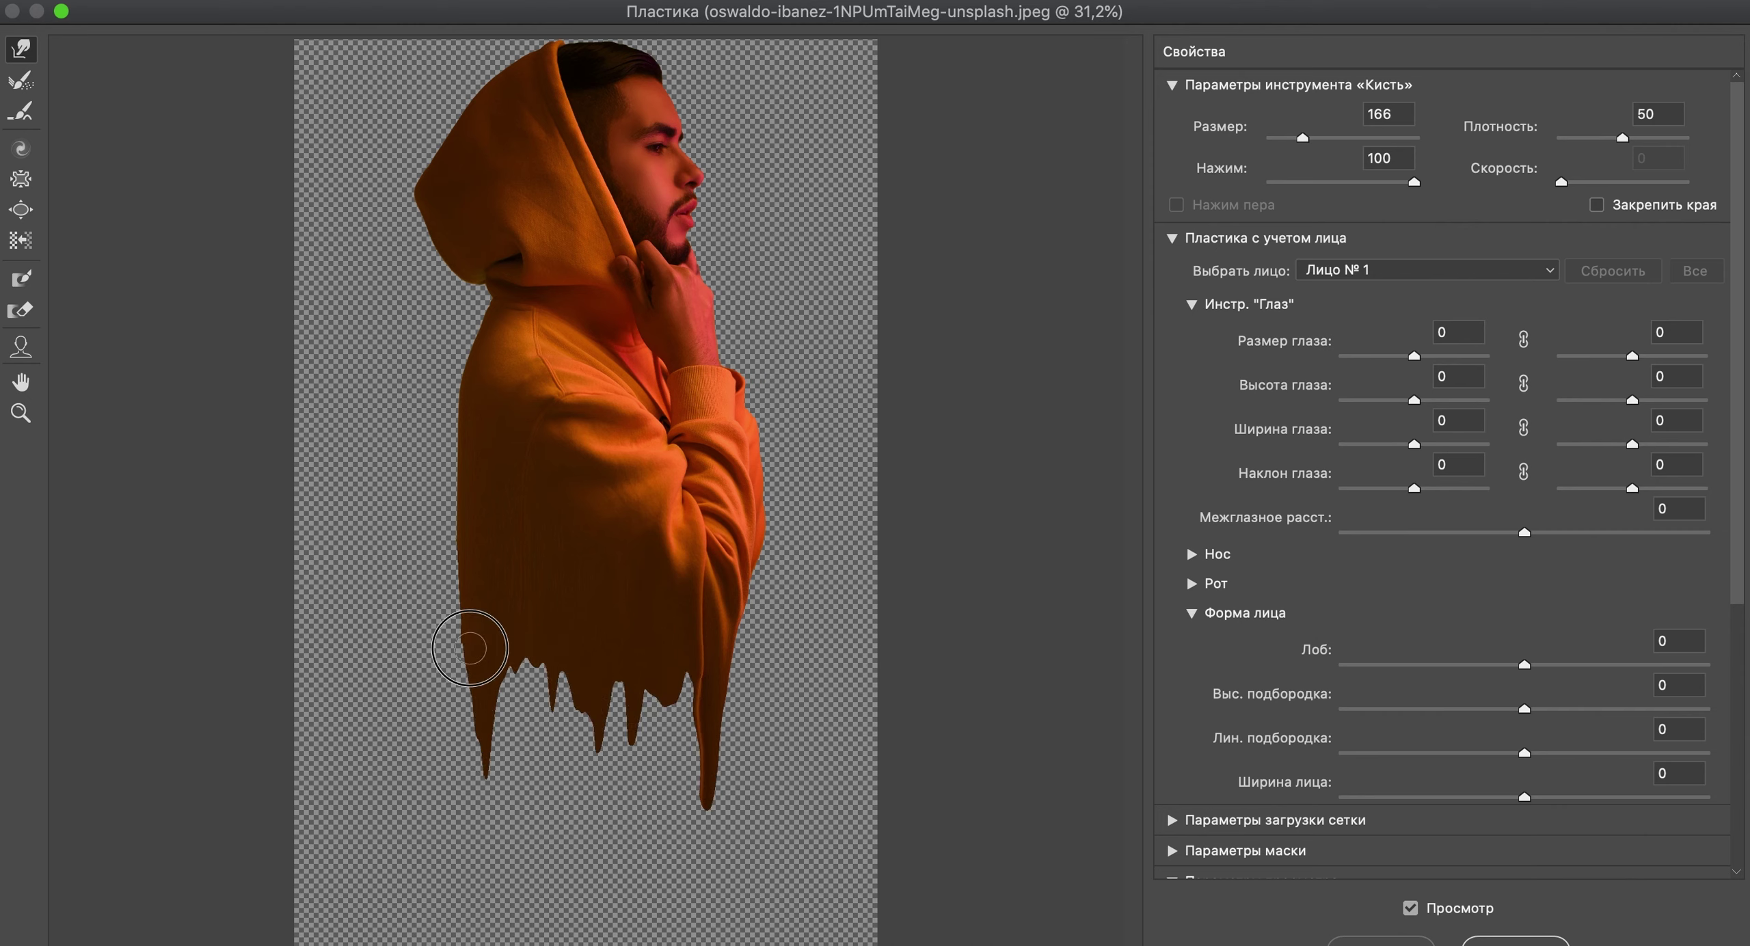
mouse_move(513, 642)
mouse_down()
mouse_move(650, 715)
mouse_move(666, 786)
mouse_up()
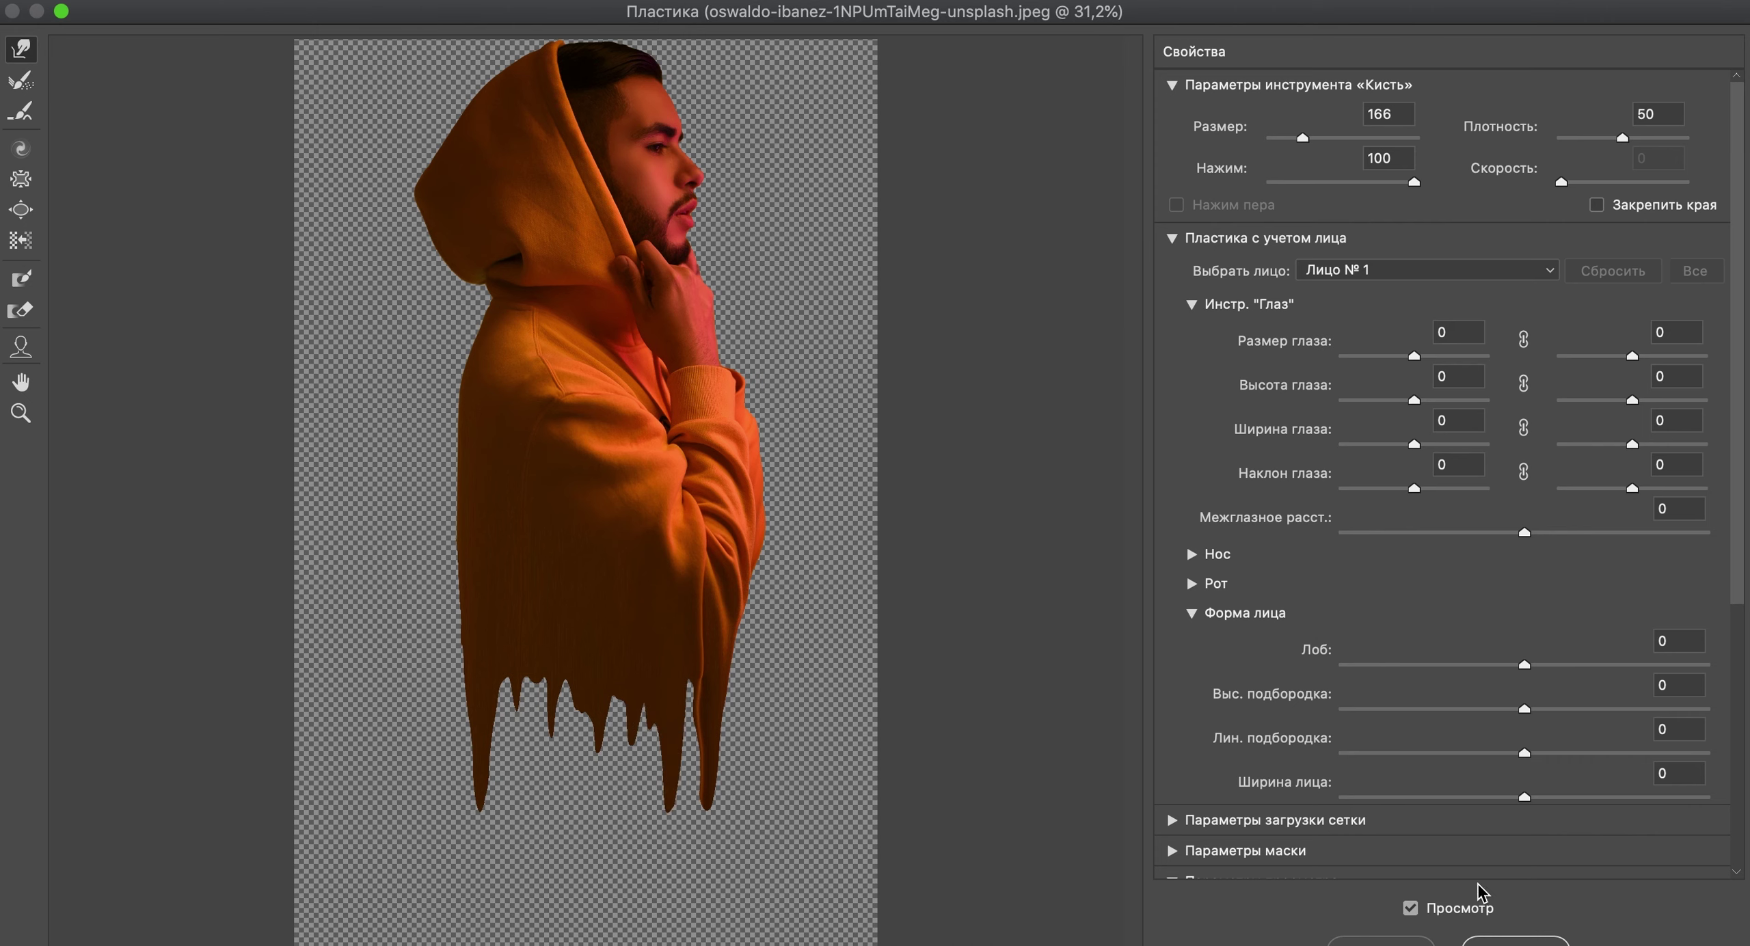
click(1515, 942)
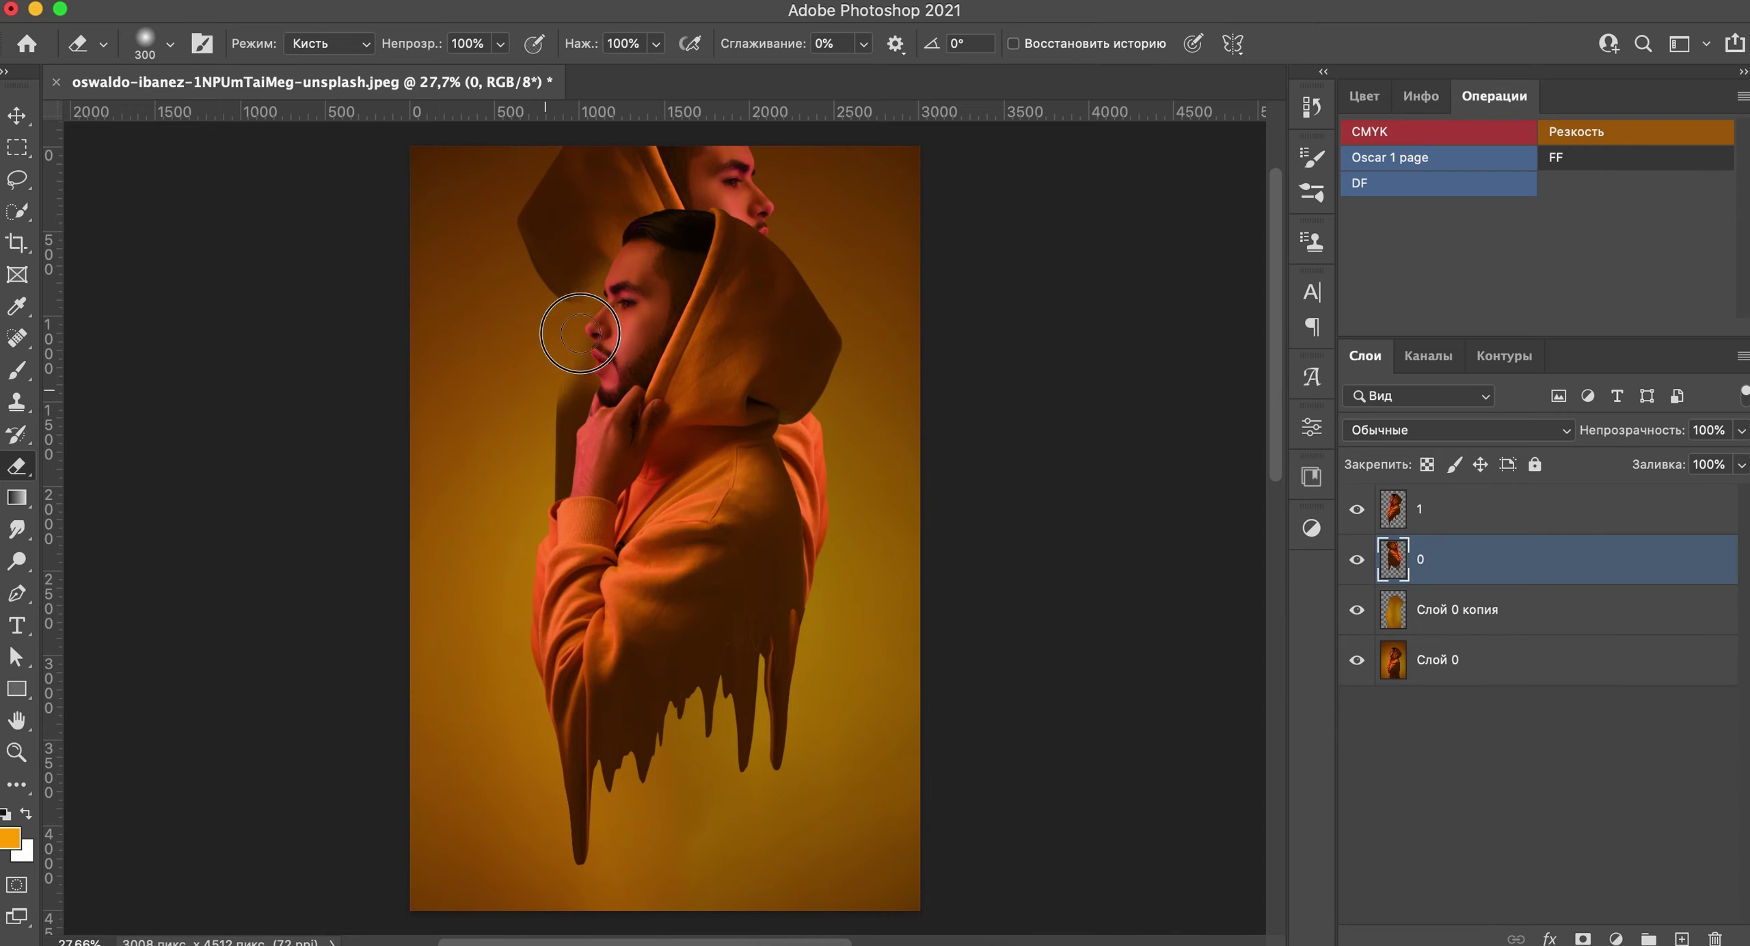
Step: Erase the ghost duplicate head above the man's face with an enlarged eraser
key(bracketright)
key(bracketright)
key(bracketright)
drag(561, 205, 684, 192)
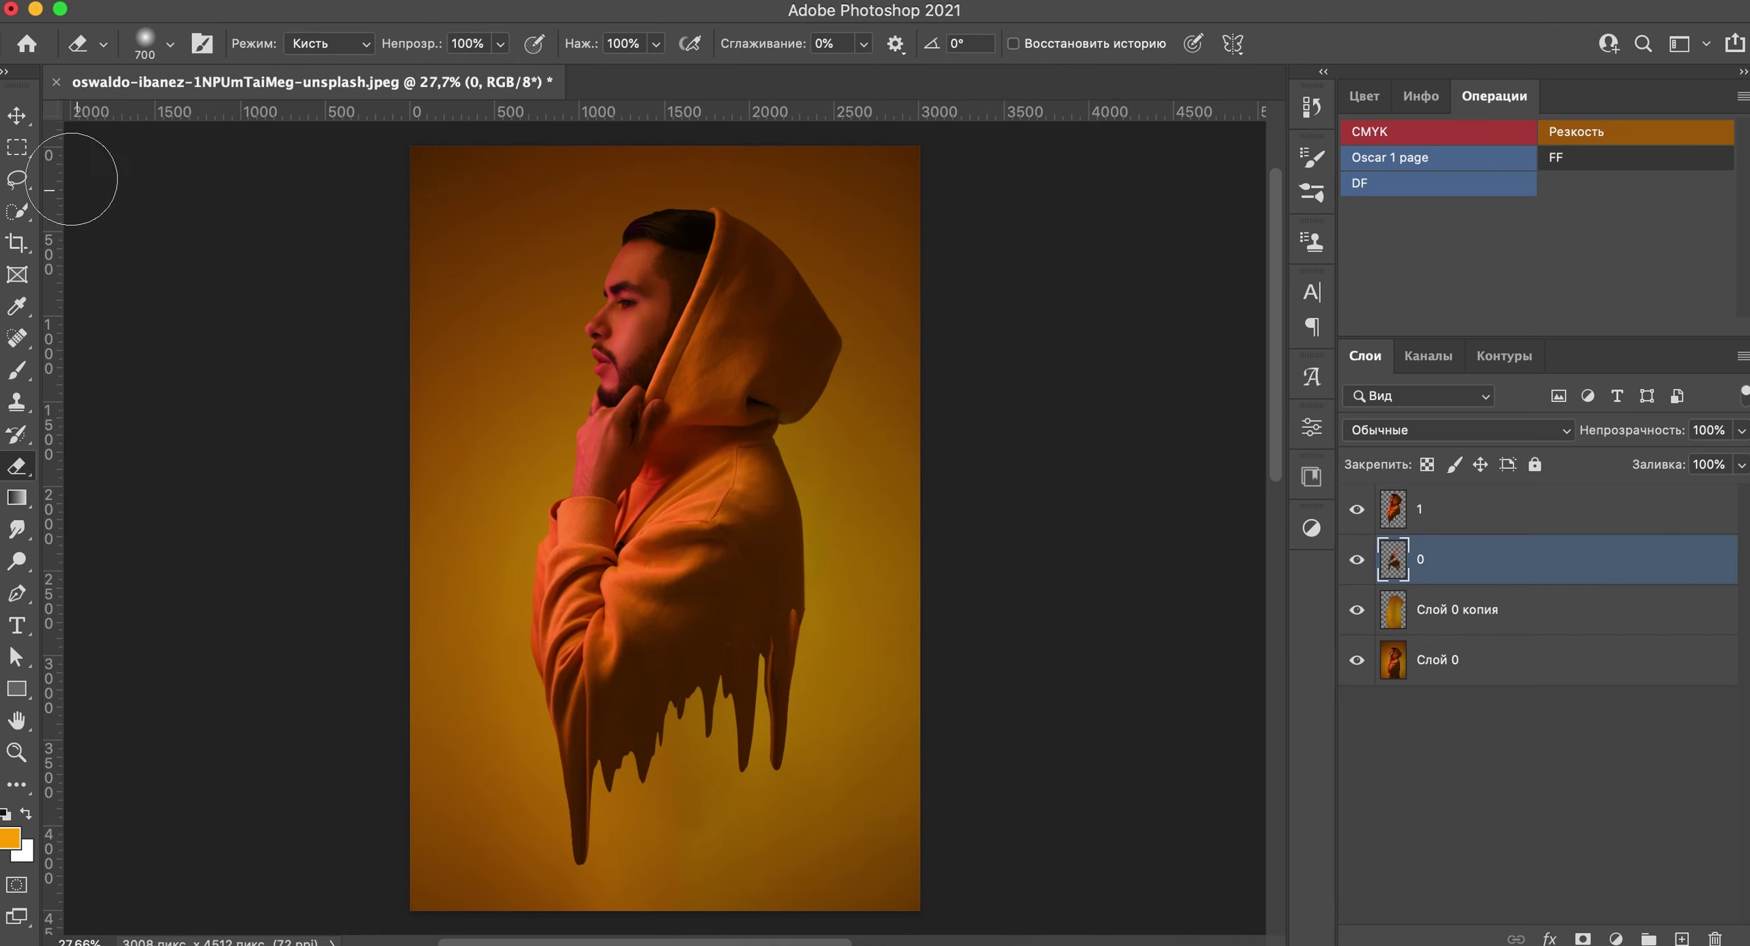
click(17, 116)
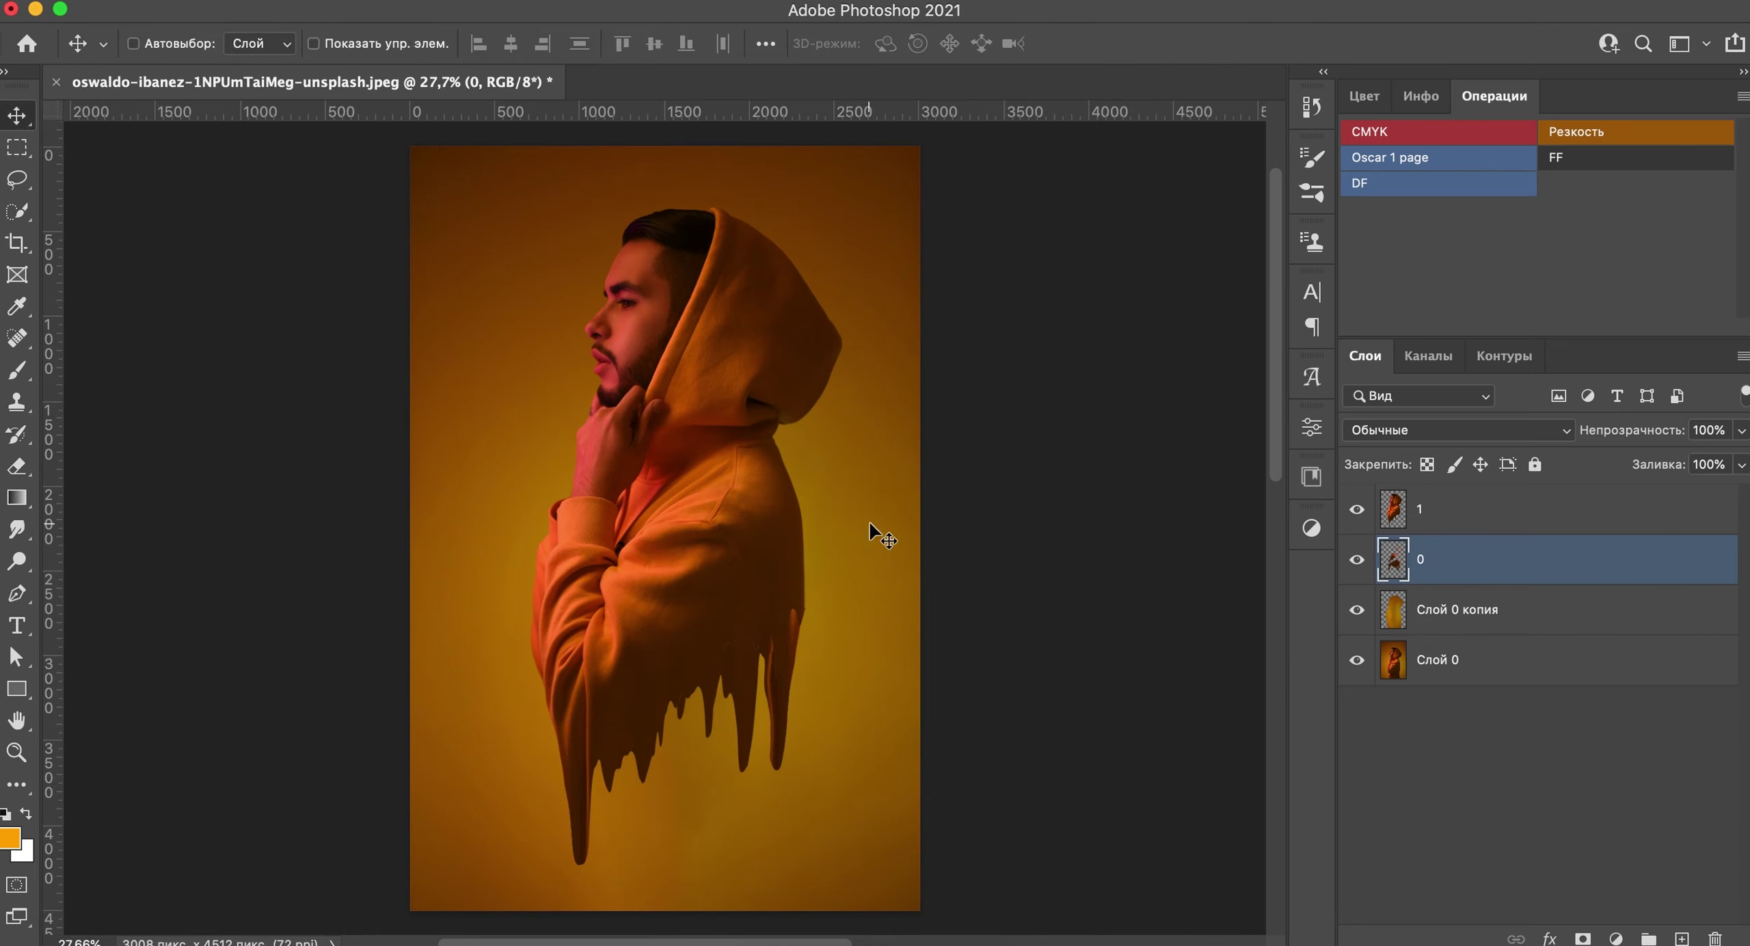
Step: Enable a Soft Light Gradient Overlay on layer 0 at 100% opacity
right_click(1466, 569)
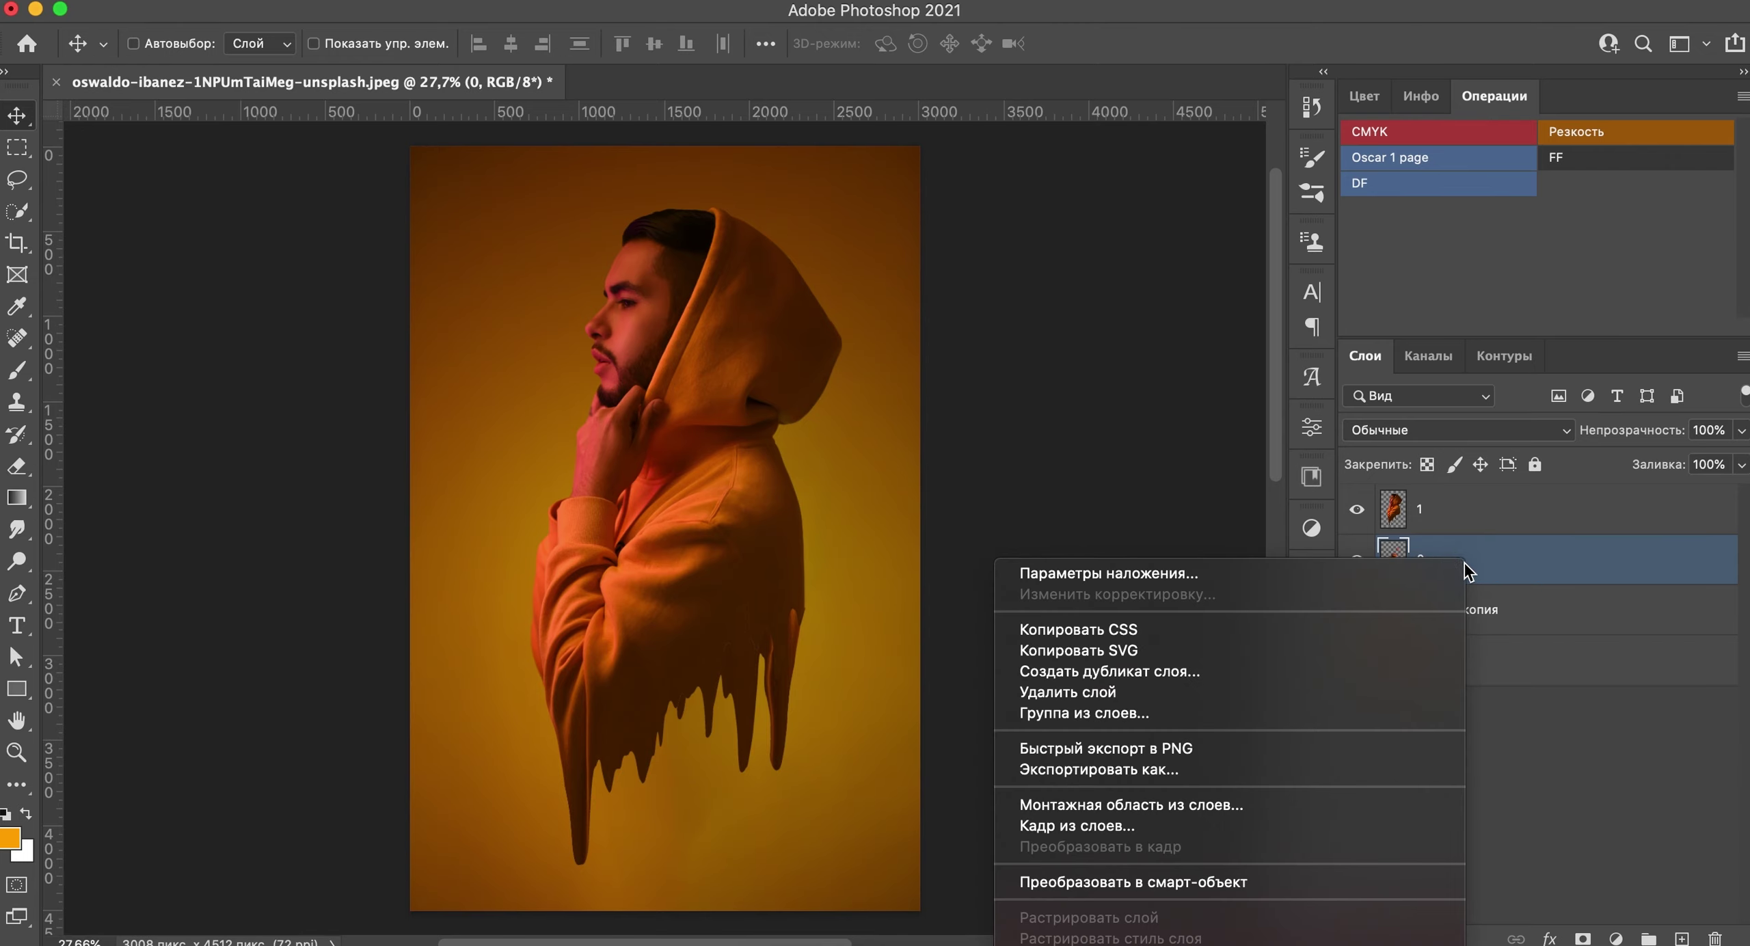
click(1258, 576)
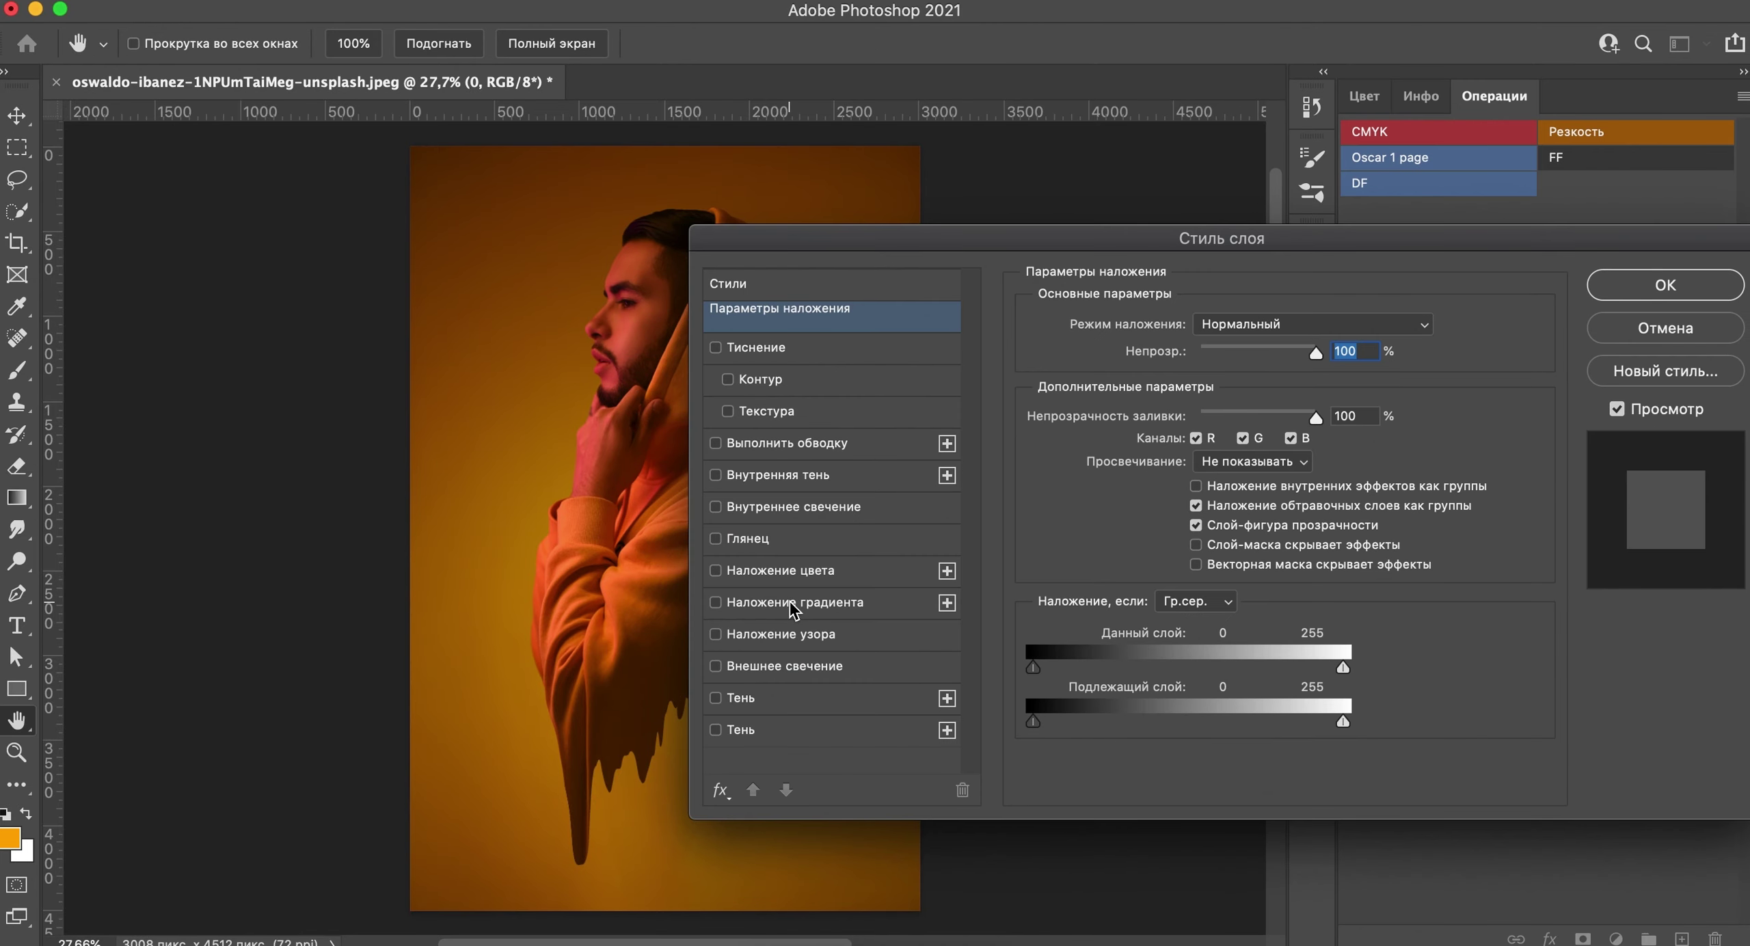
click(810, 603)
drag(879, 242, 1000, 179)
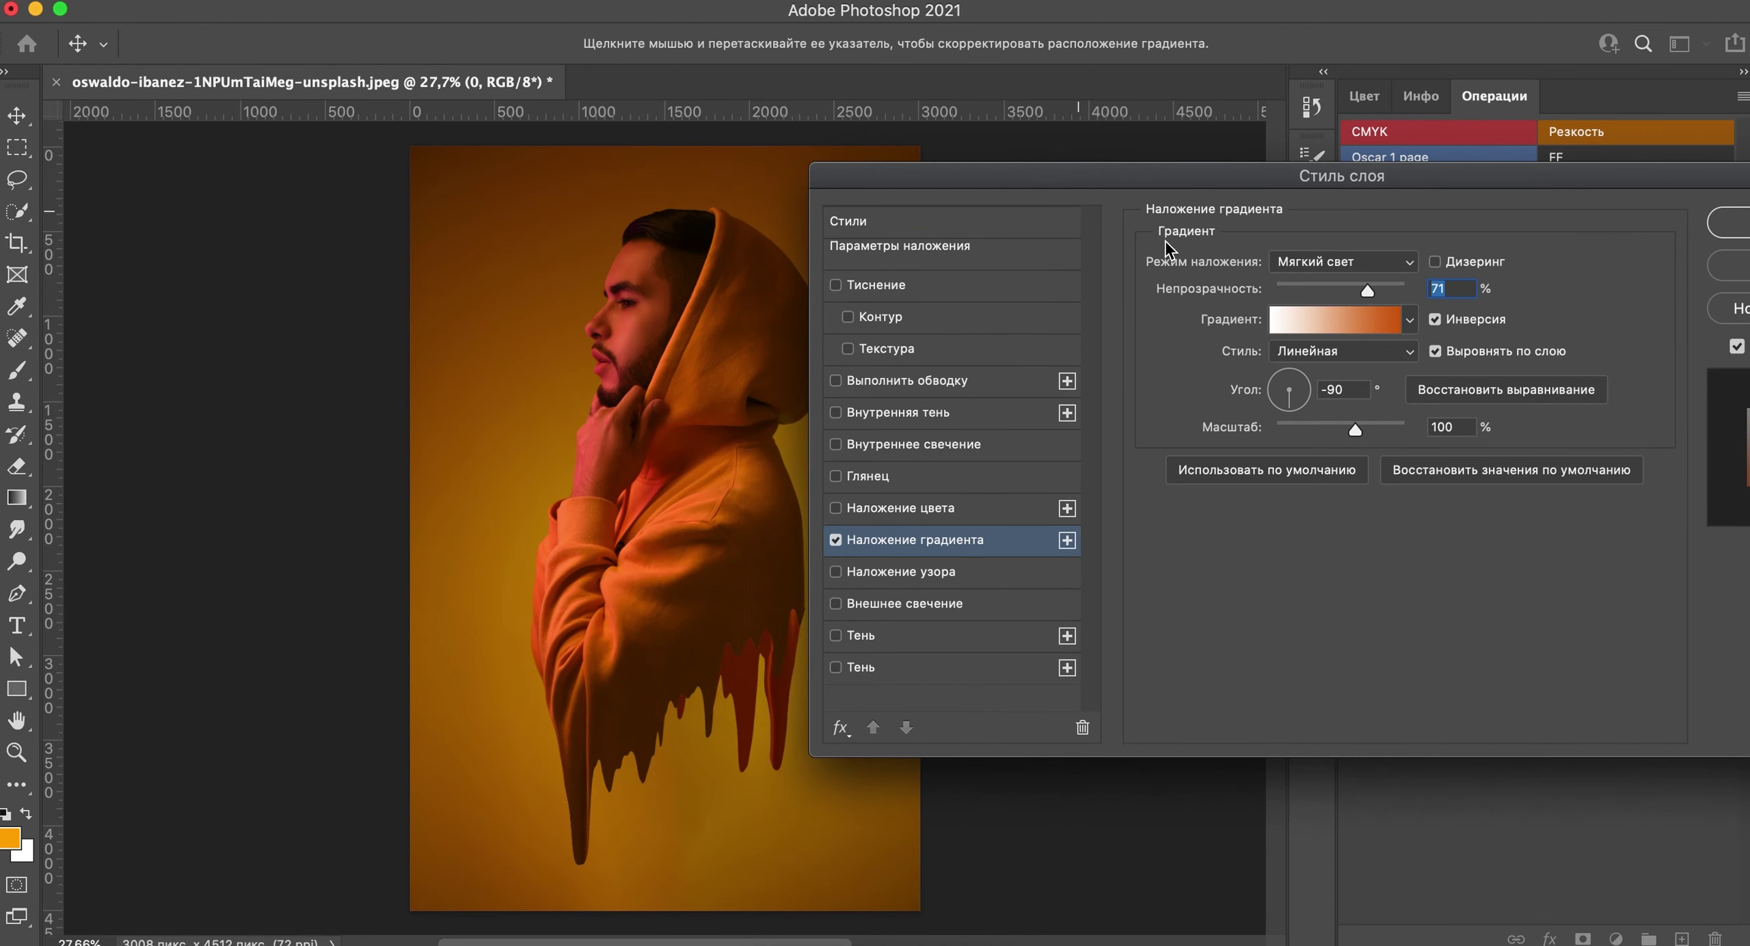
click(1328, 263)
key(shift+Up)
key(shift+Up)
key(shift+Up)
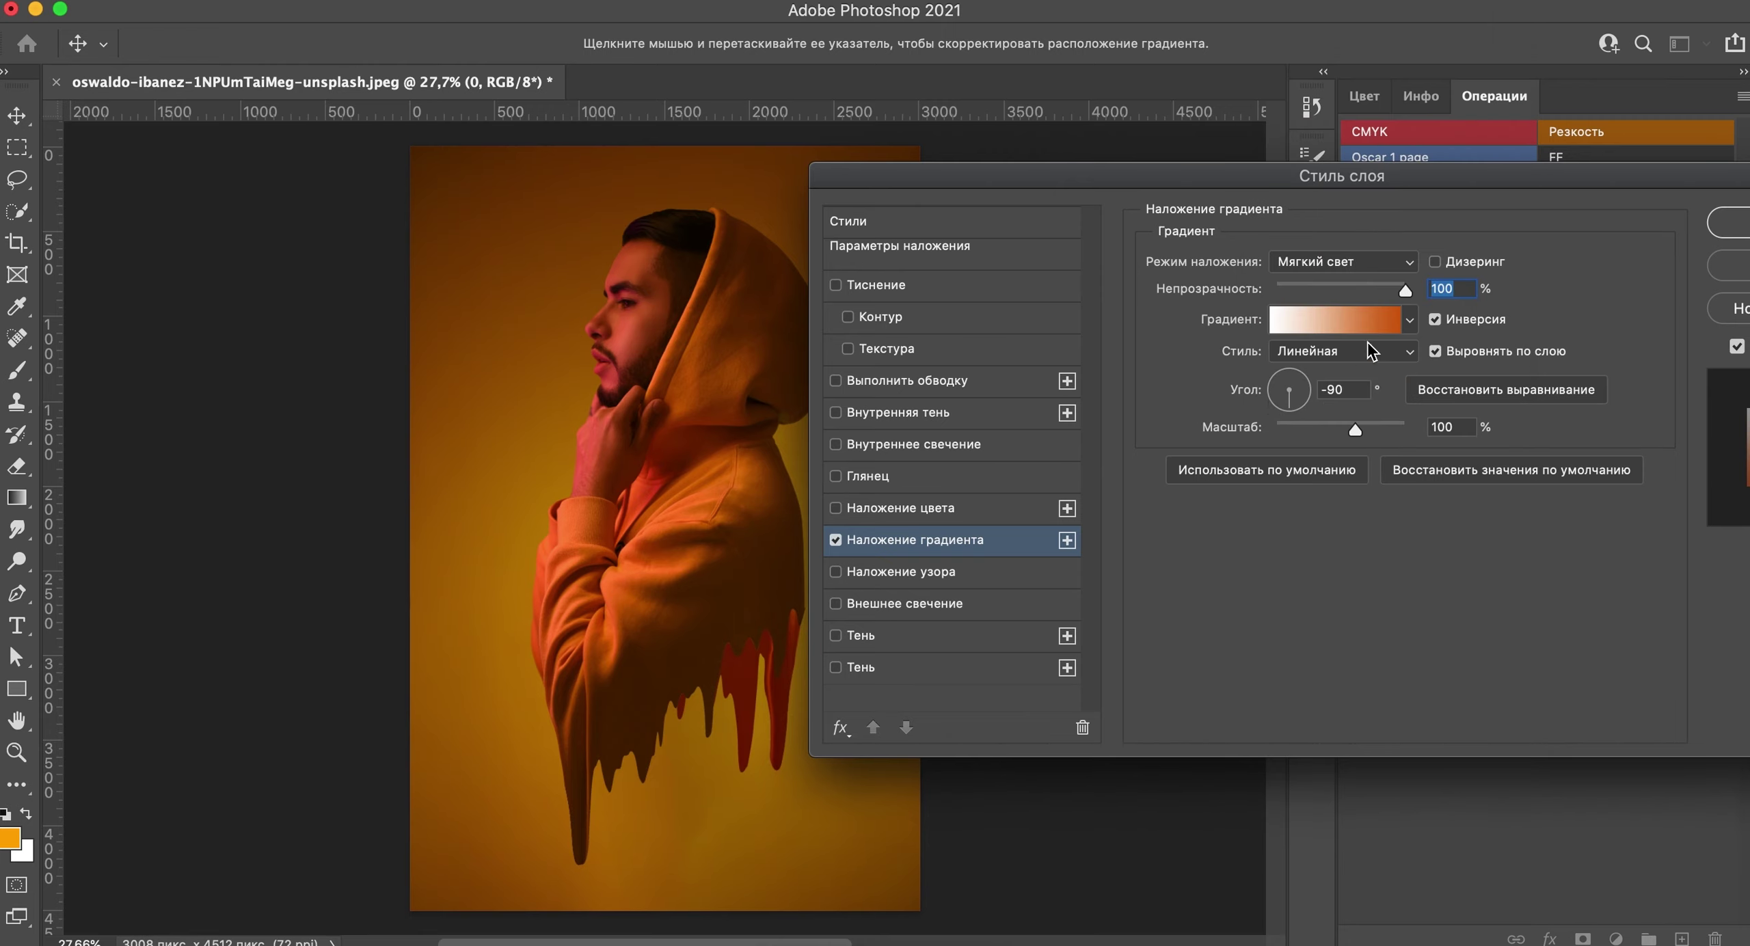
Step: Set the gradient's left stop to a dark brown-orange sampled from the image and apply the style
click(1373, 330)
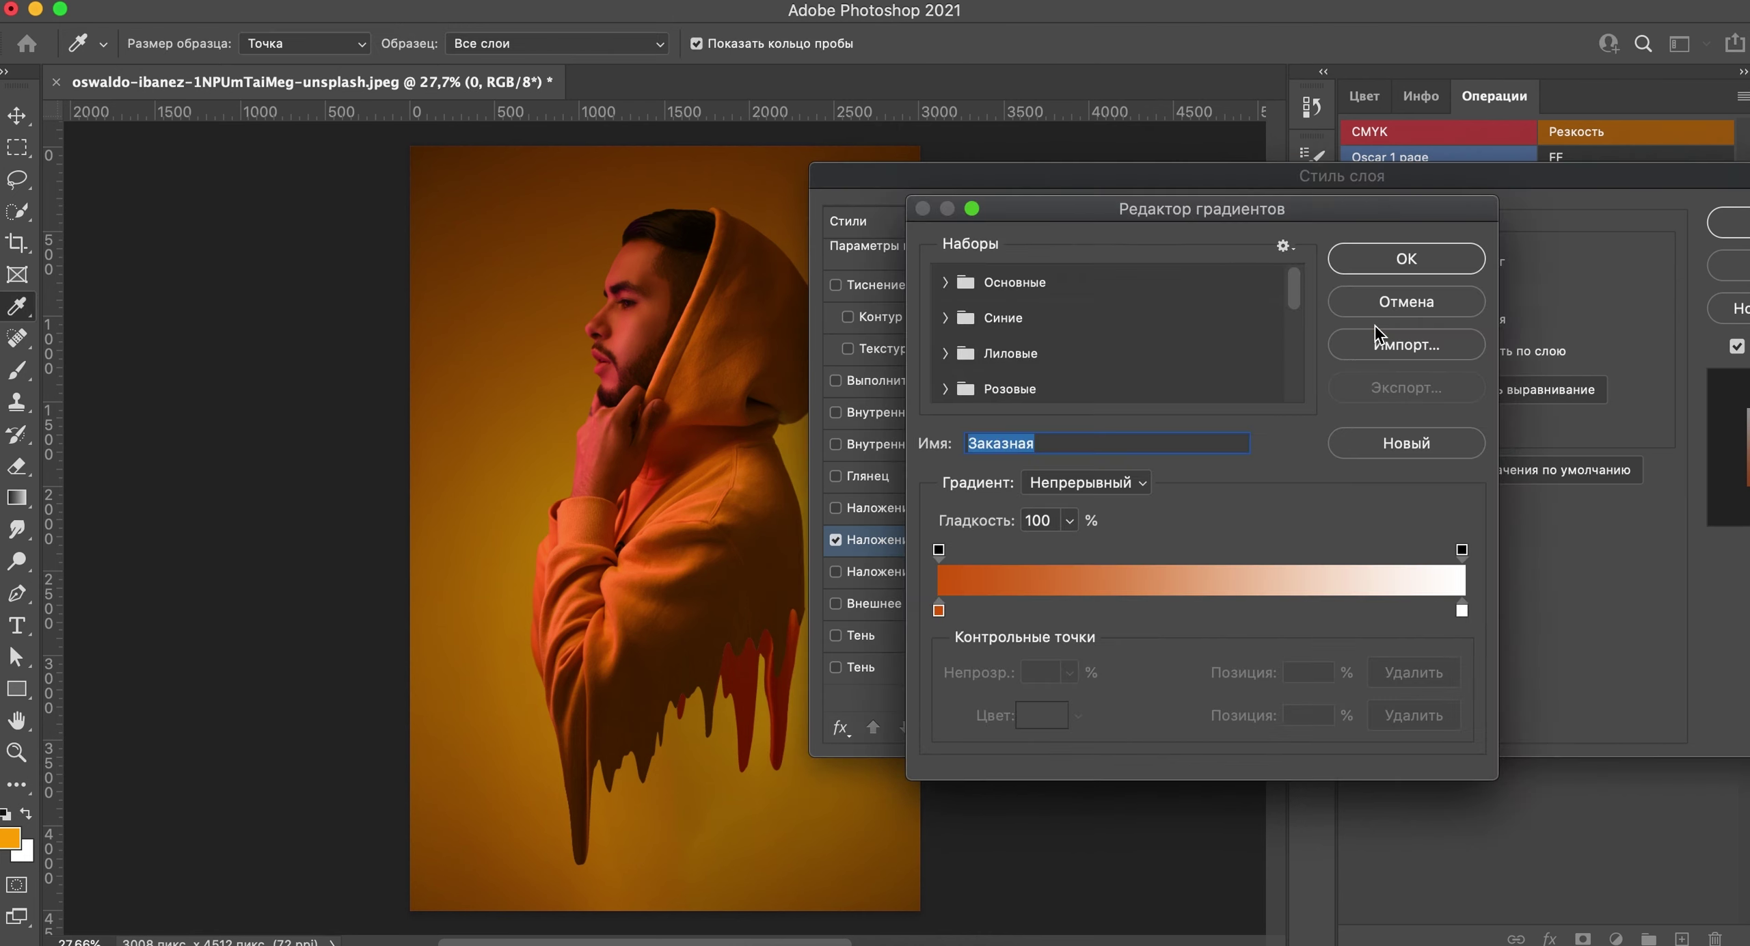
click(939, 610)
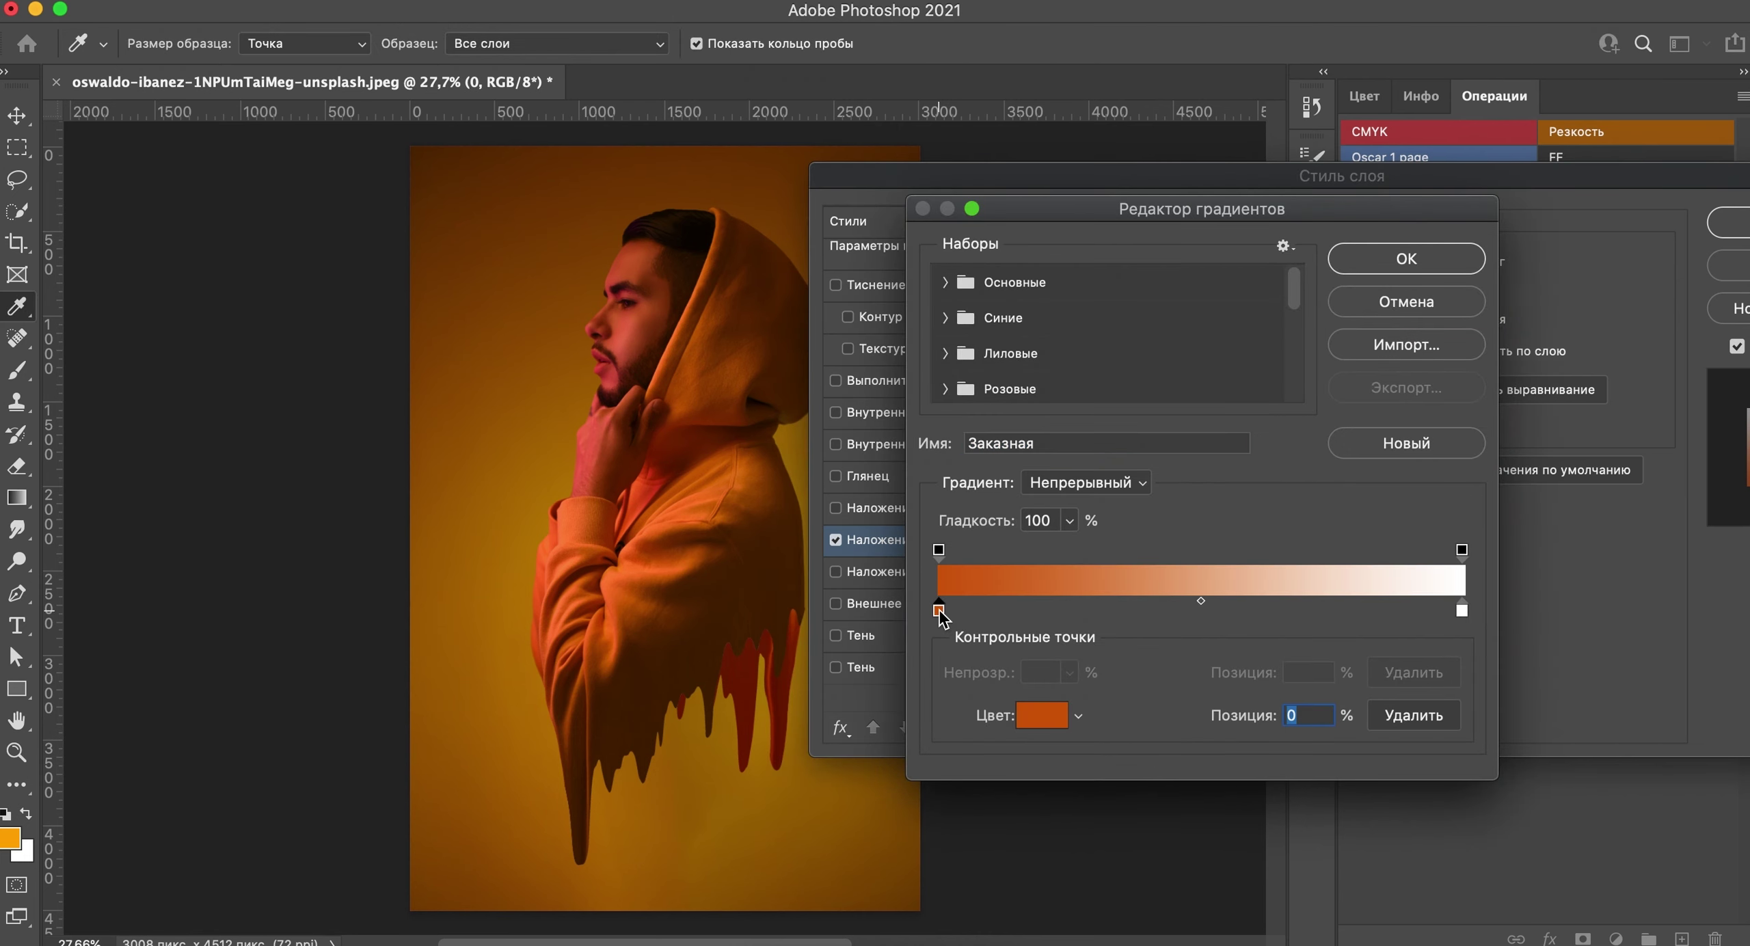
double_click(938, 610)
click(605, 577)
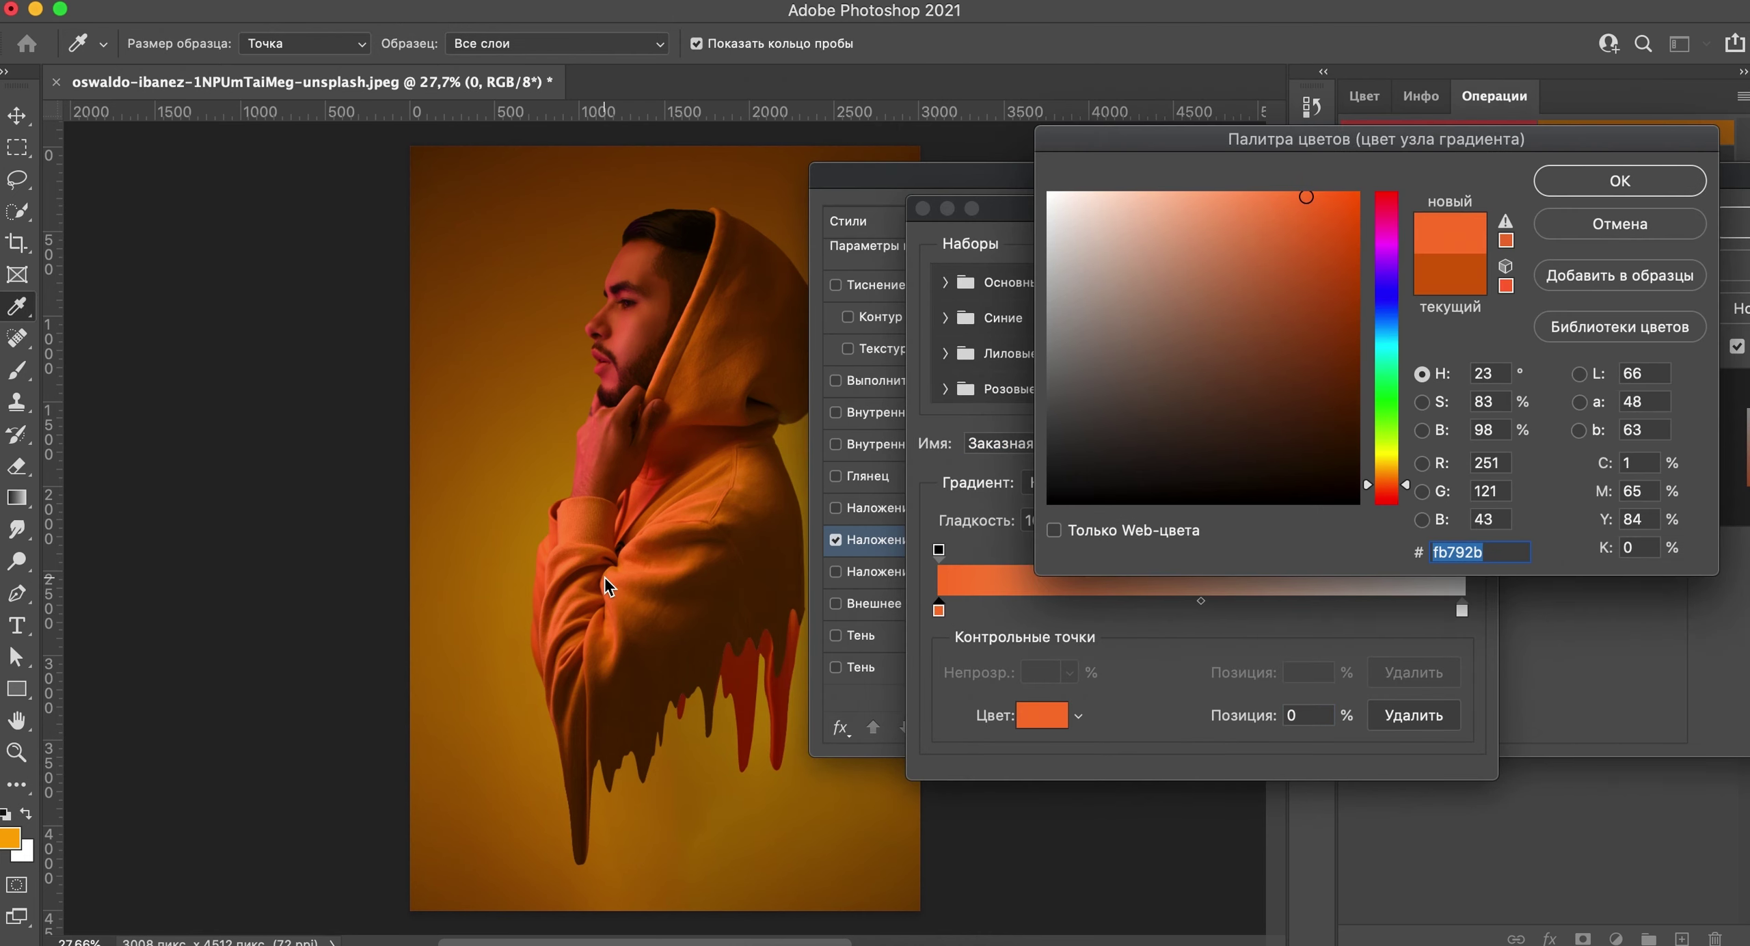
click(642, 513)
click(712, 506)
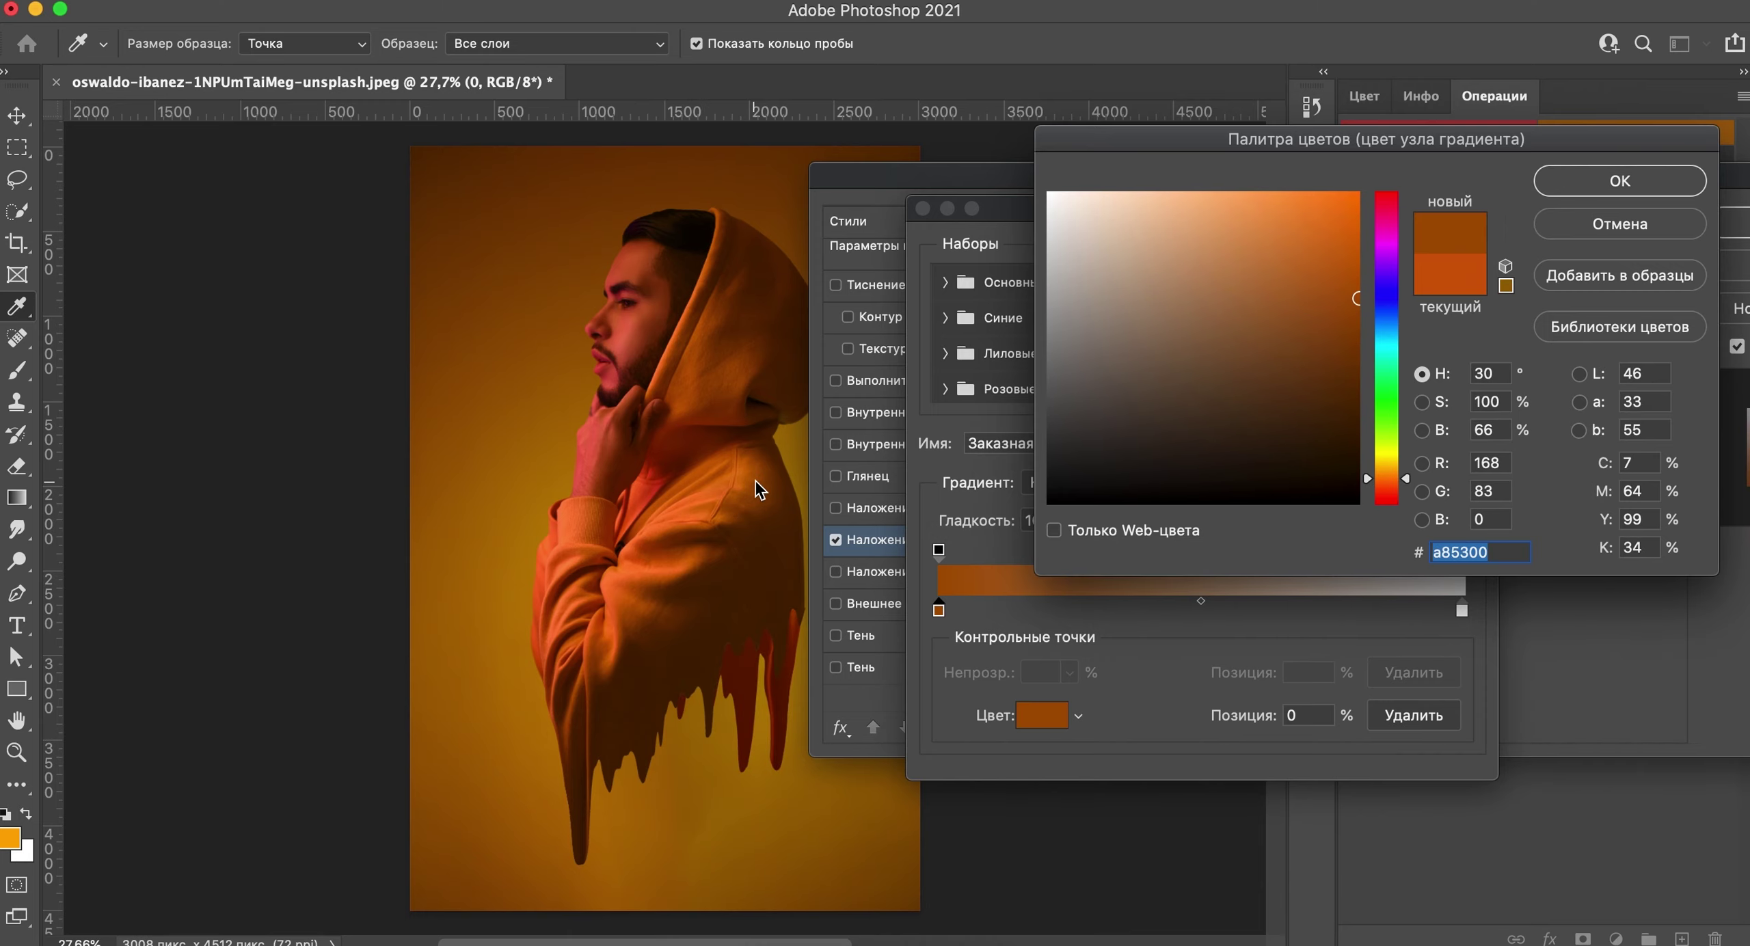
click(752, 490)
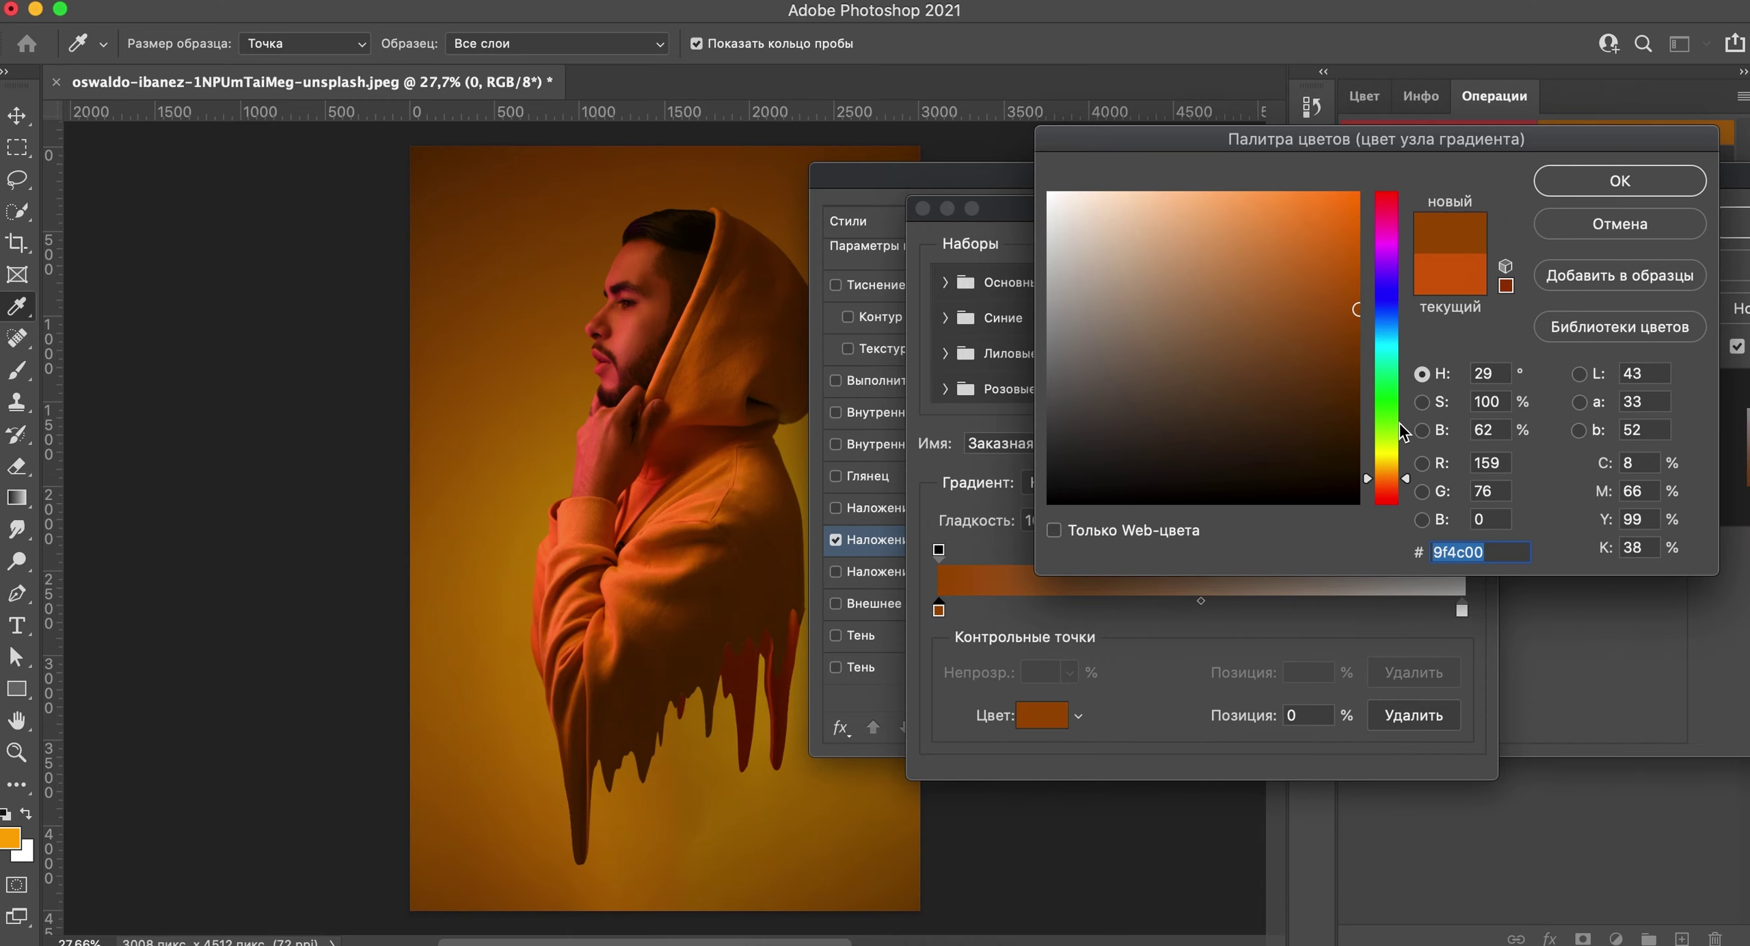
click(1619, 186)
click(1407, 260)
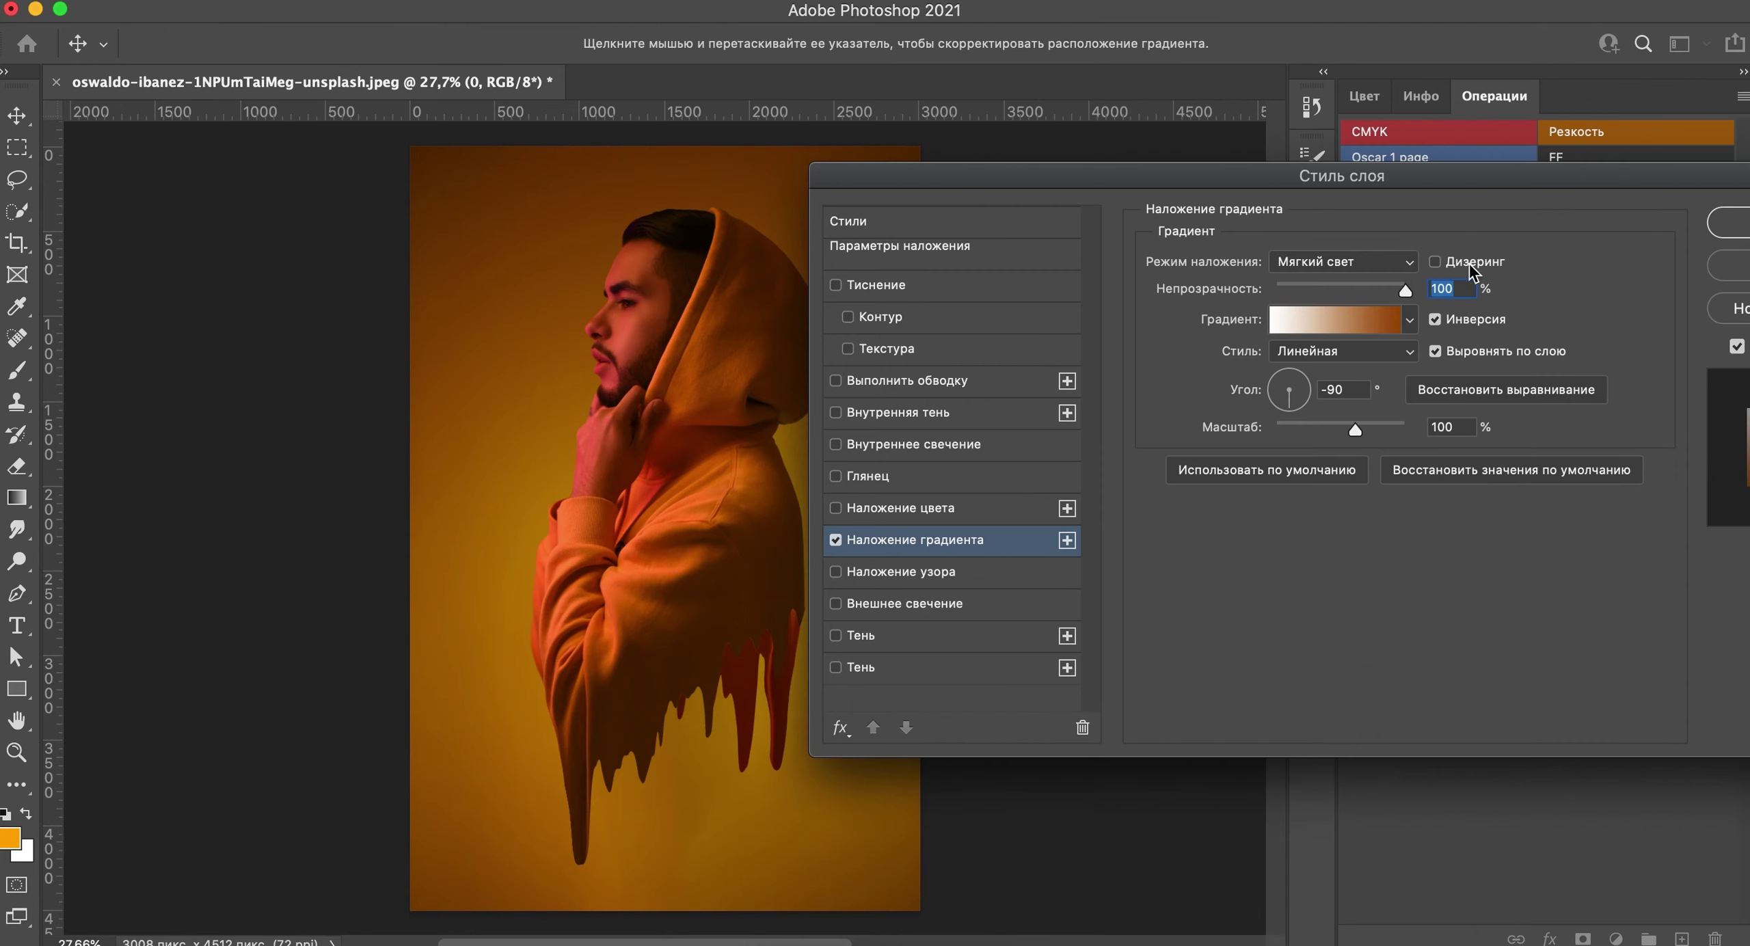
click(1738, 231)
click(1616, 938)
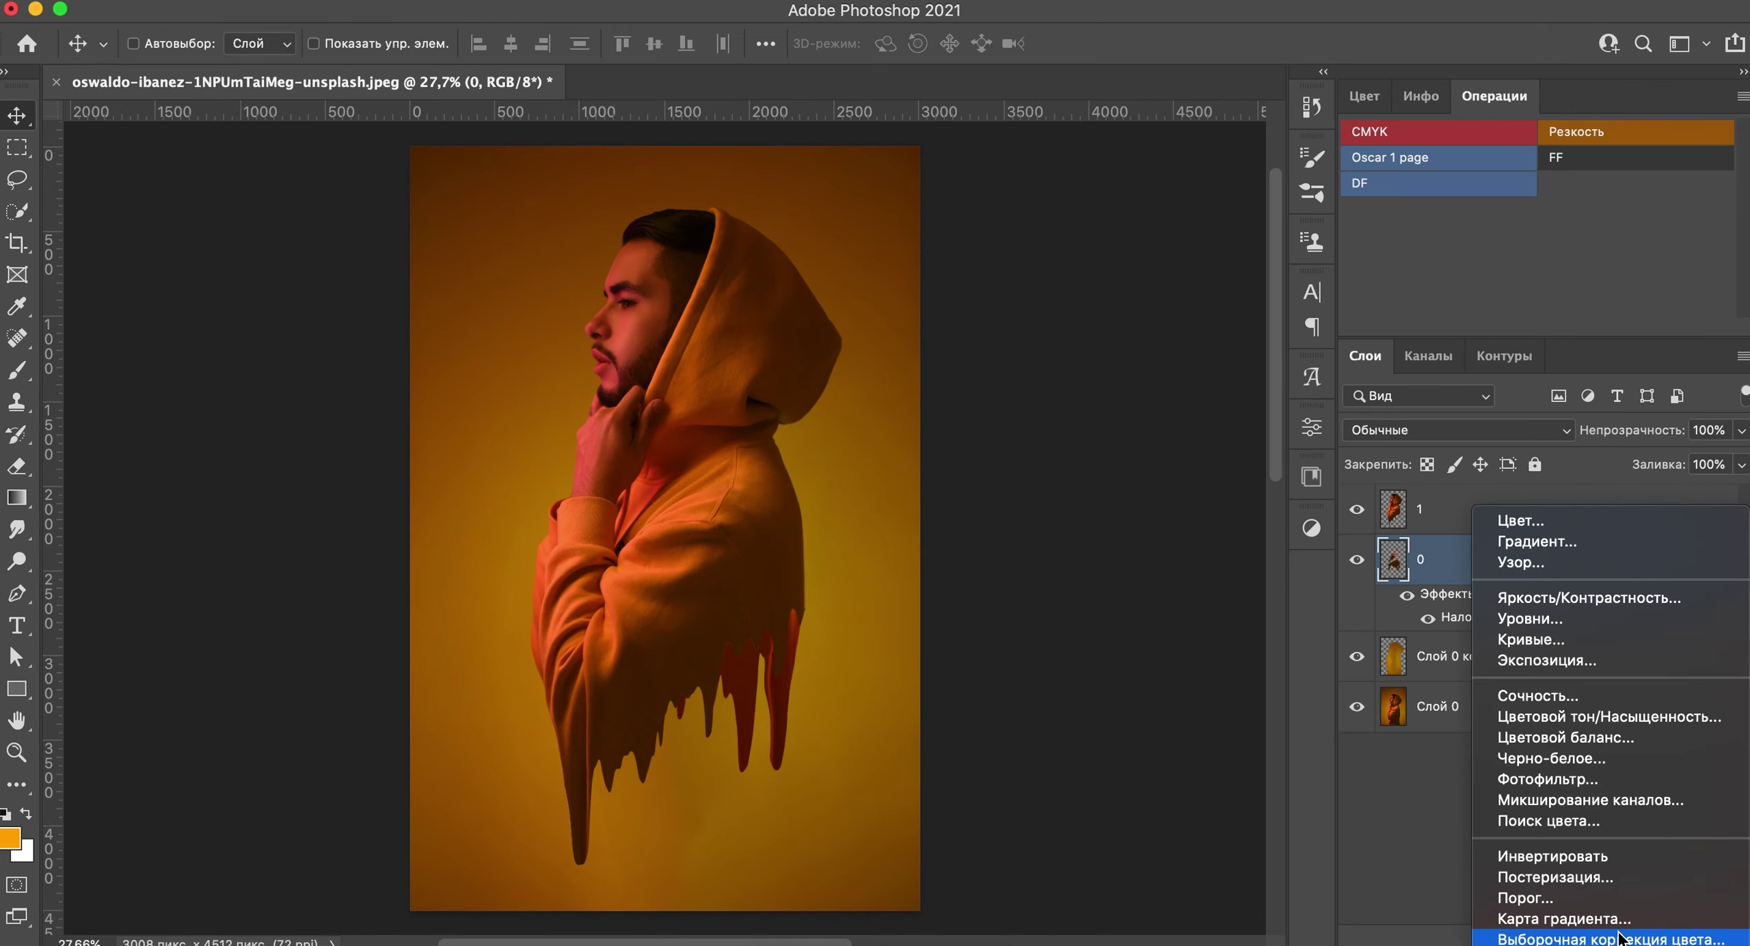
Step: Add a Curves layer with the black point moved right, clipped to layer 0
click(1531, 639)
drag(1003, 672, 1035, 672)
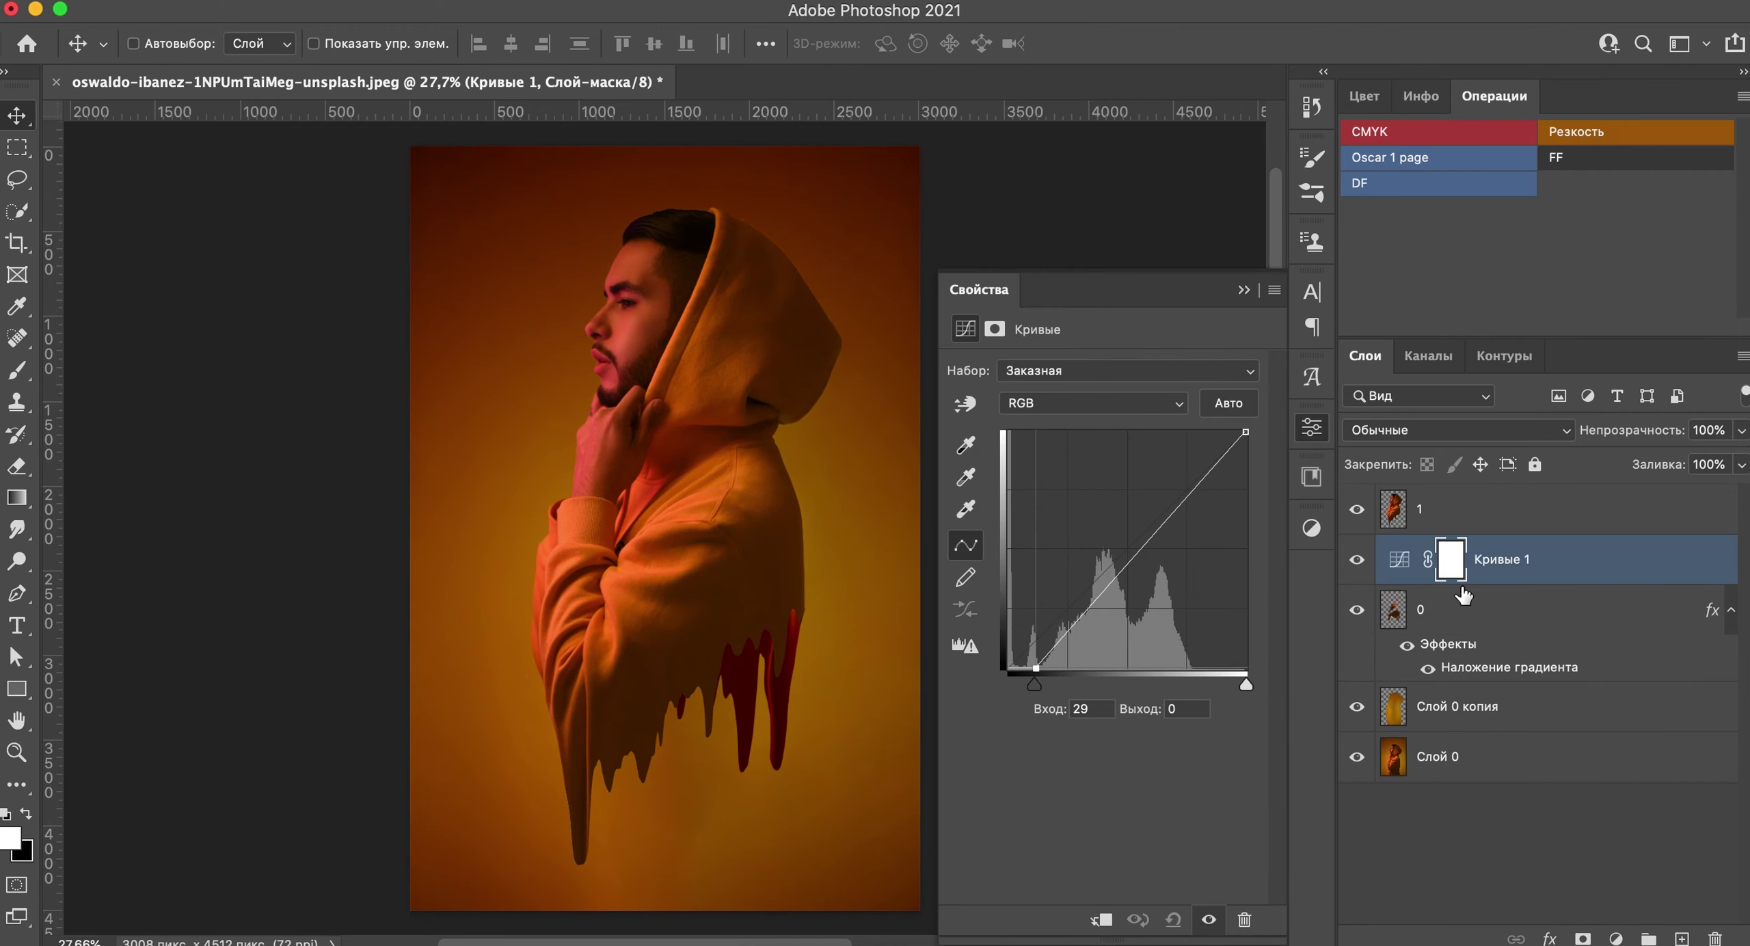
click(1102, 918)
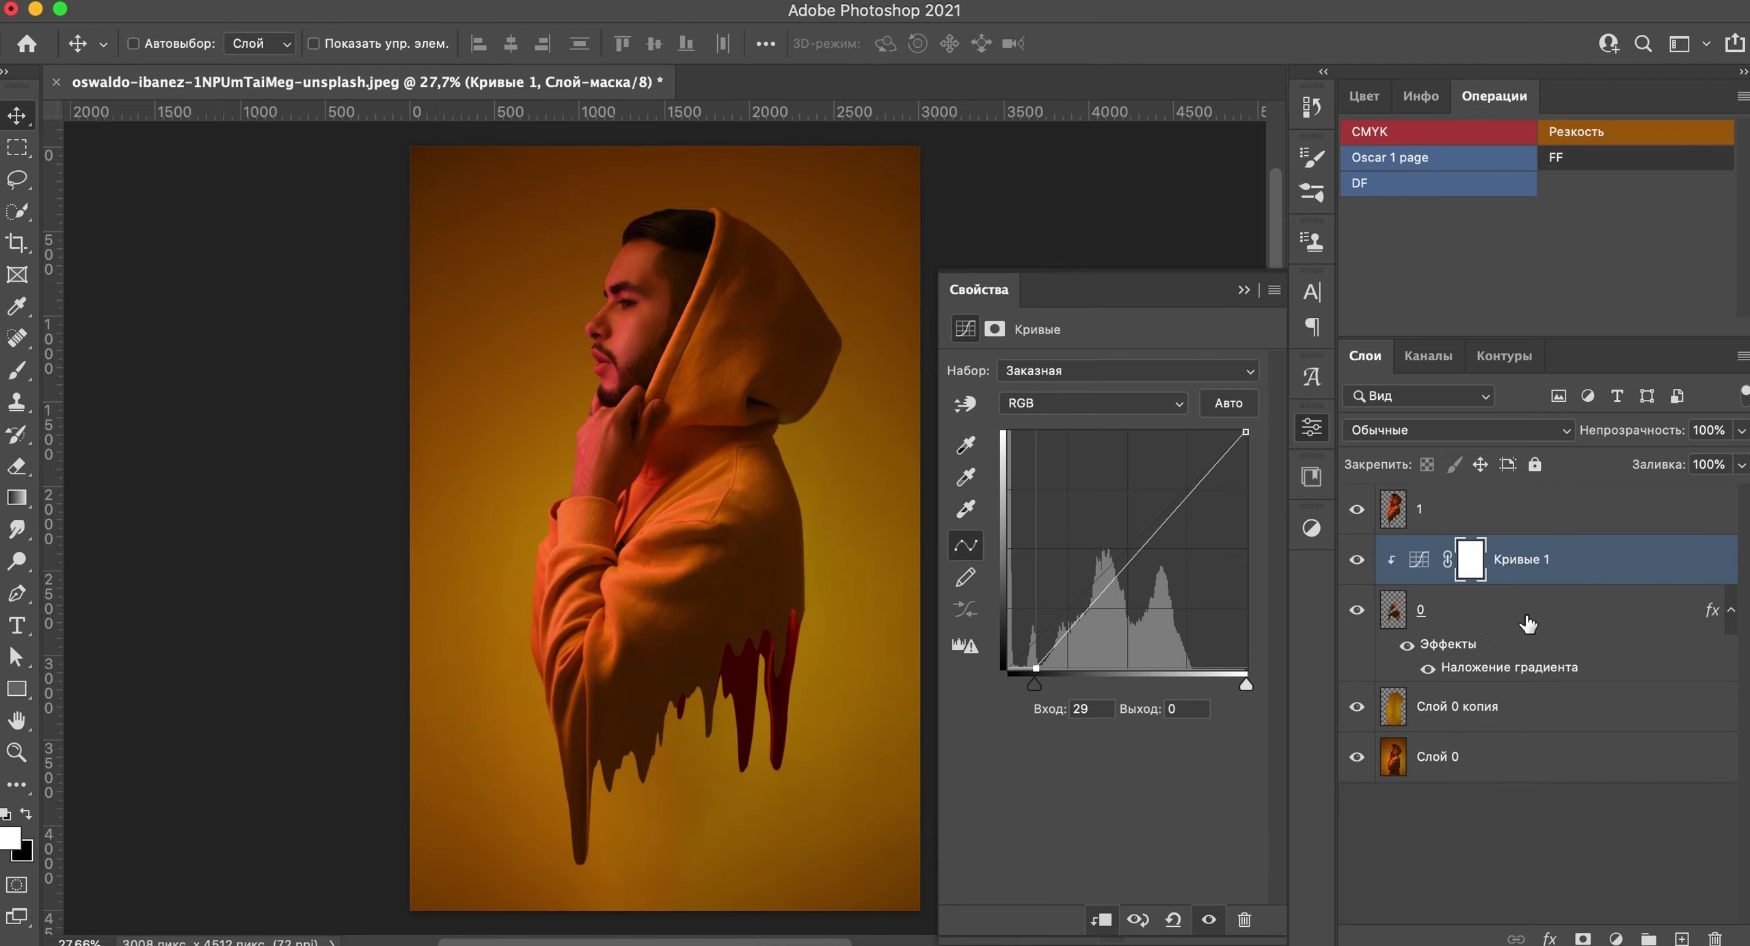
click(1310, 429)
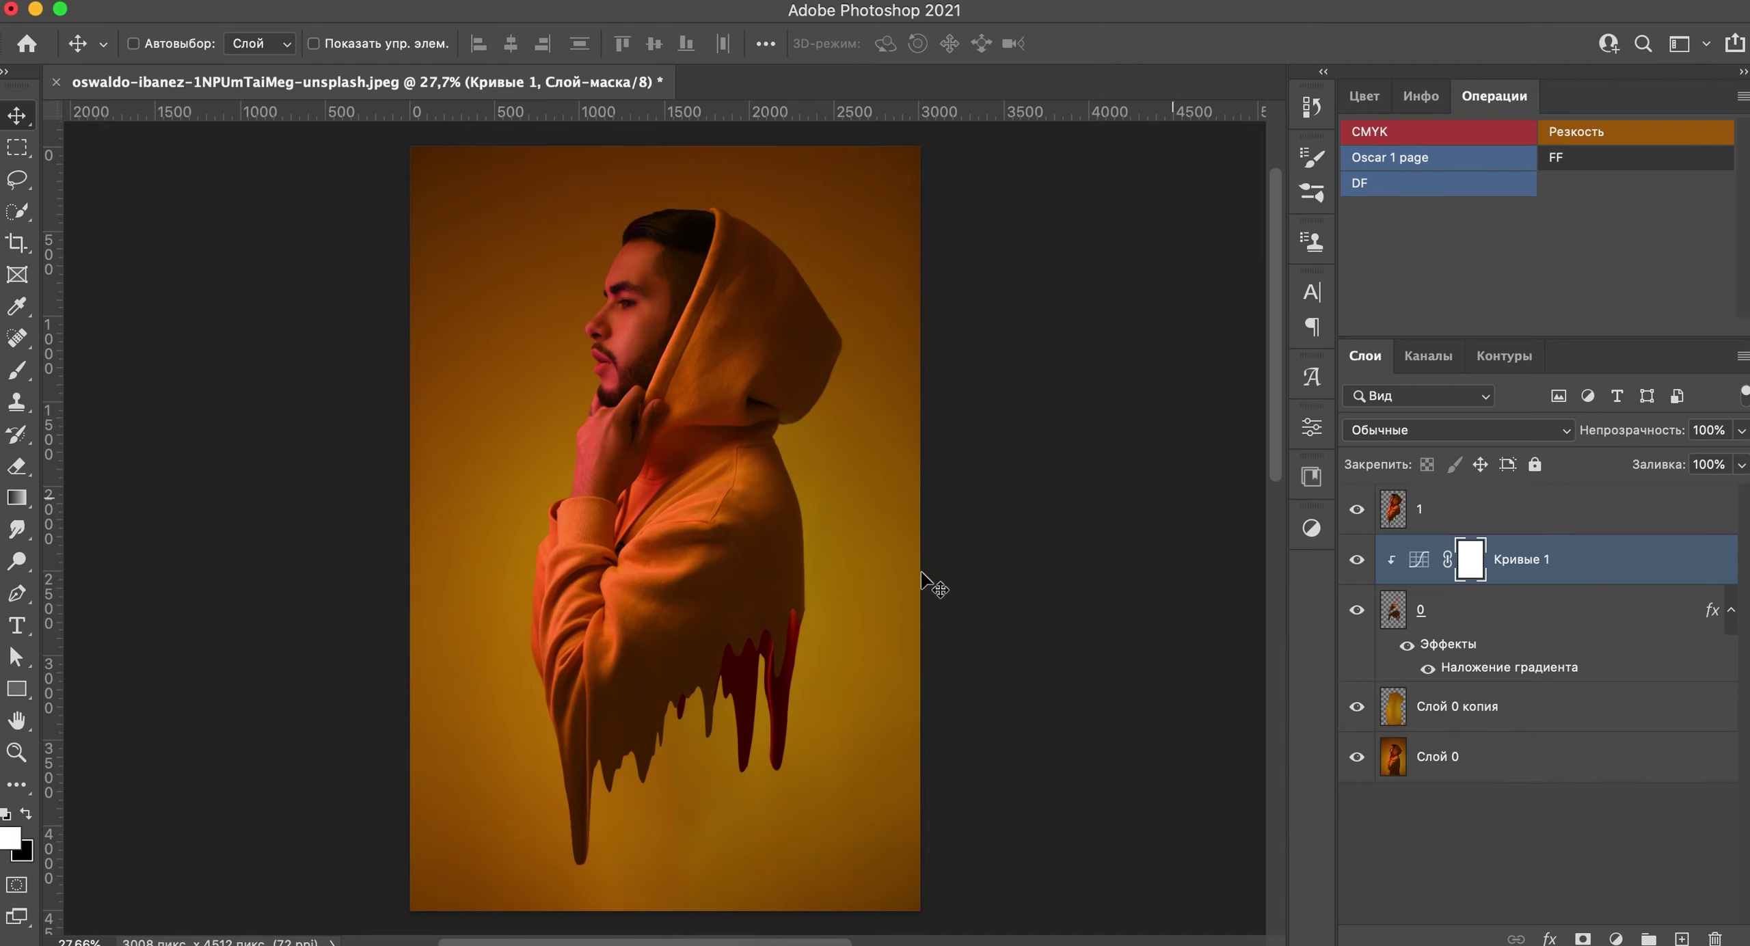
Step: Select layer 0 again and open the Filter menu
scroll(716, 683, up, 3)
scroll(716, 682, down, 3)
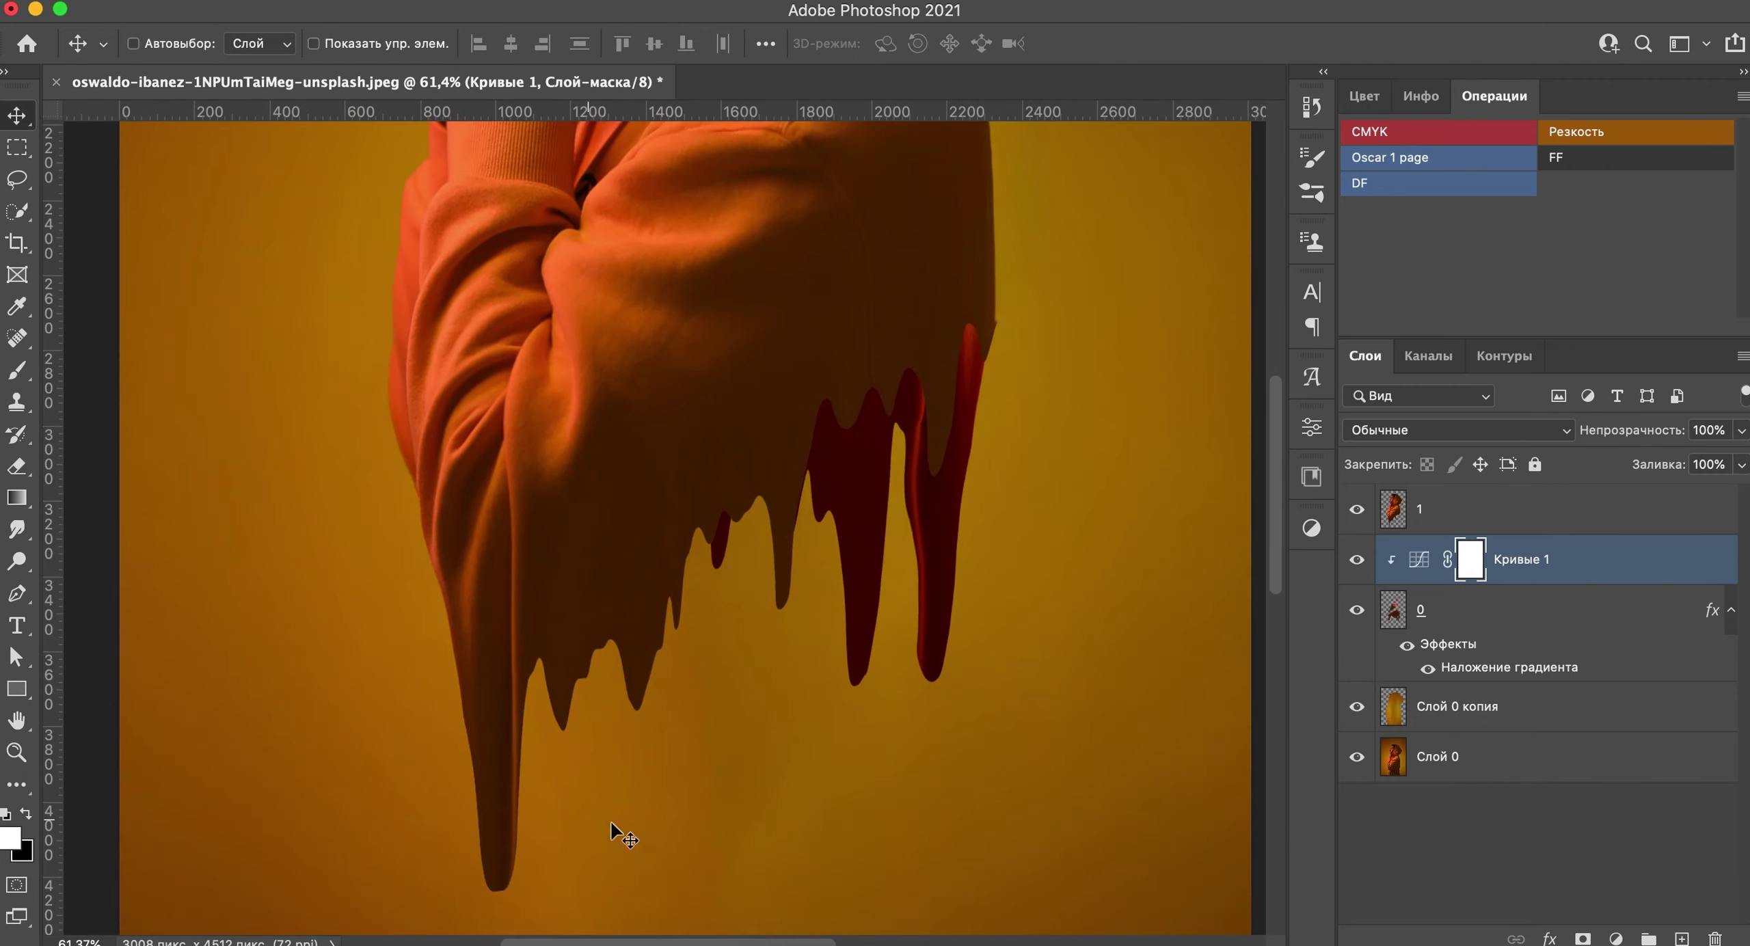
drag(471, 467, 815, 818)
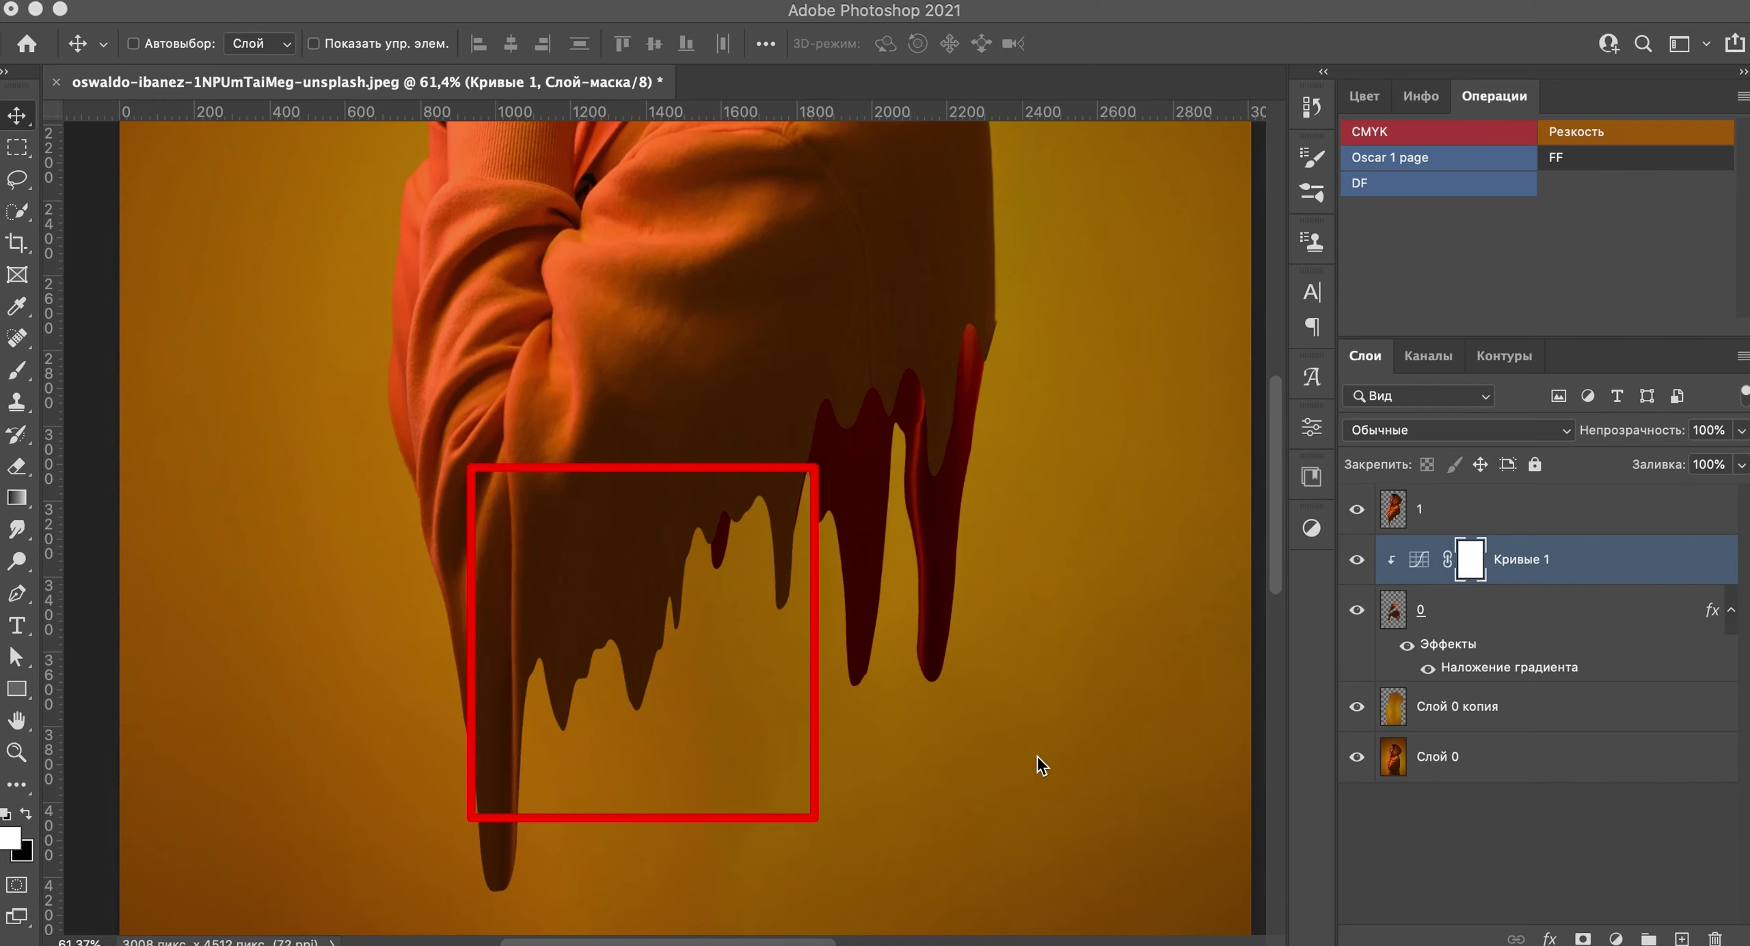
click(1456, 619)
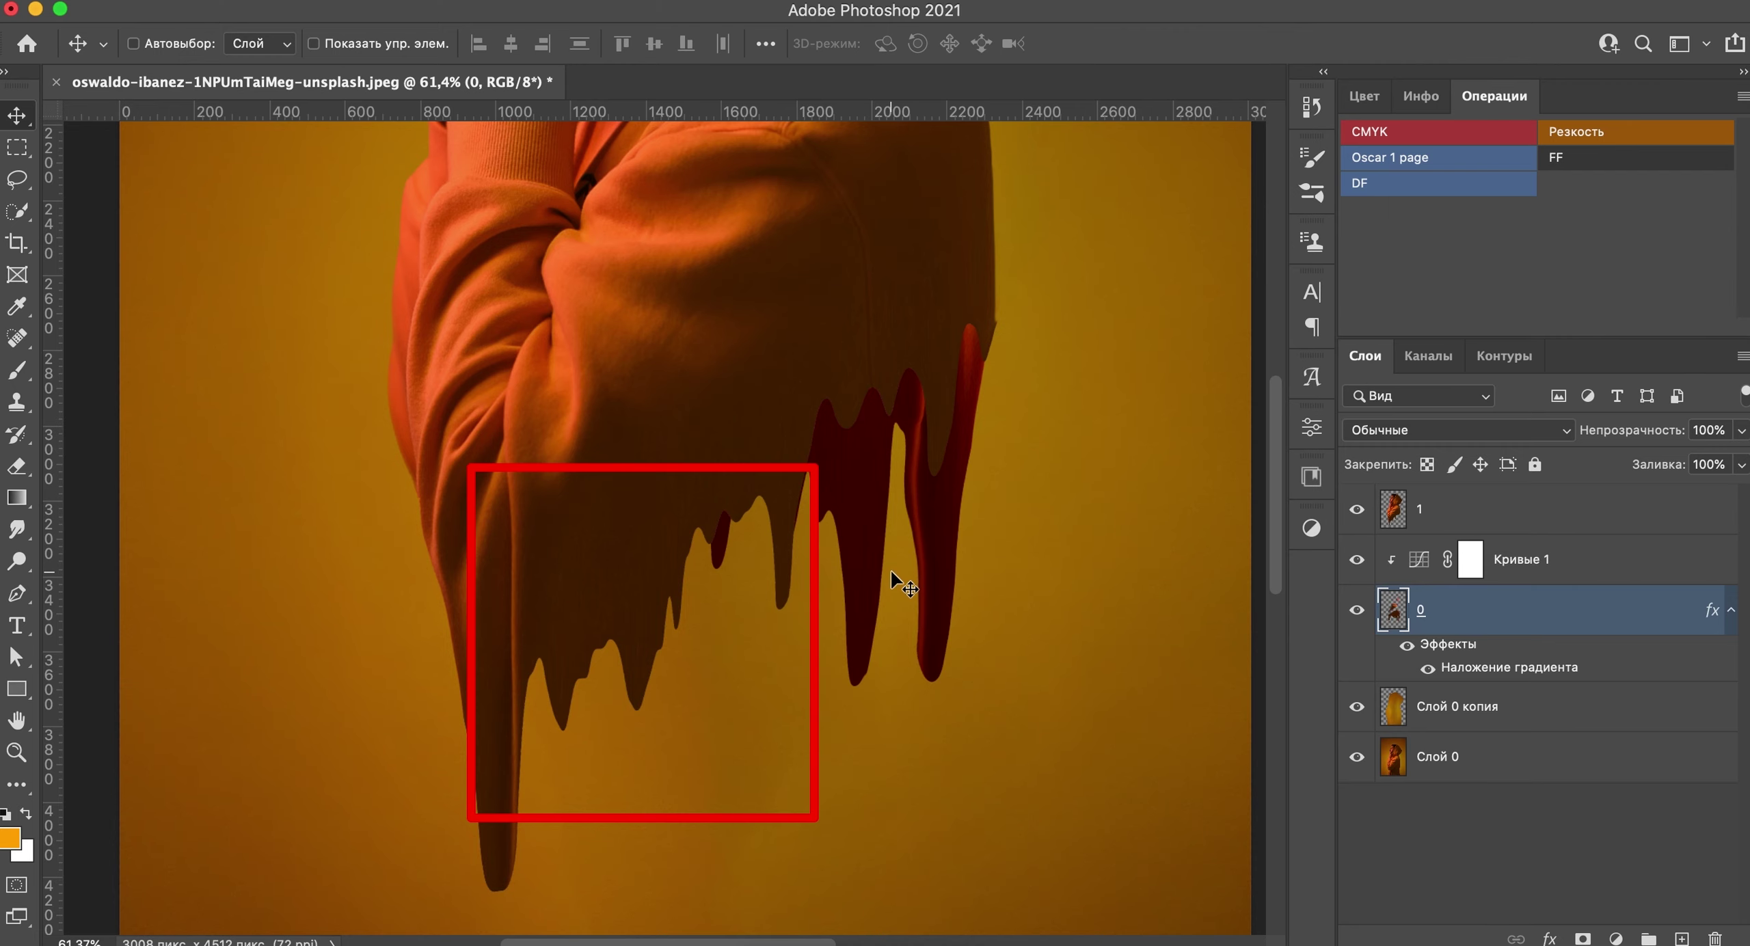
click(800, 3)
Step: In Liquify, stretch layer 0's drips further and pull new long drips downward
click(859, 217)
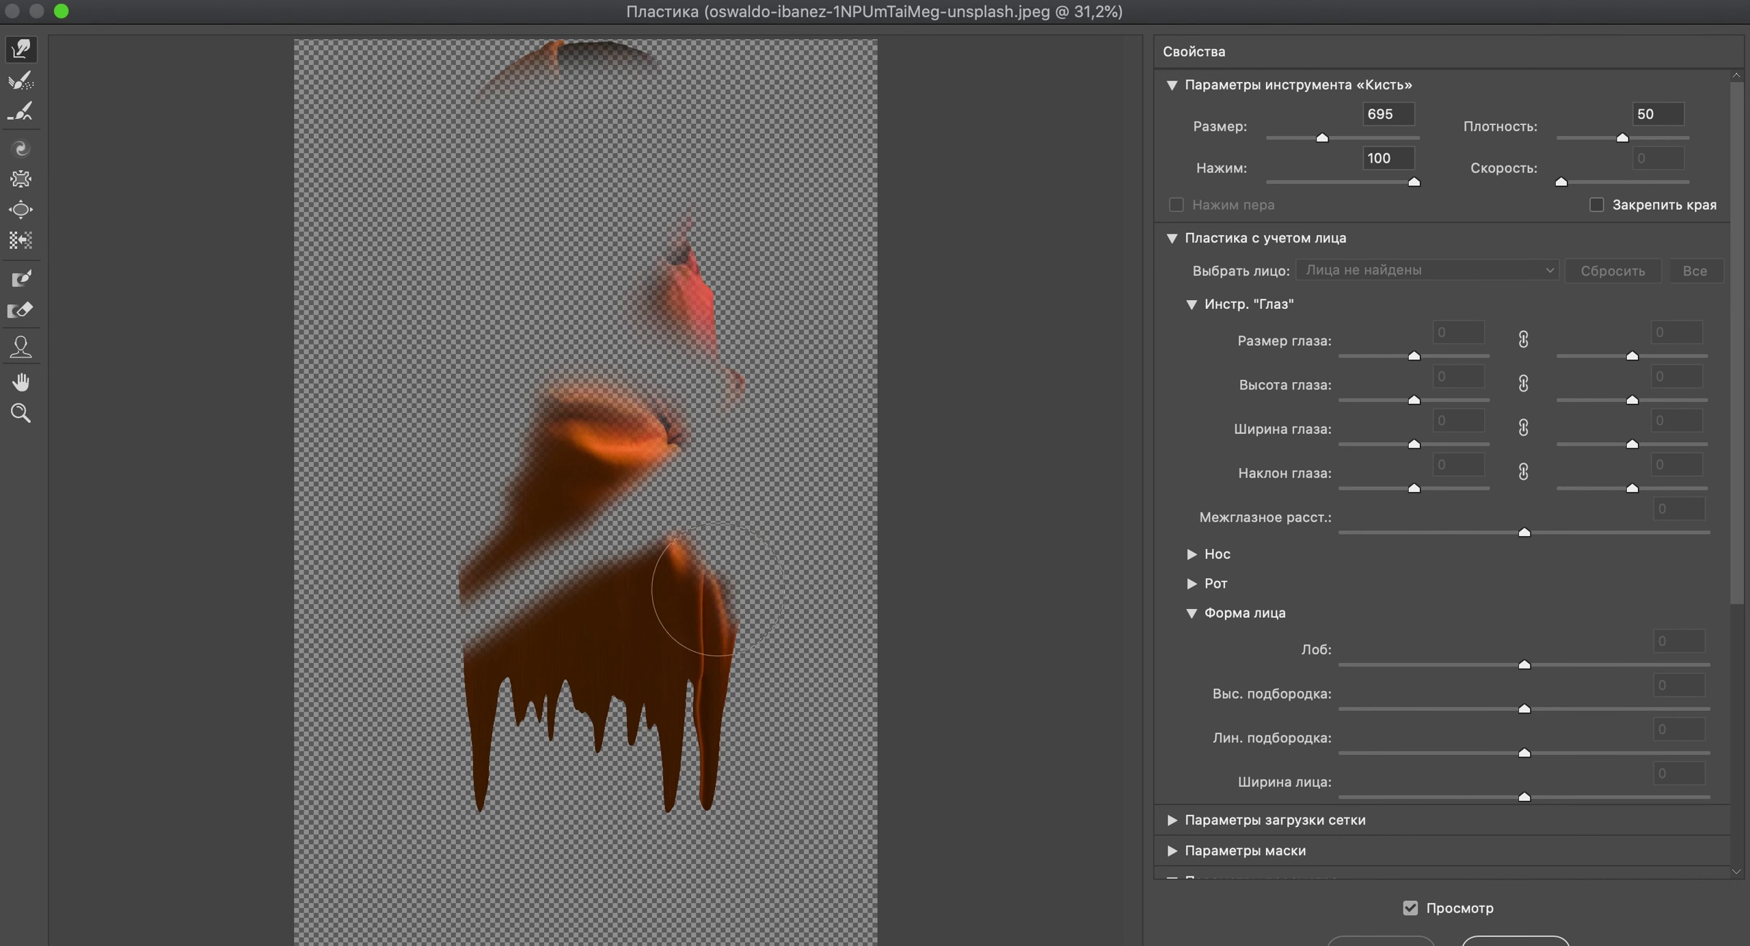
mouse_move(705, 568)
mouse_down()
mouse_move(606, 665)
mouse_move(537, 868)
mouse_up()
mouse_move(585, 770)
mouse_down()
mouse_move(581, 835)
mouse_move(532, 841)
mouse_up()
key(bracketright)
key(bracketright)
key(bracketright)
drag(615, 739, 622, 848)
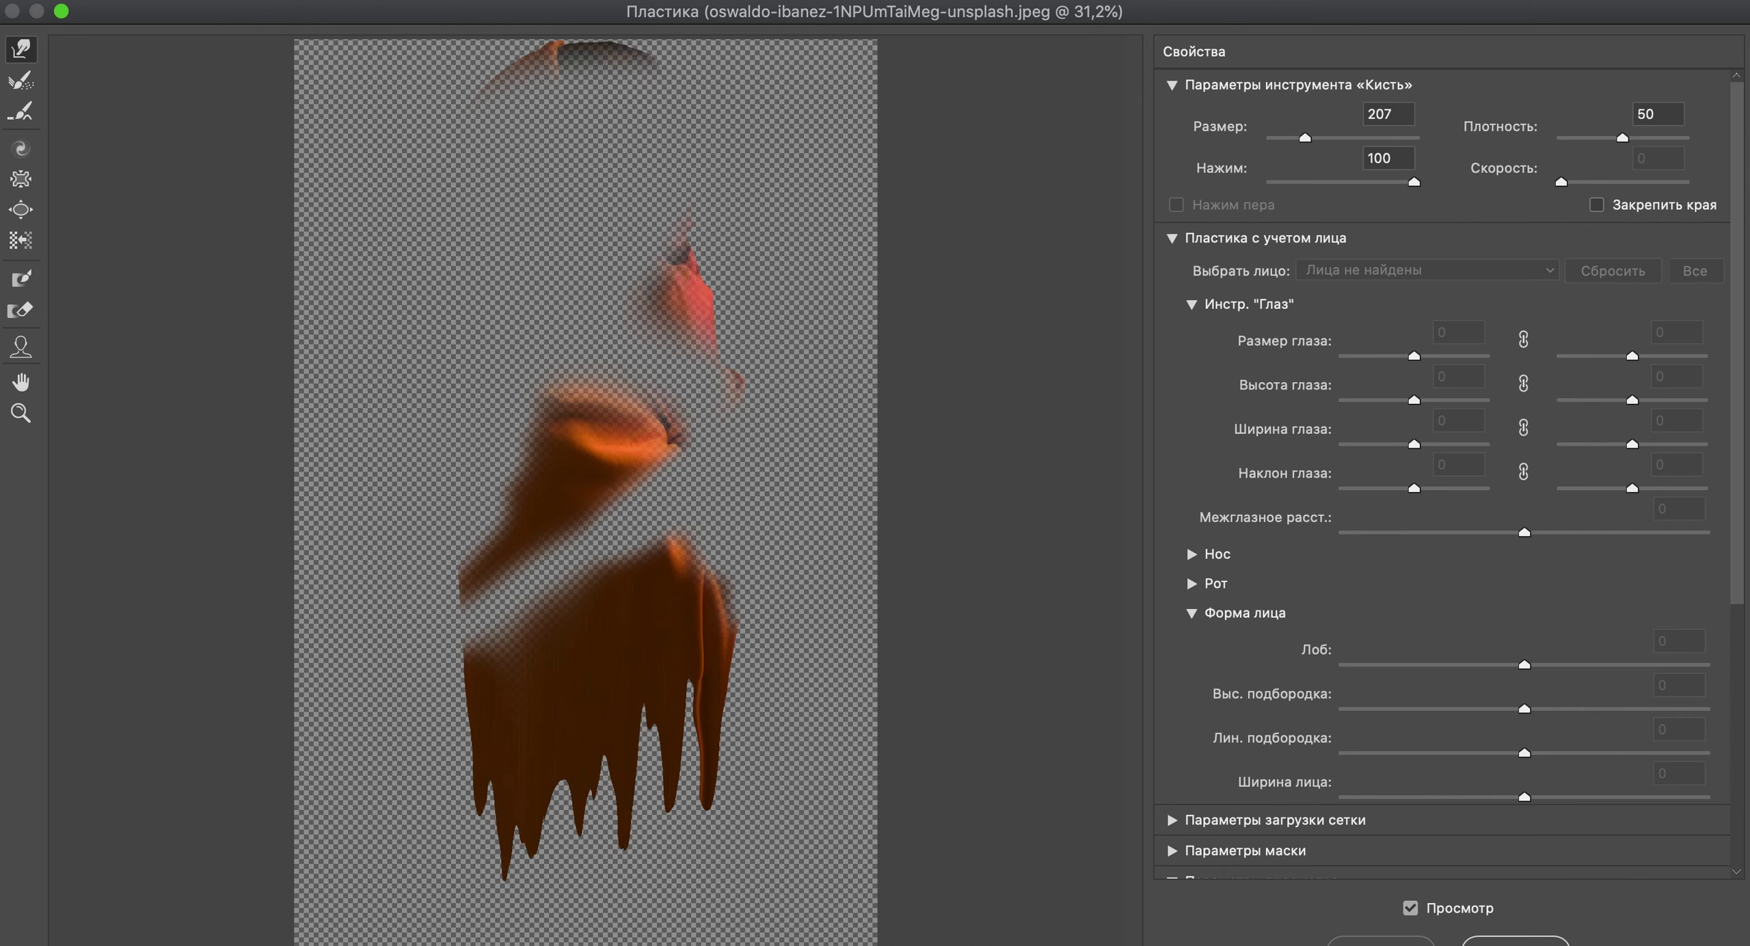
key(Return)
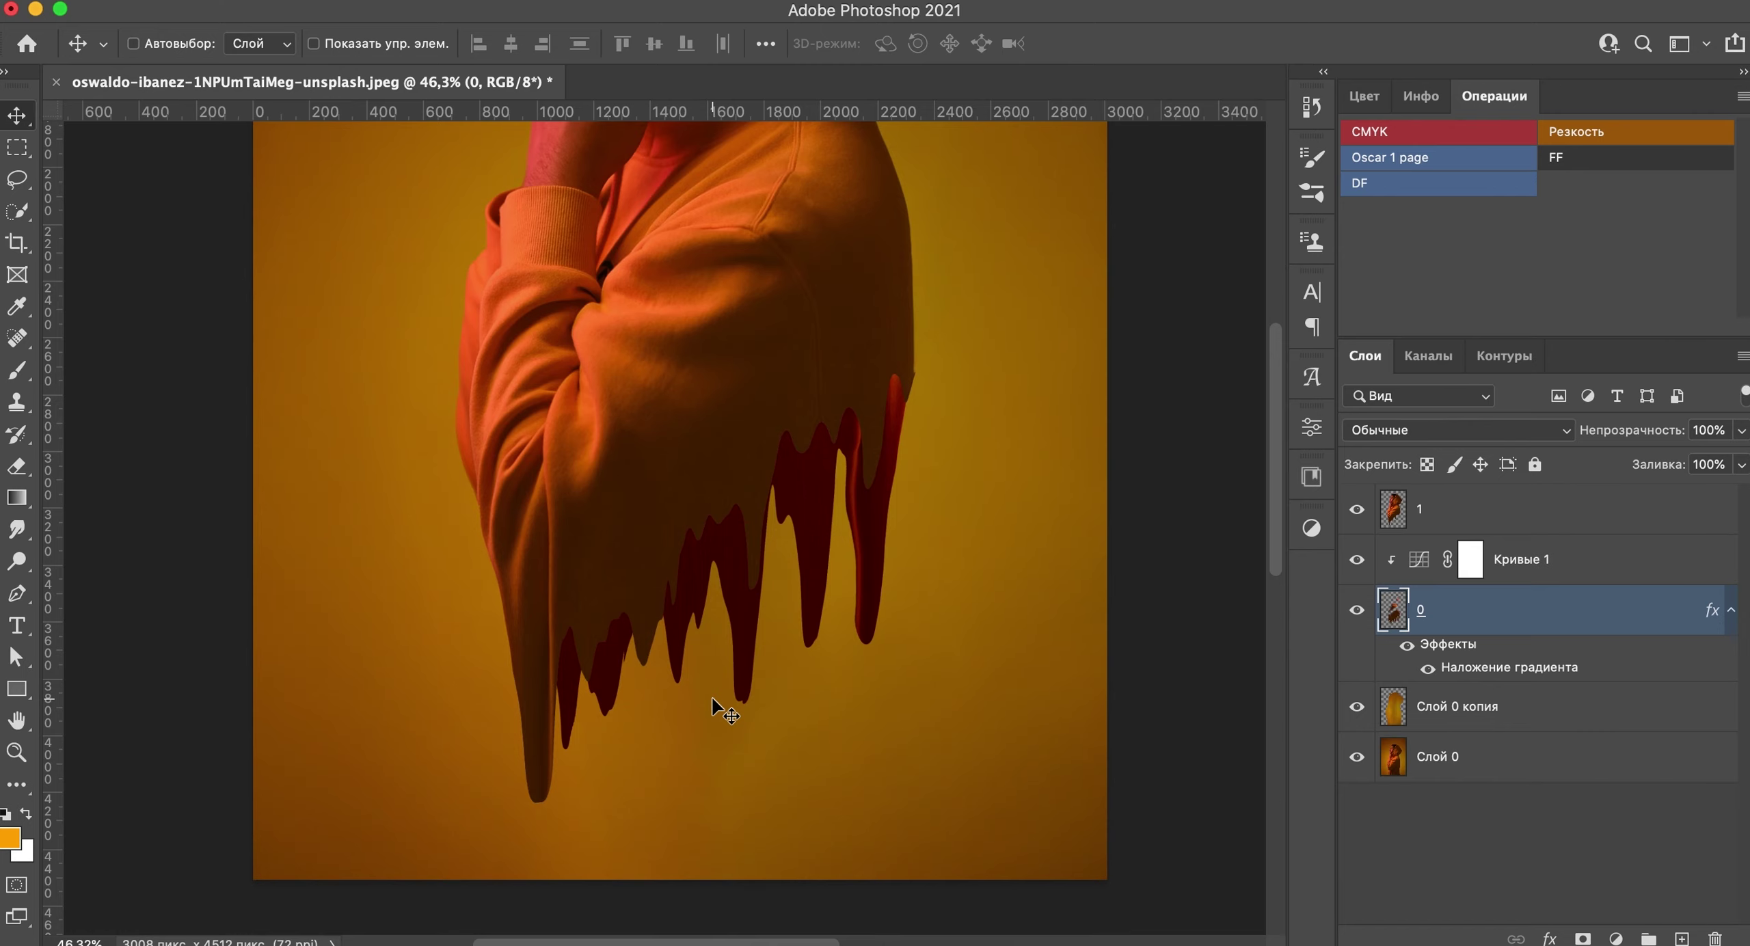
click(1594, 580)
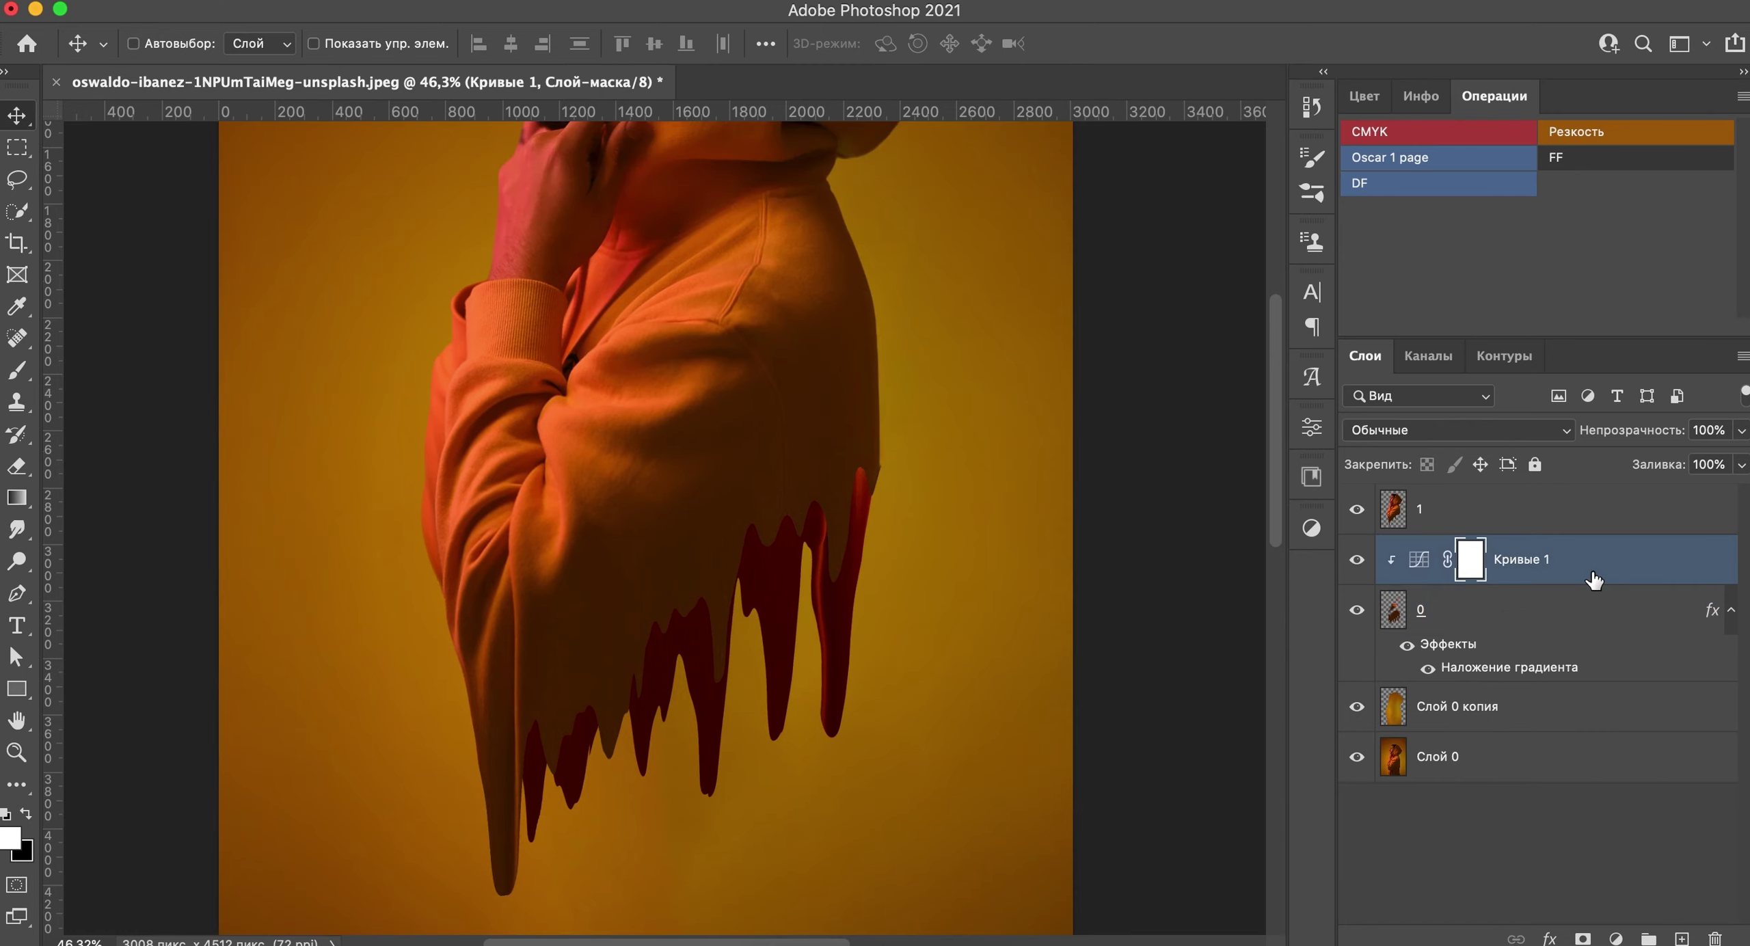
Step: Add a new layer Слой 1 above the curves and set it to Multiply
click(1682, 938)
click(1429, 507)
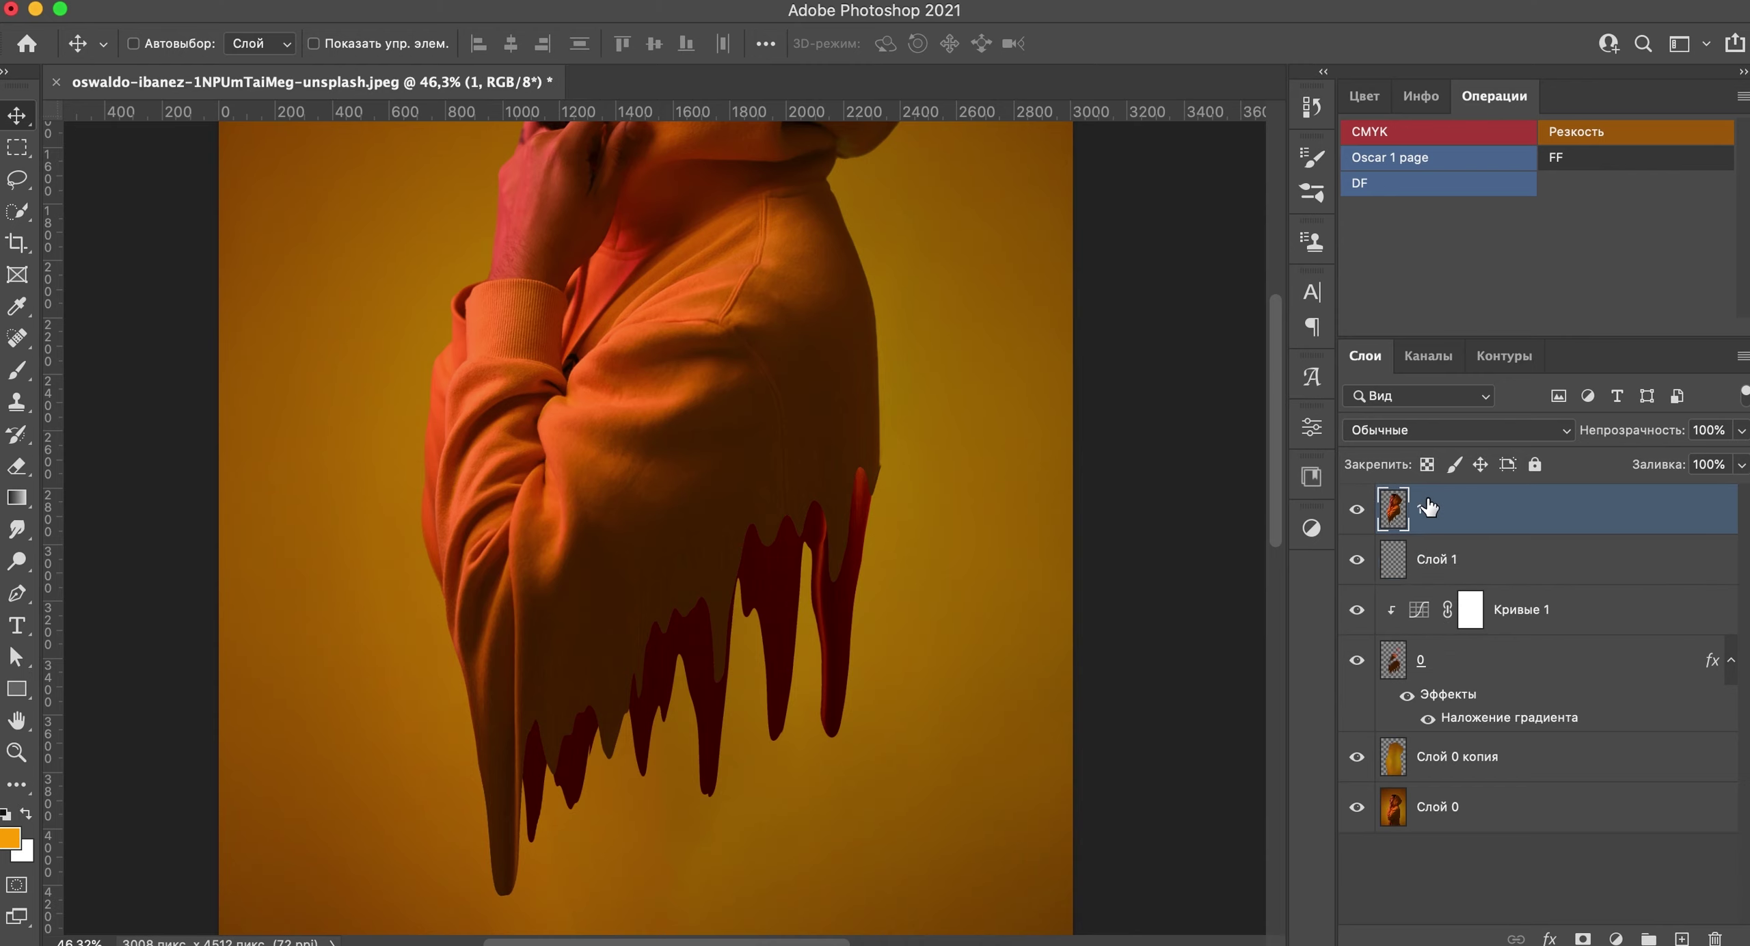
click(1504, 567)
click(1415, 430)
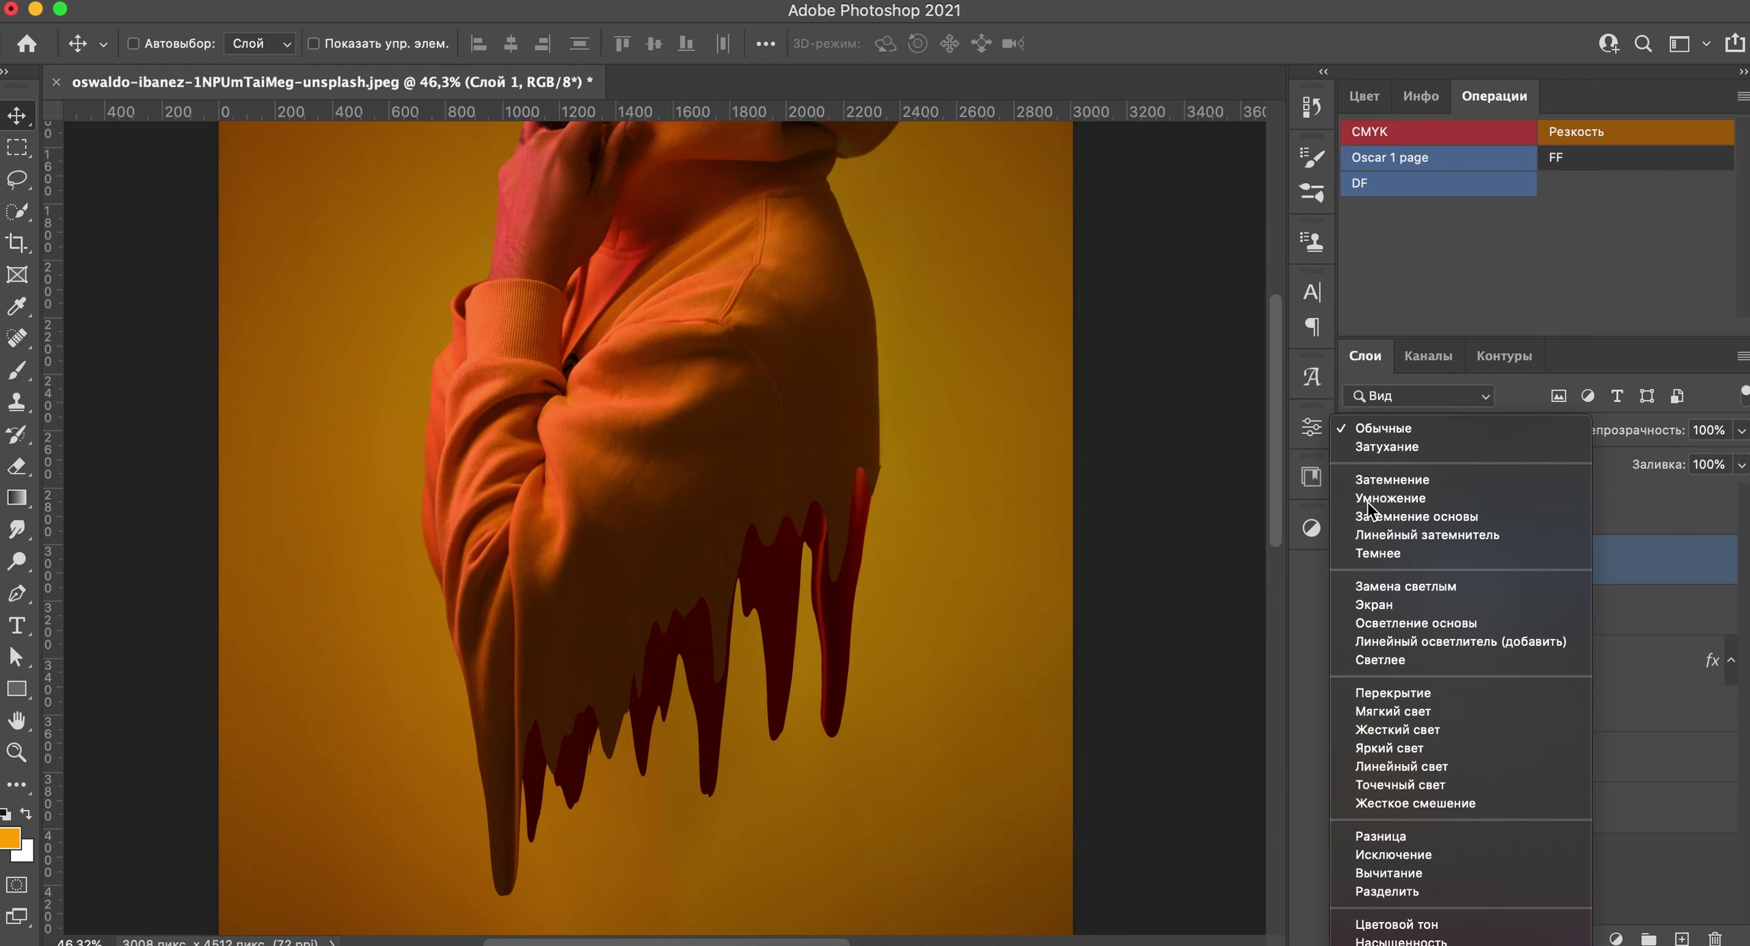
click(1365, 497)
Step: Pick grey 808080 as the foreground colour and size the Brush to 30 px
click(14, 841)
text(808080)
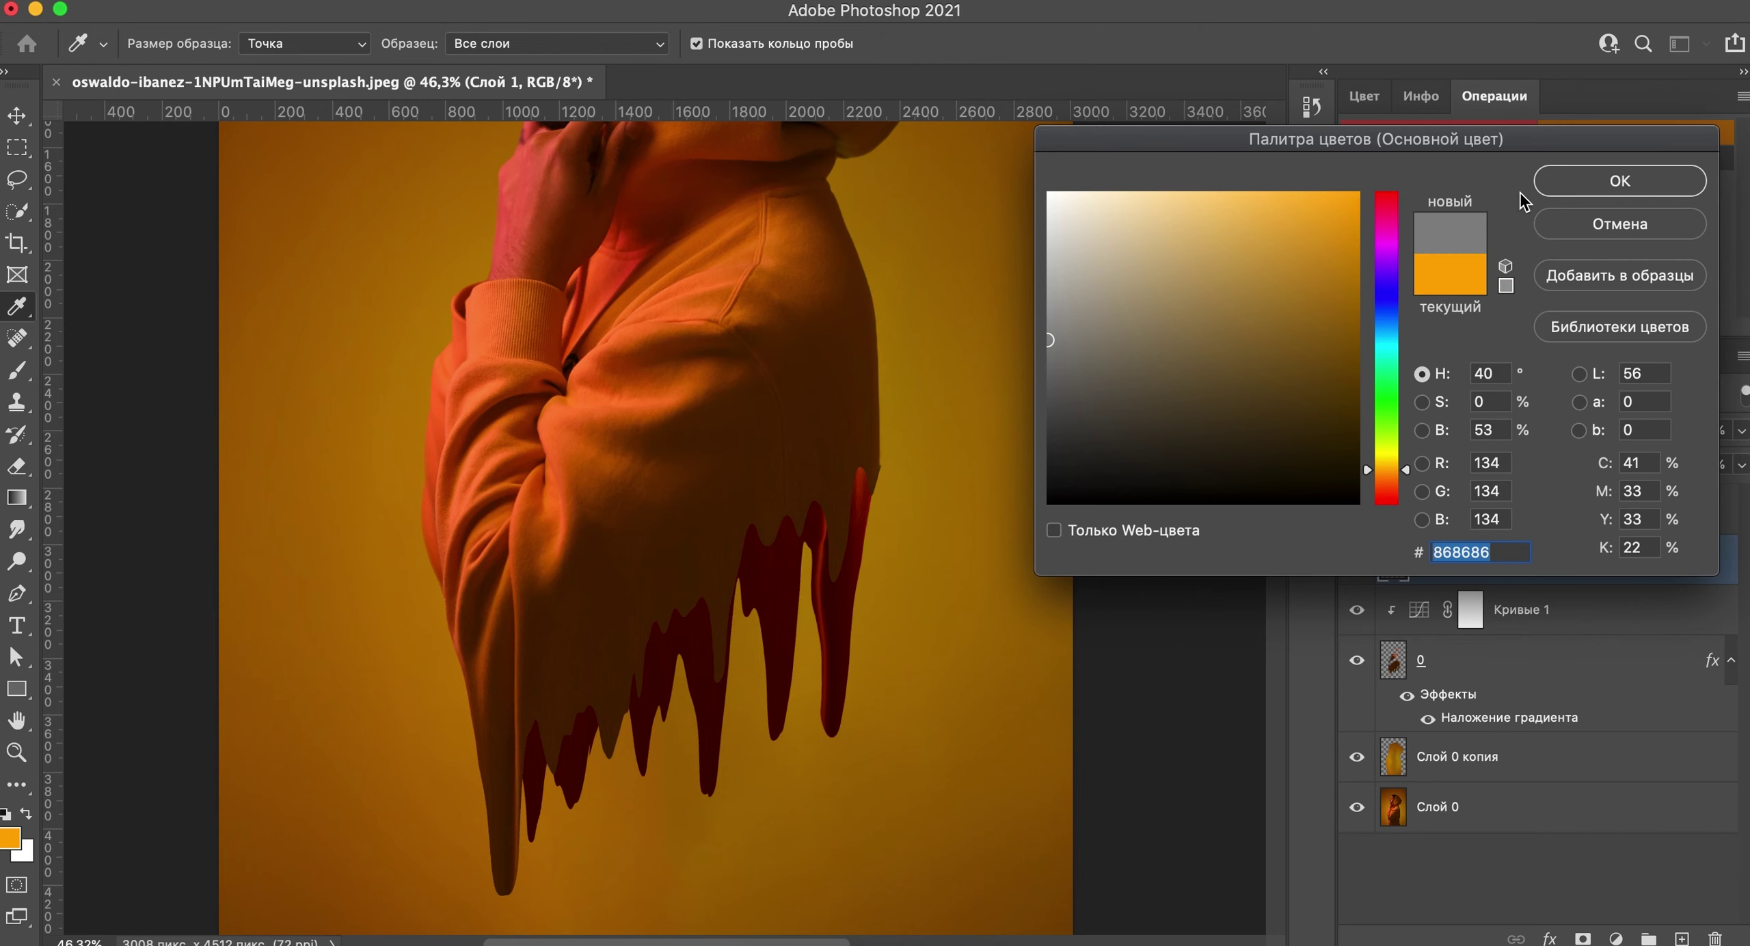
click(1586, 182)
click(18, 370)
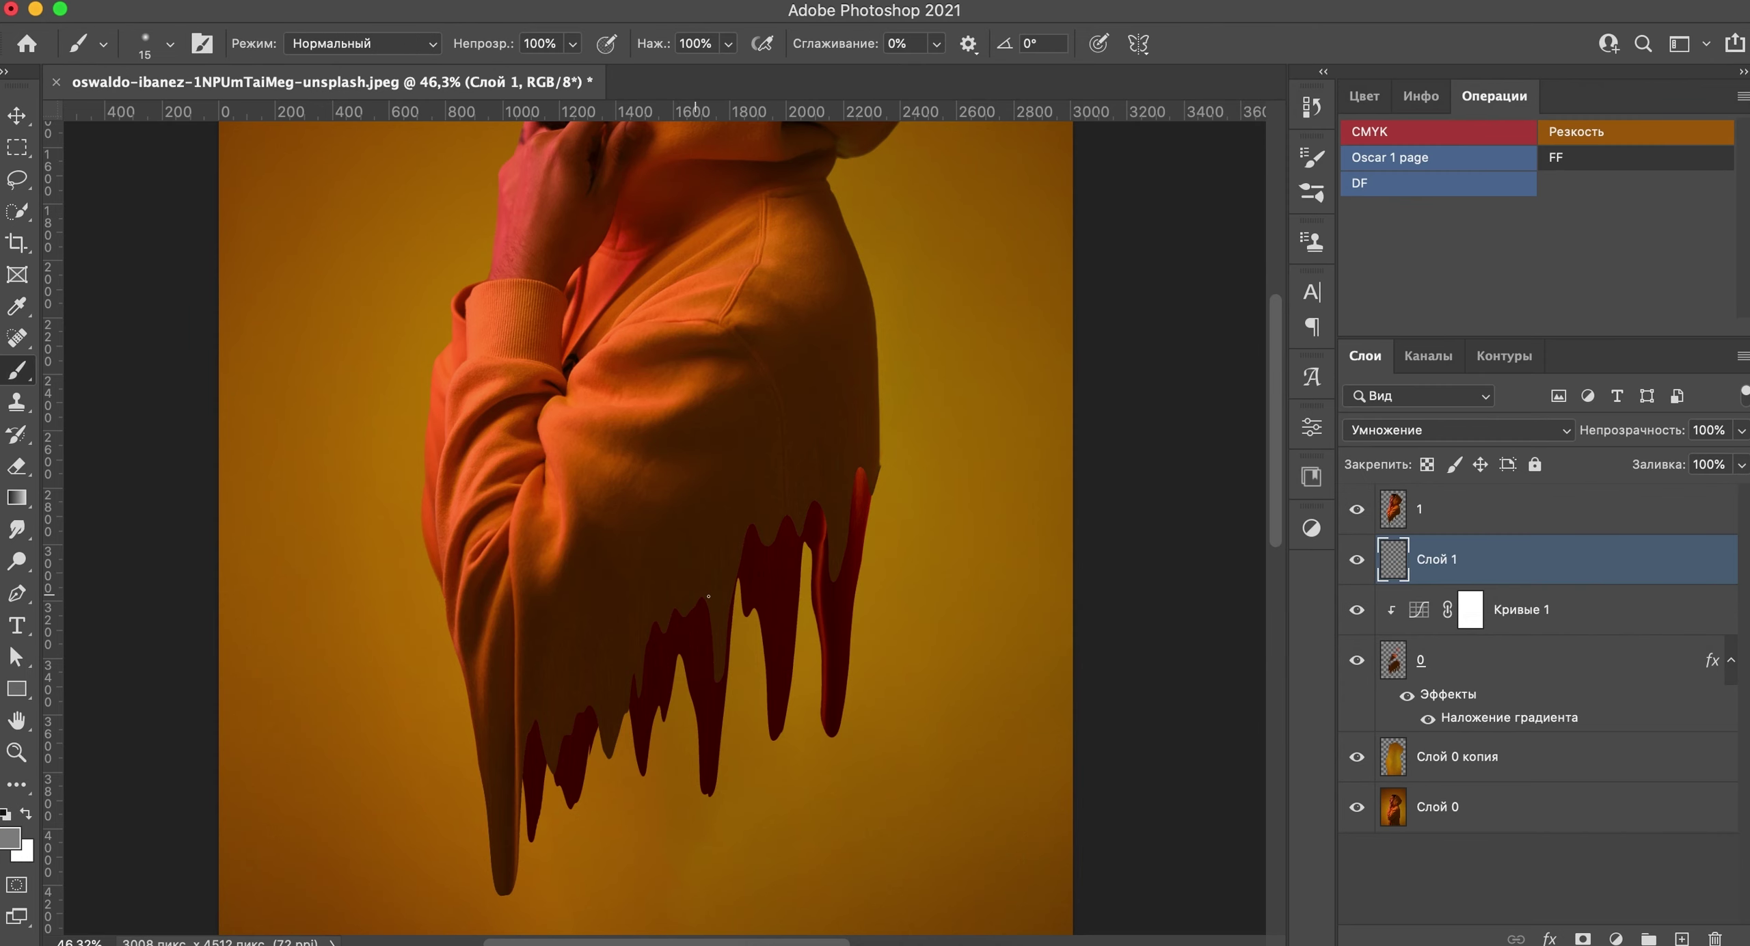
scroll(666, 489, up, 4)
right_click(893, 523)
drag(917, 592, 942, 591)
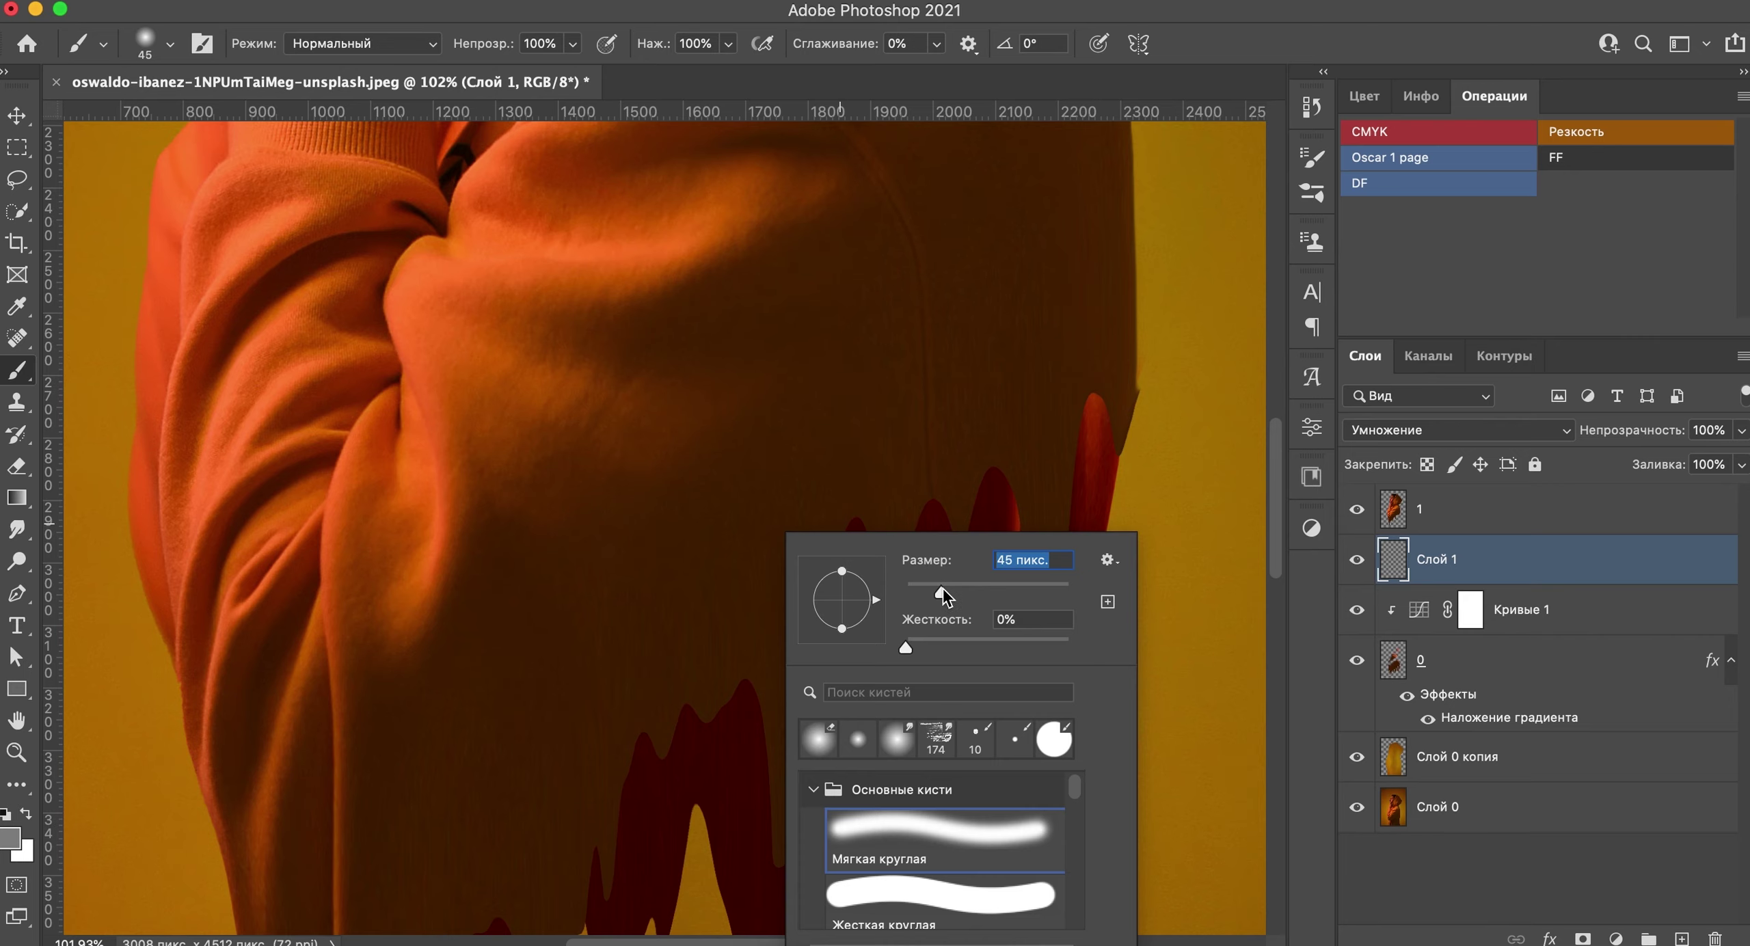
click(1112, 429)
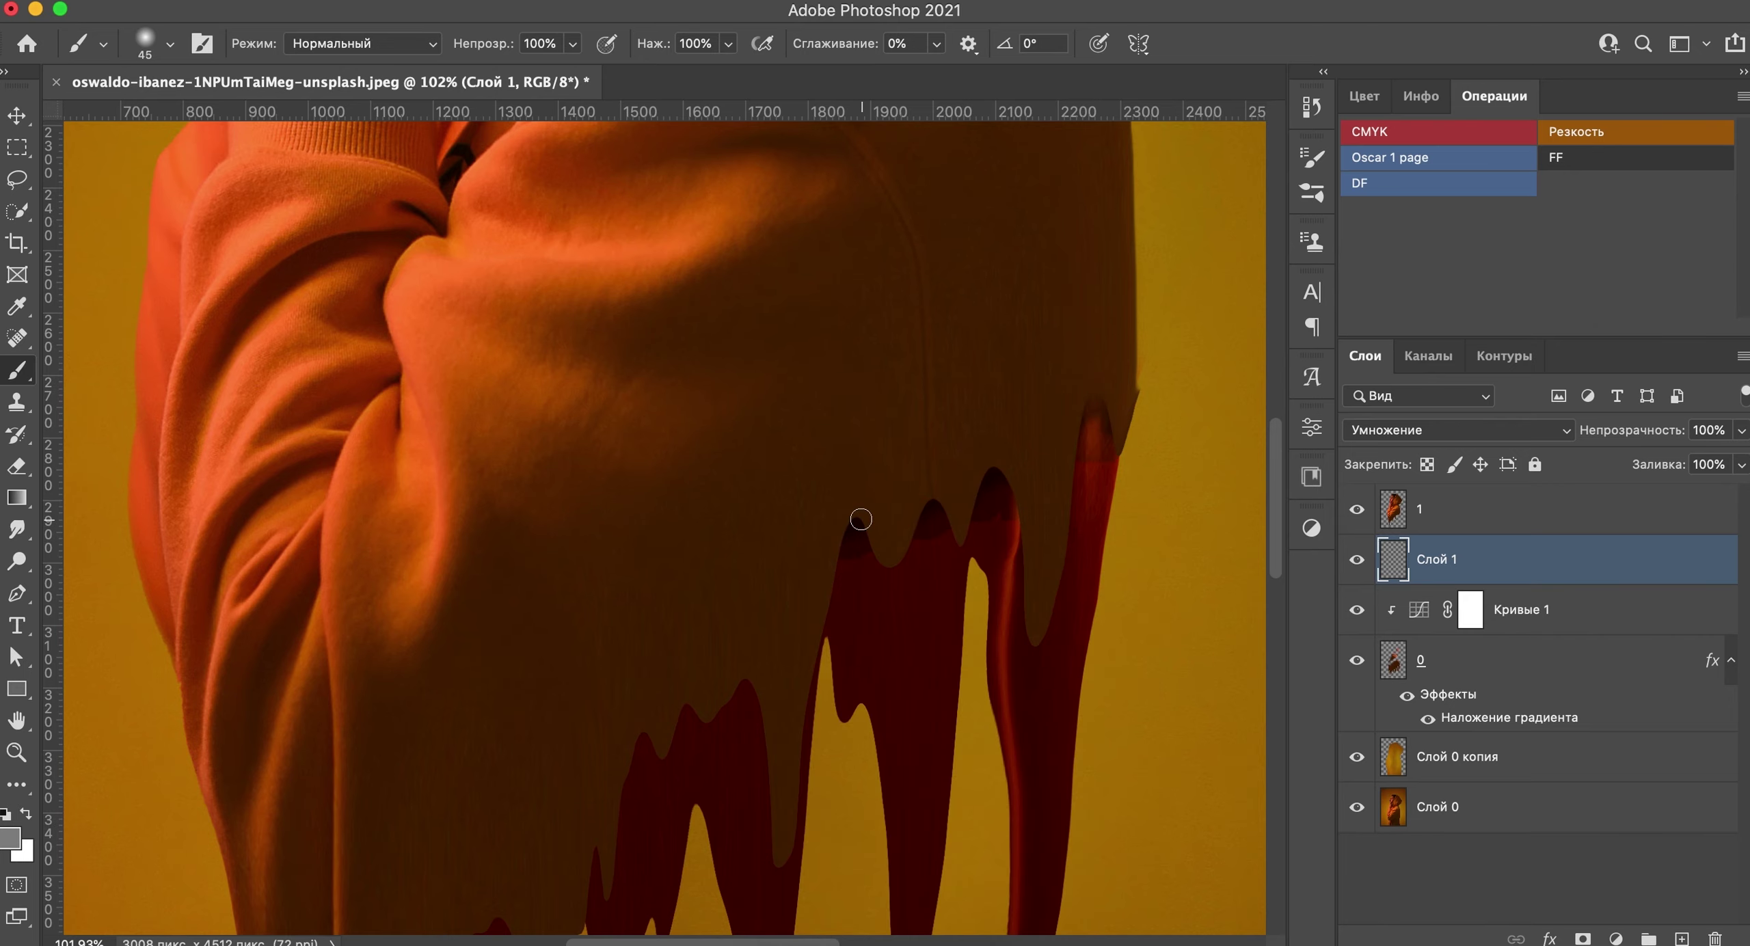
scroll(561, 779, down, 2)
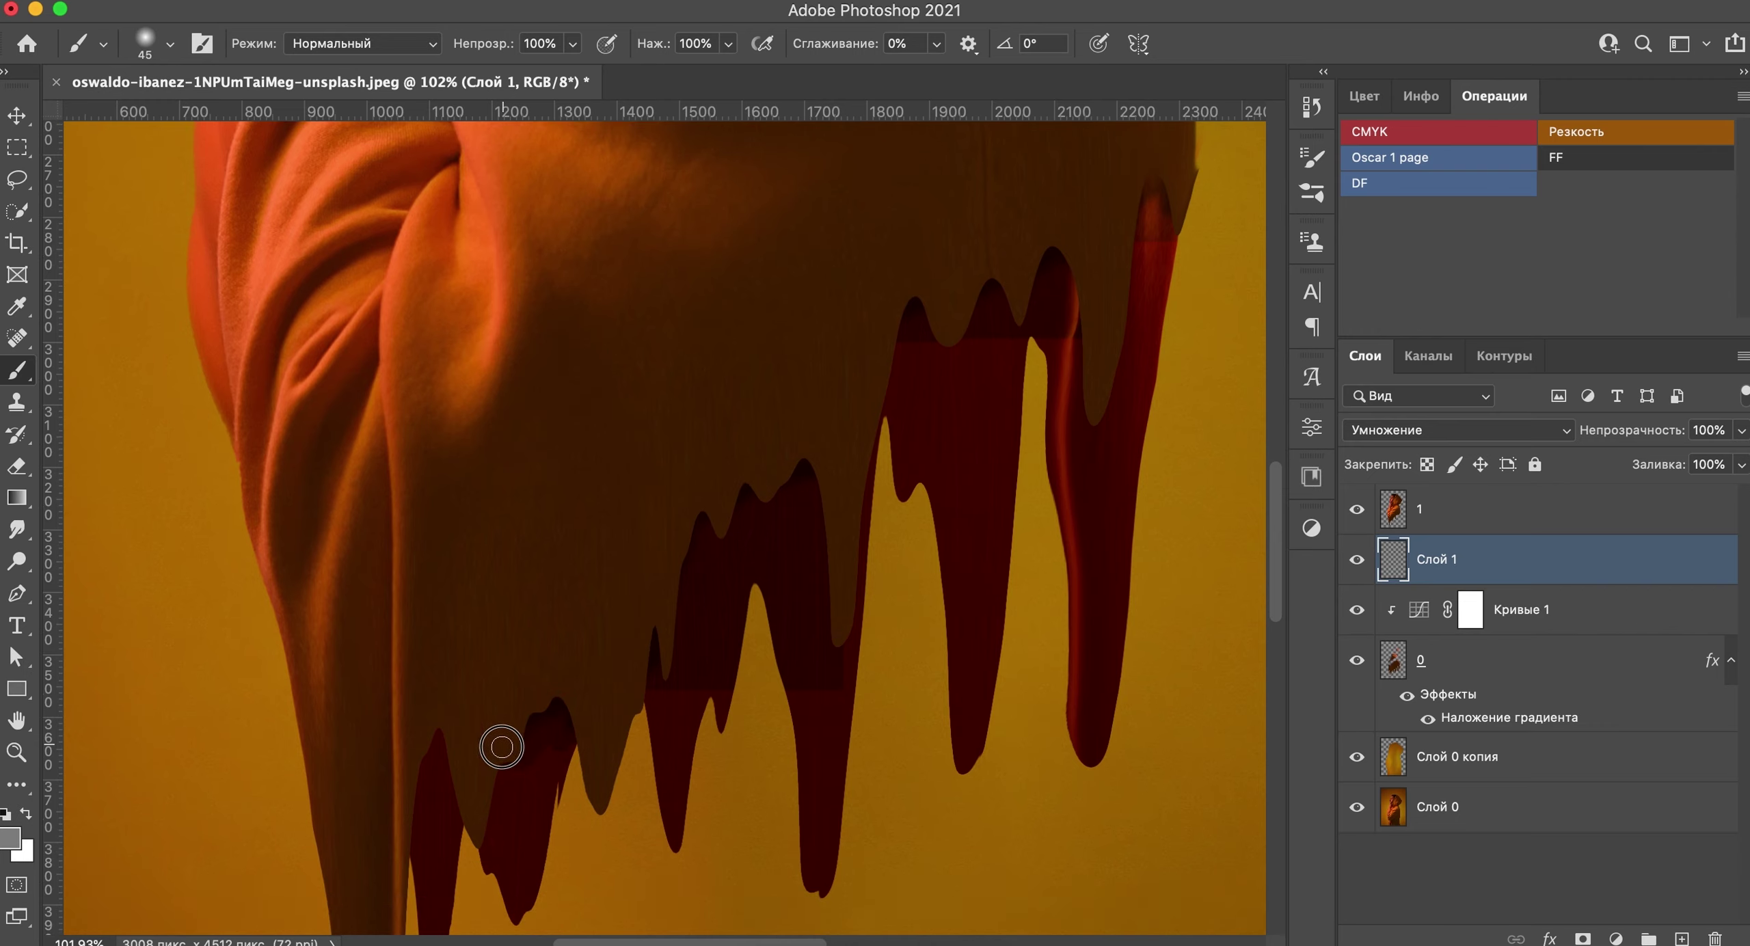
scroll(437, 793, down, 2)
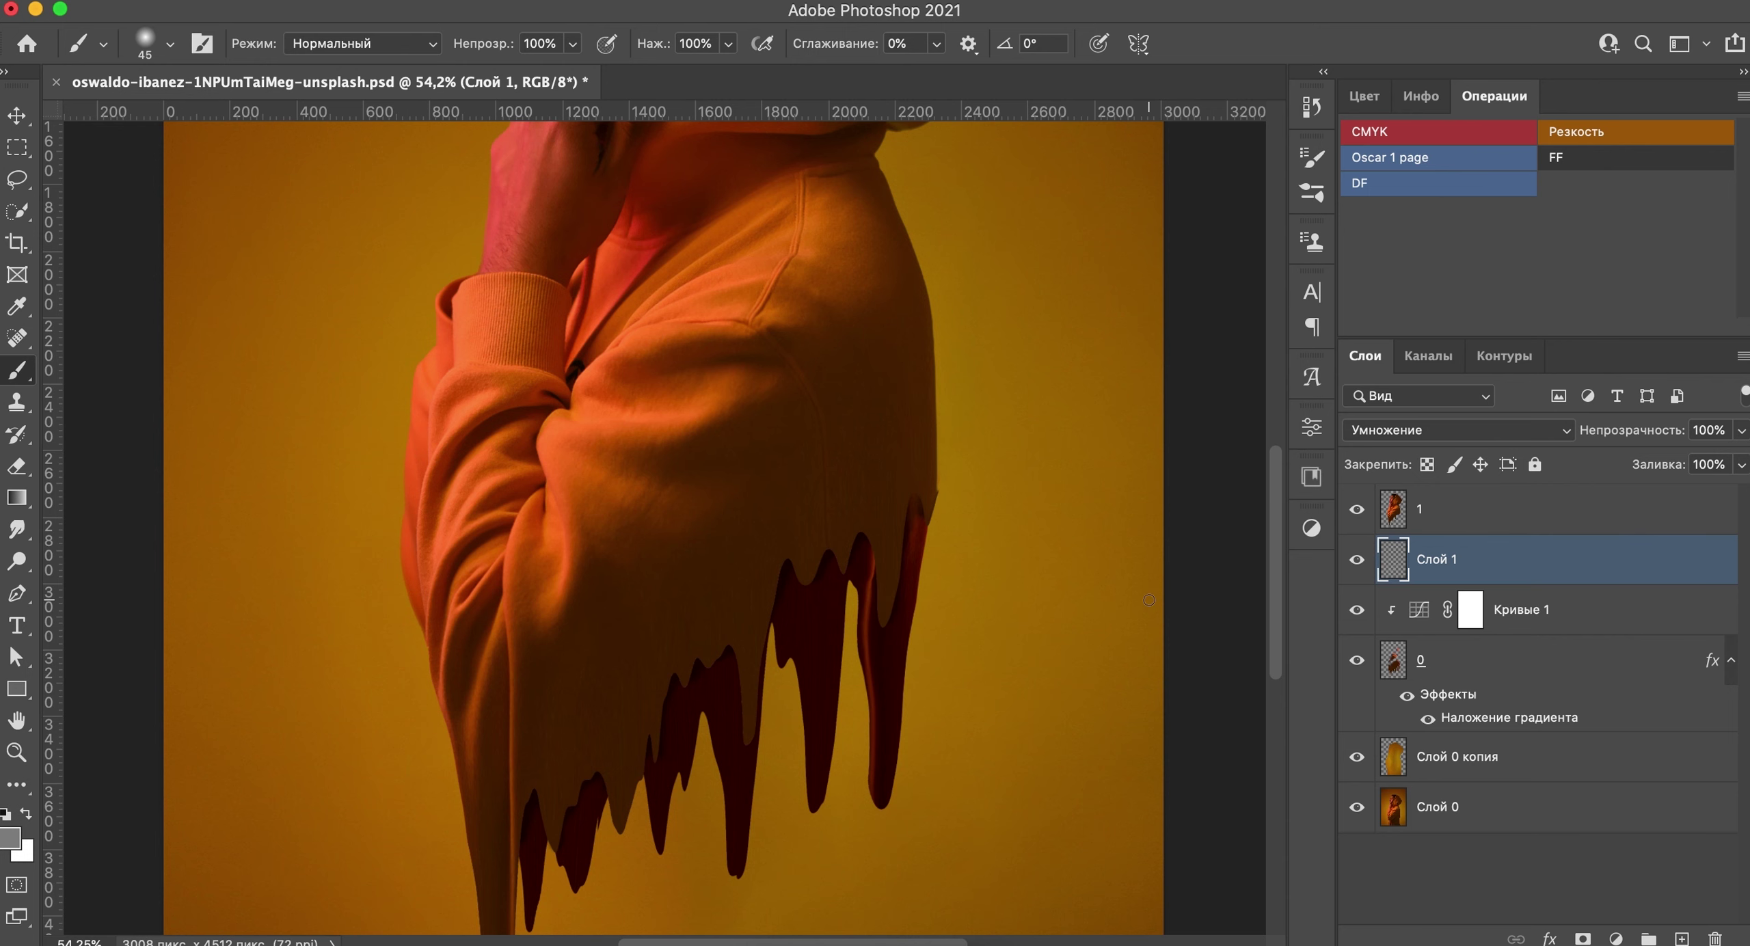
click(1477, 670)
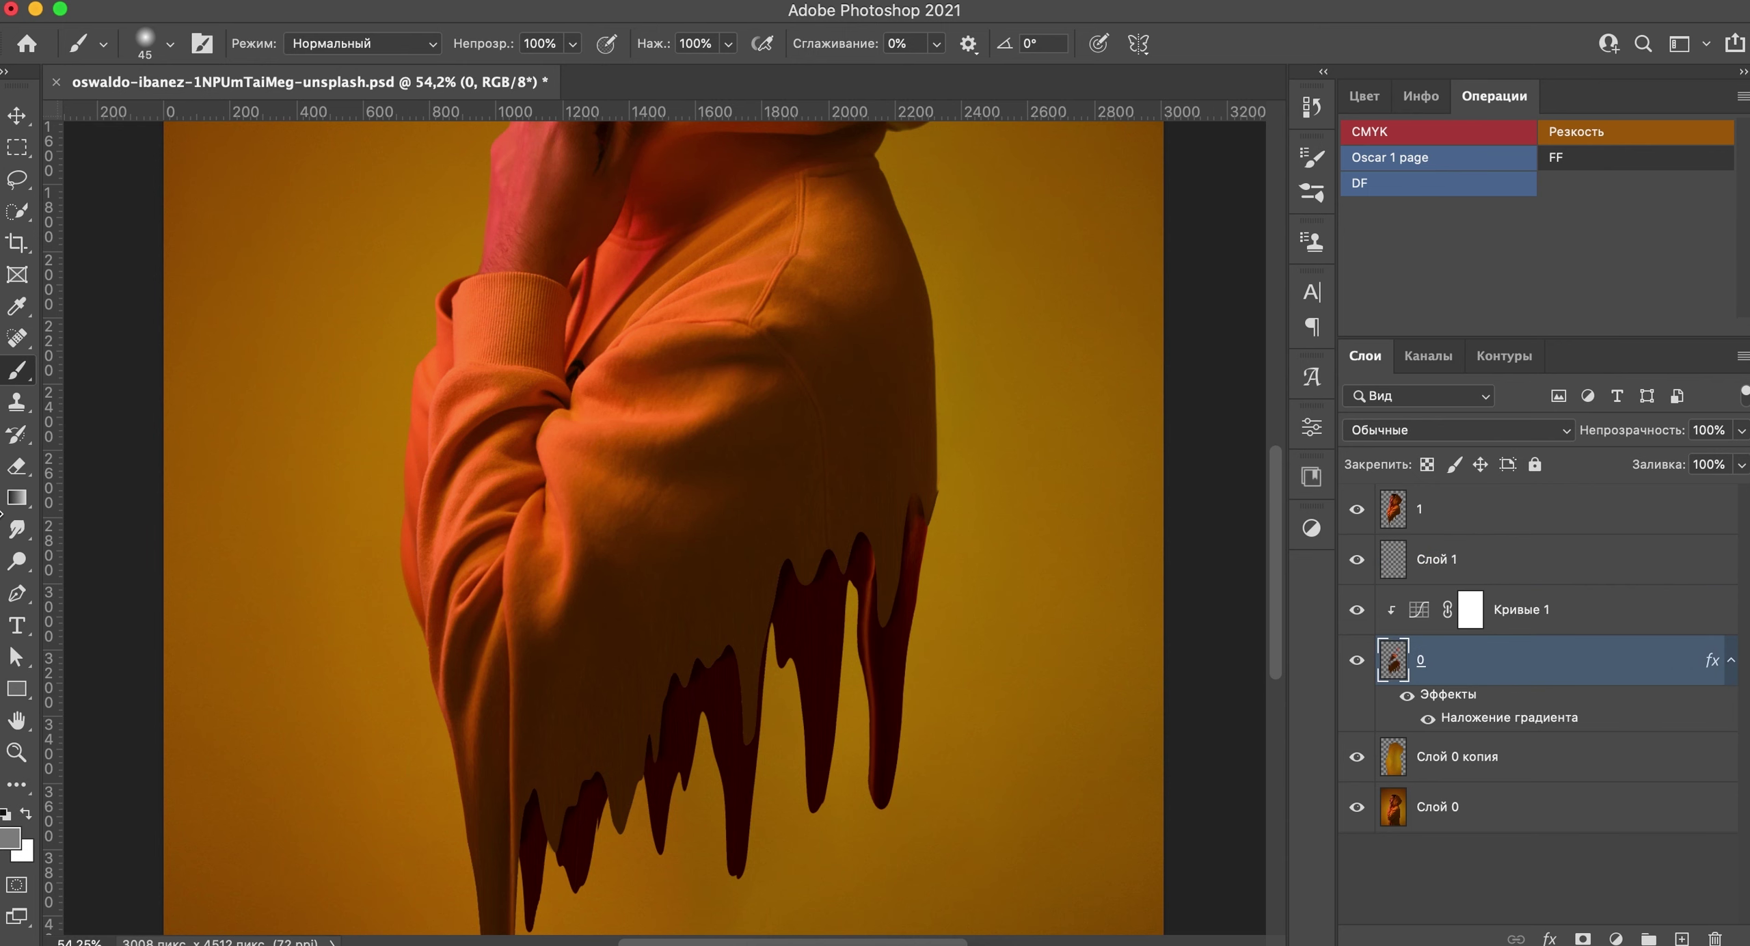
Step: Switch to the Smudge tool, zoom in on the right drip, and shrink the brush
key(r)
scroll(957, 588, up, 2)
scroll(1025, 588, up, 3)
scroll(1100, 588, up, 3)
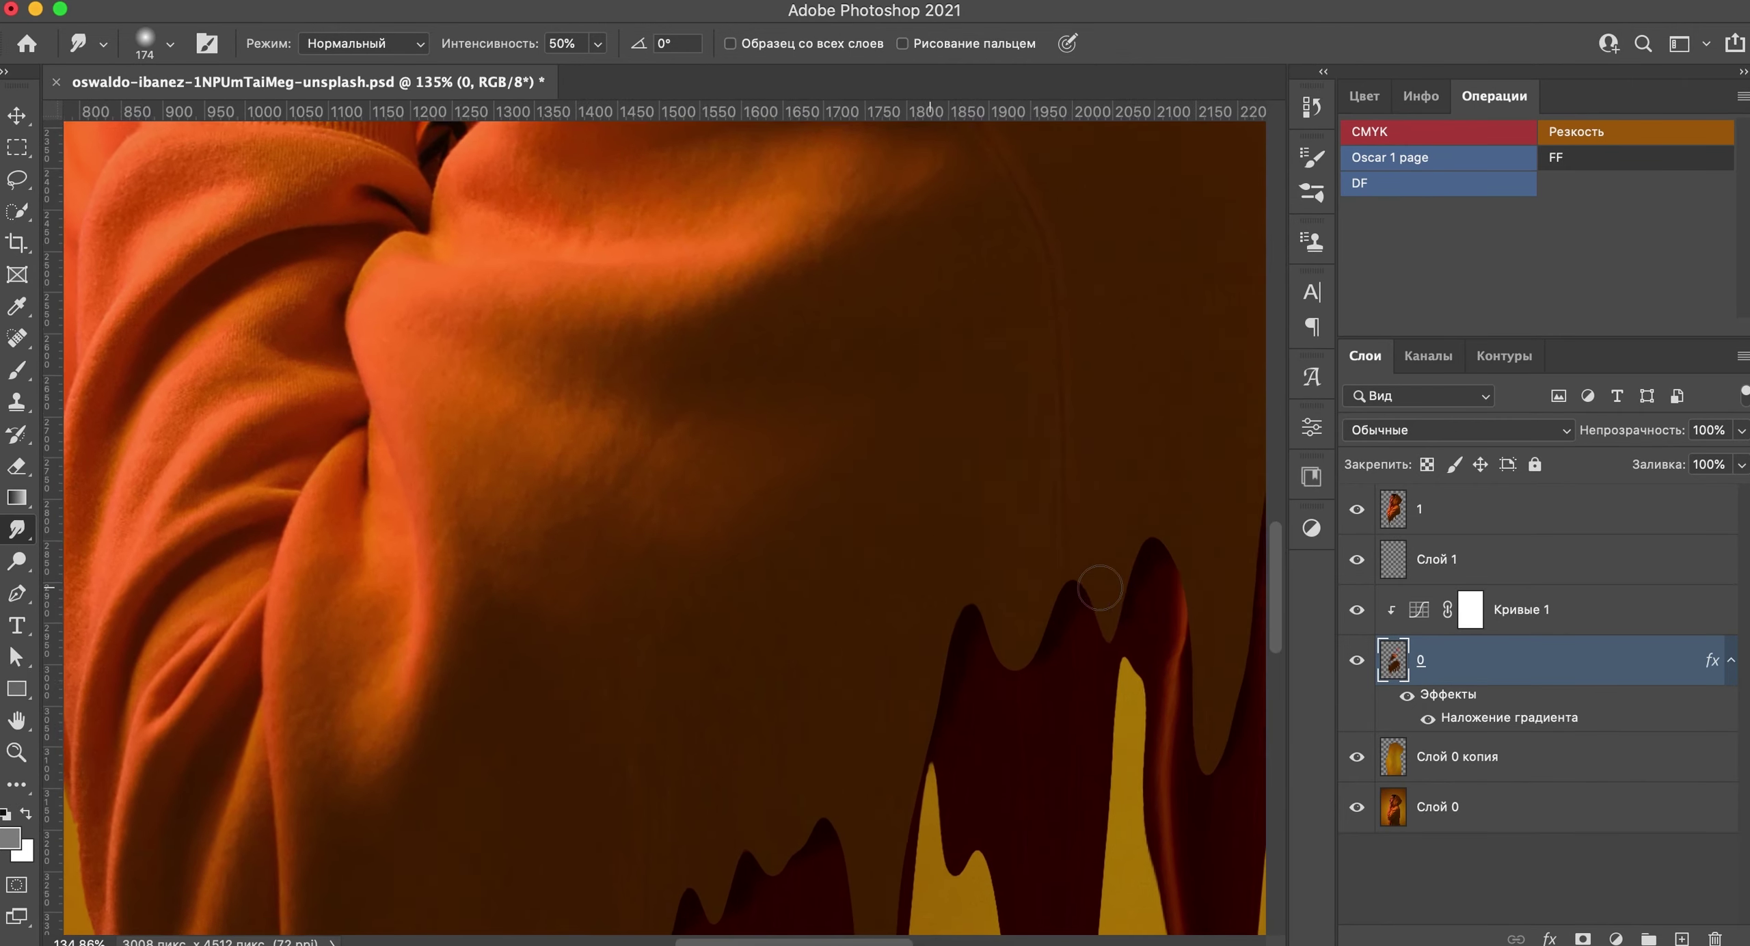
scroll(1100, 588, up, 2)
scroll(1100, 588, up, 2)
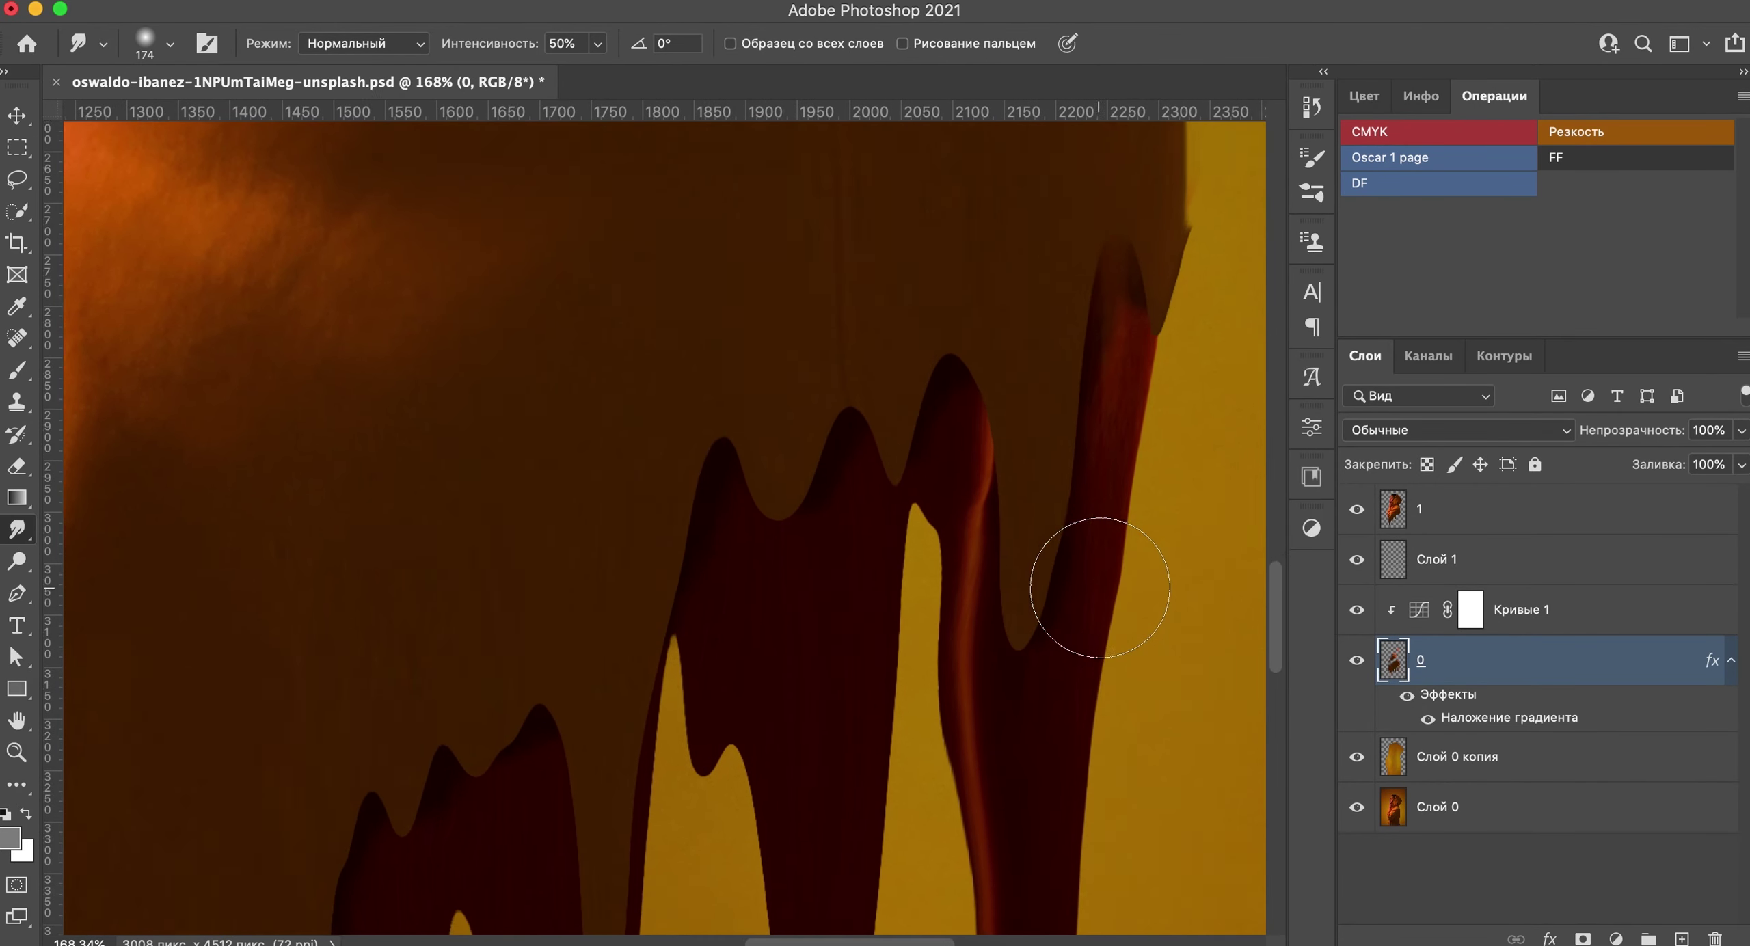
scroll(1100, 588, down, 2)
scroll(1100, 588, right, 2)
key(bracketleft)
key(bracketleft)
key(bracketleft)
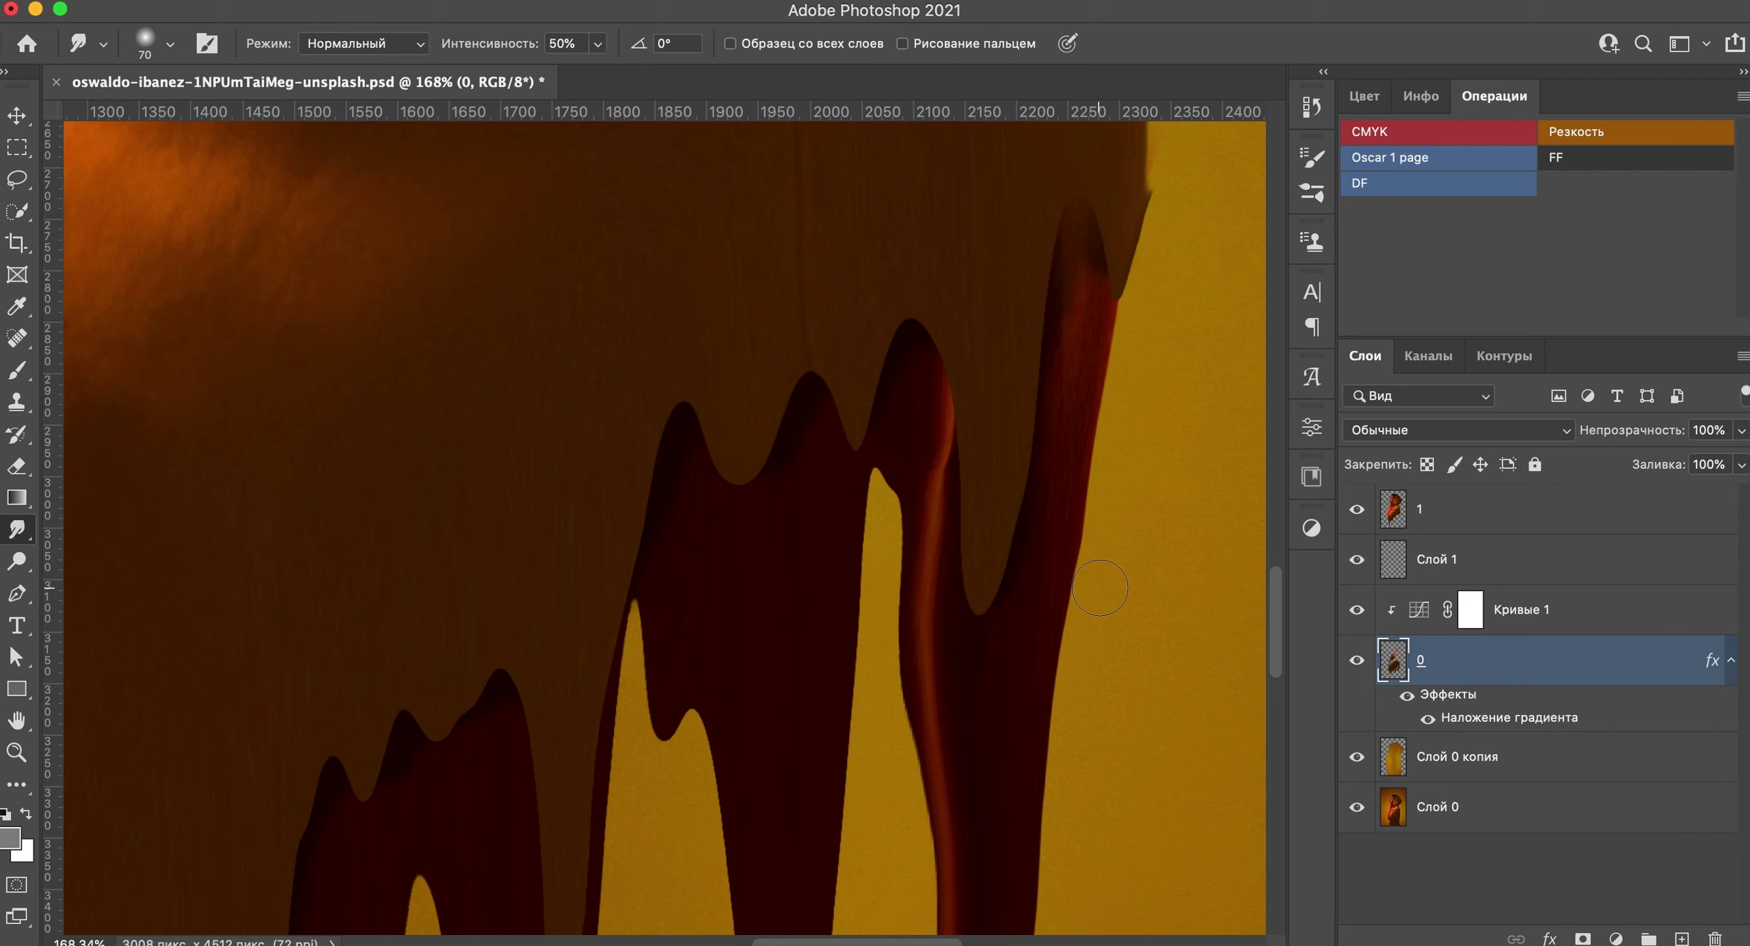
Step: Smudge the red highlight along the right drip so it blends smoothly
mouse_move(1051, 444)
mouse_down()
mouse_move(1079, 320)
mouse_move(1071, 418)
mouse_up()
scroll(957, 793, down, 3)
scroll(966, 794, down, 3)
scroll(966, 794, left, 2)
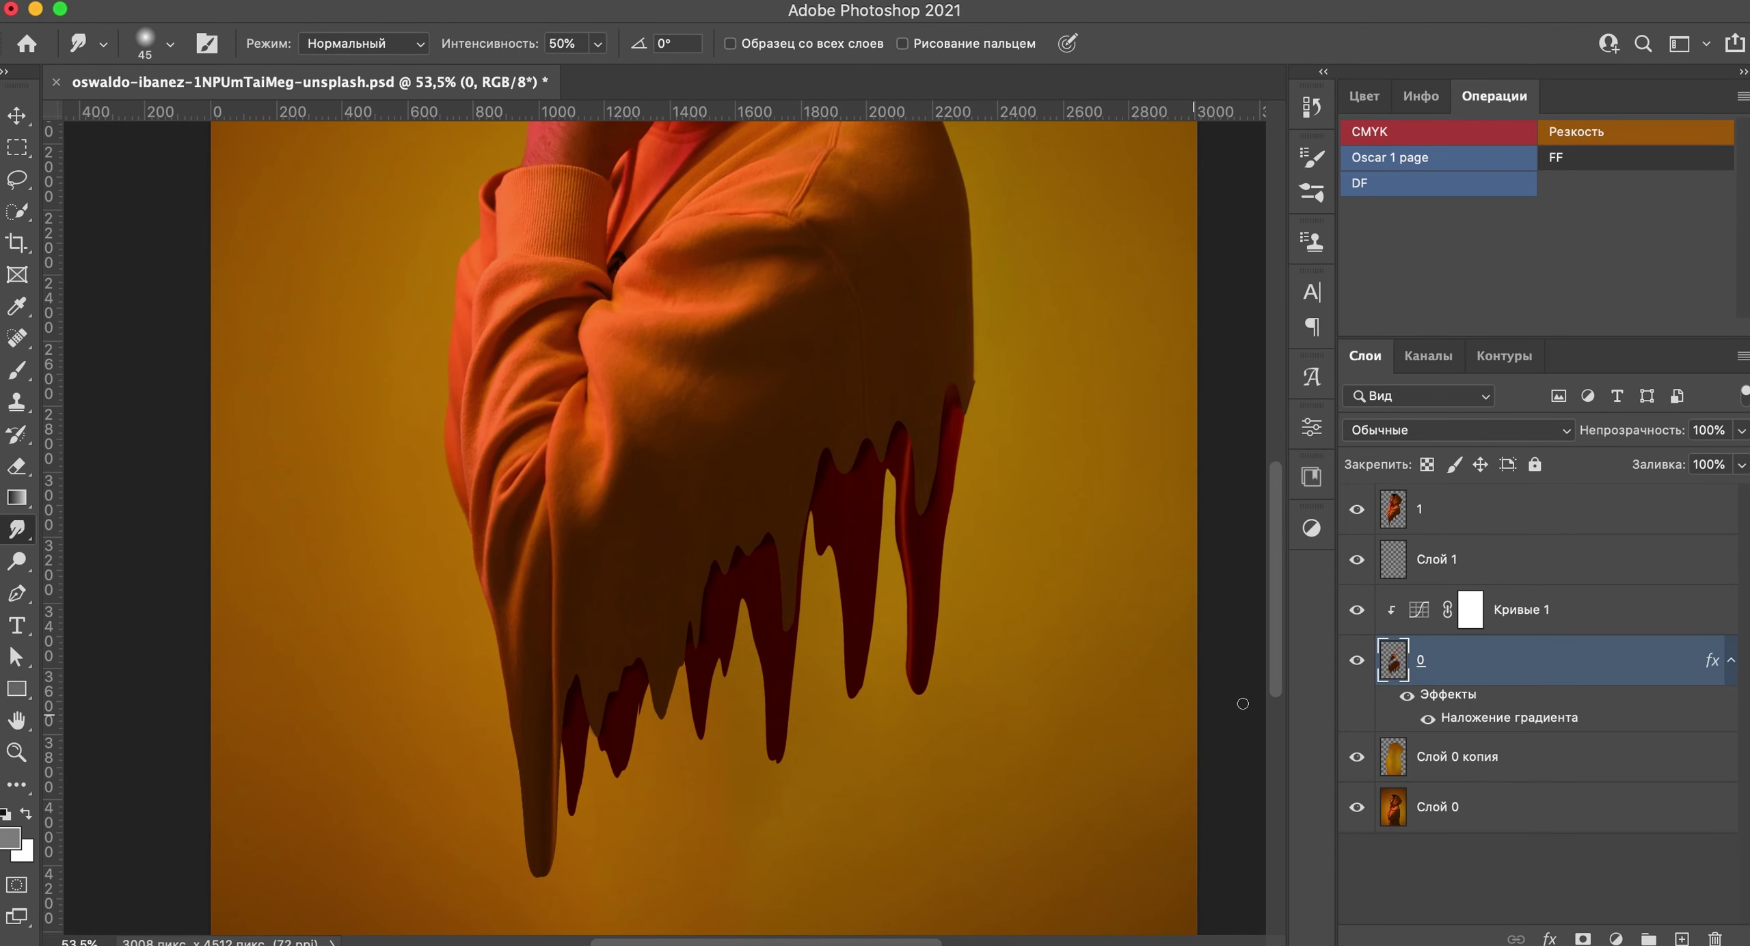
click(1523, 528)
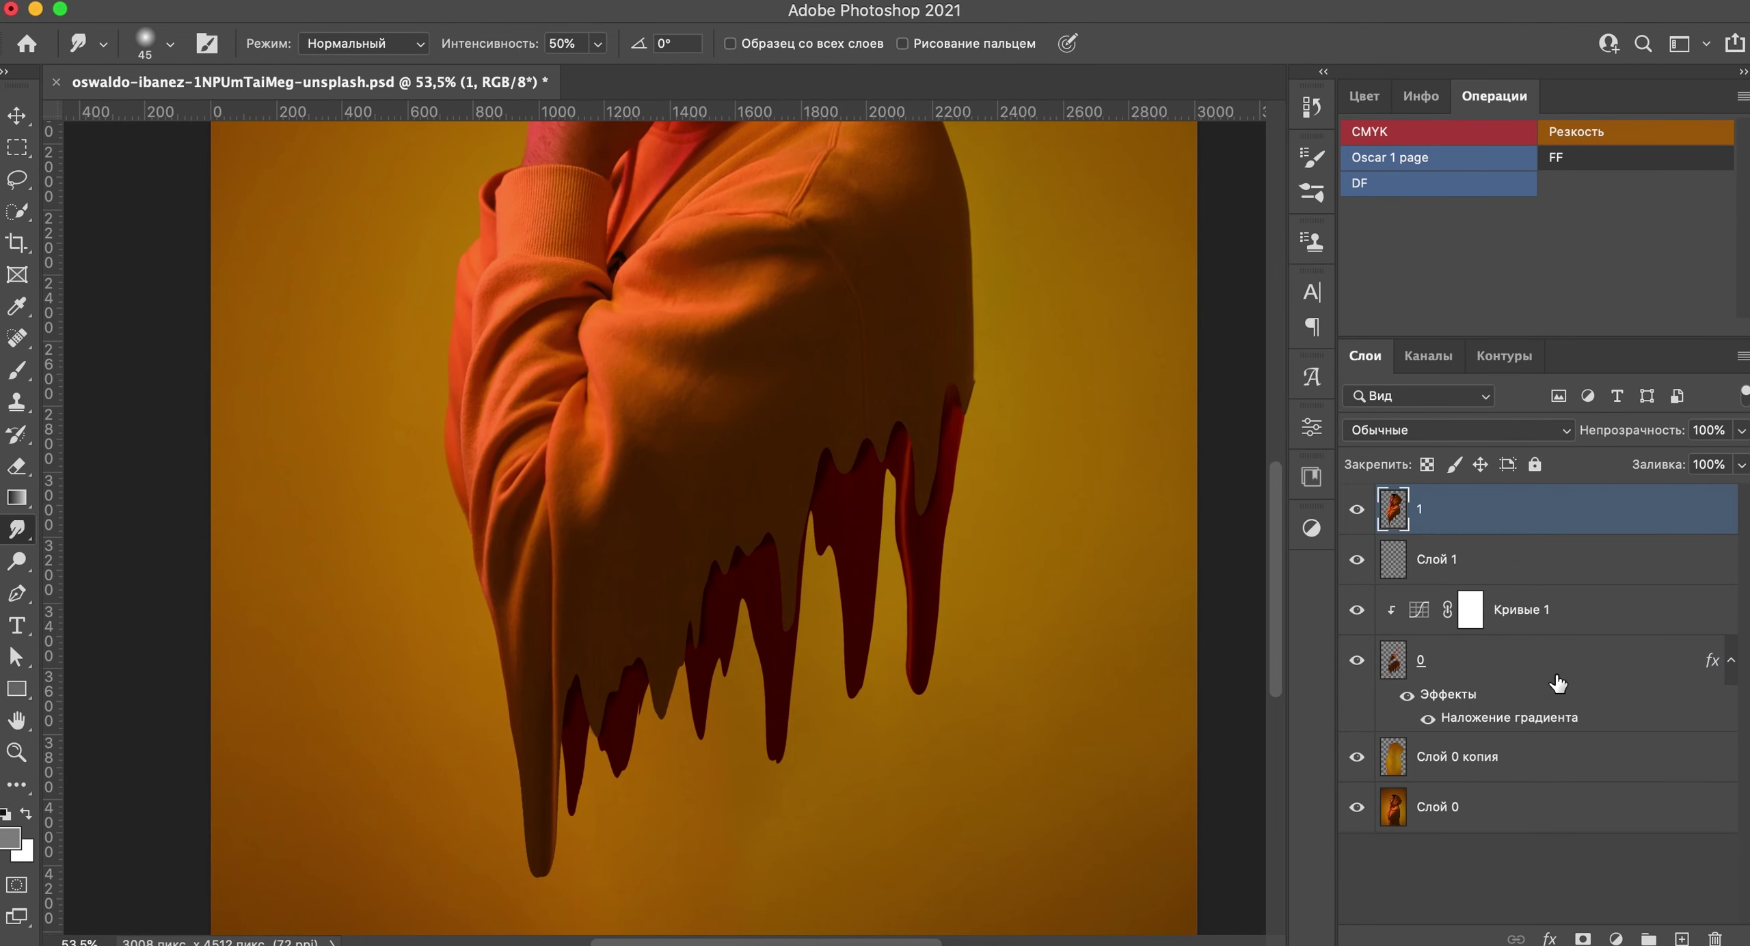
Step: Add a new layer clipped to layer 1 and set its blend mode to Screen
click(1682, 939)
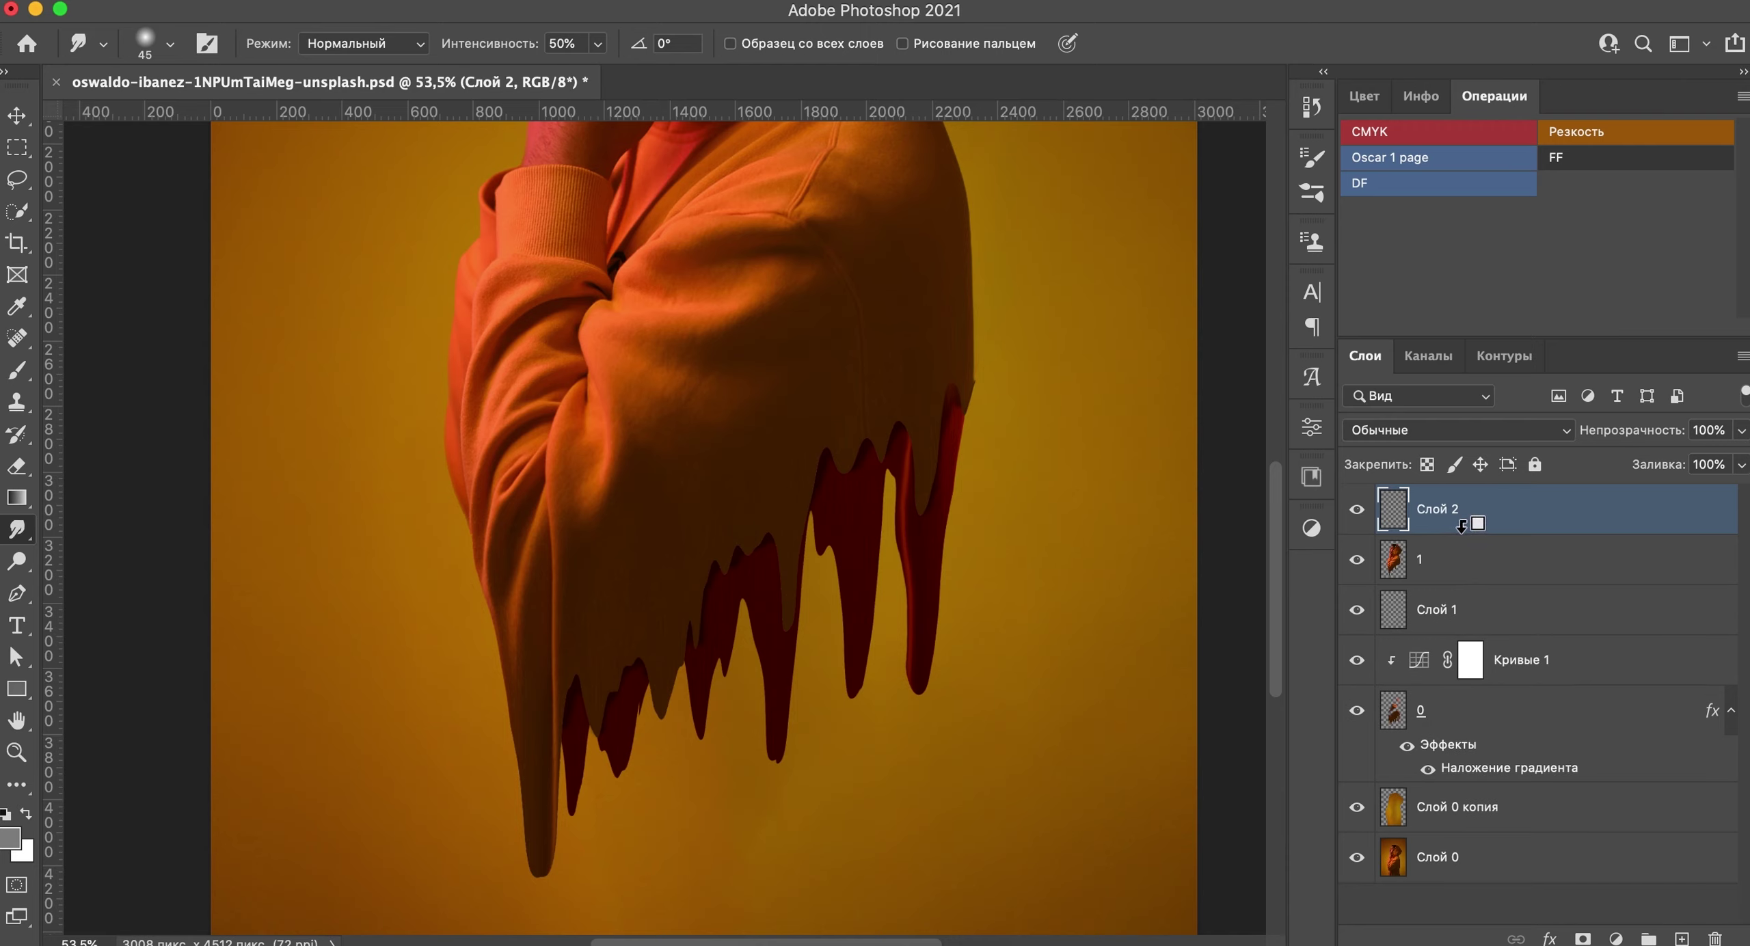
alt+click(1461, 525)
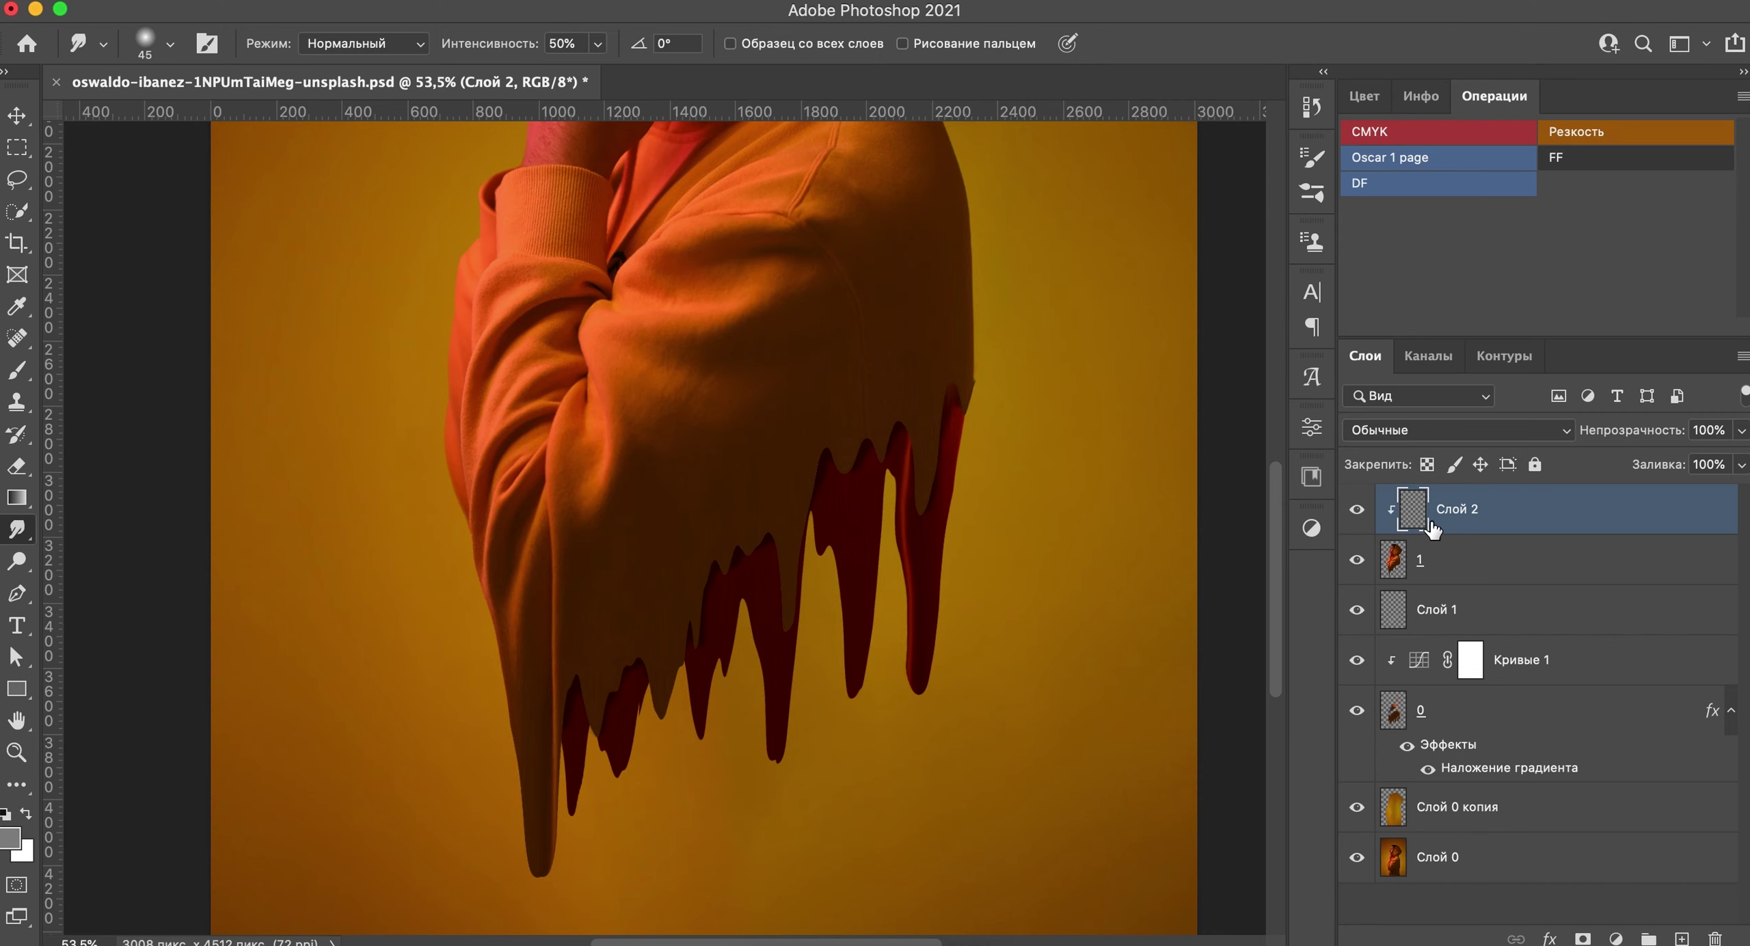
click(1461, 431)
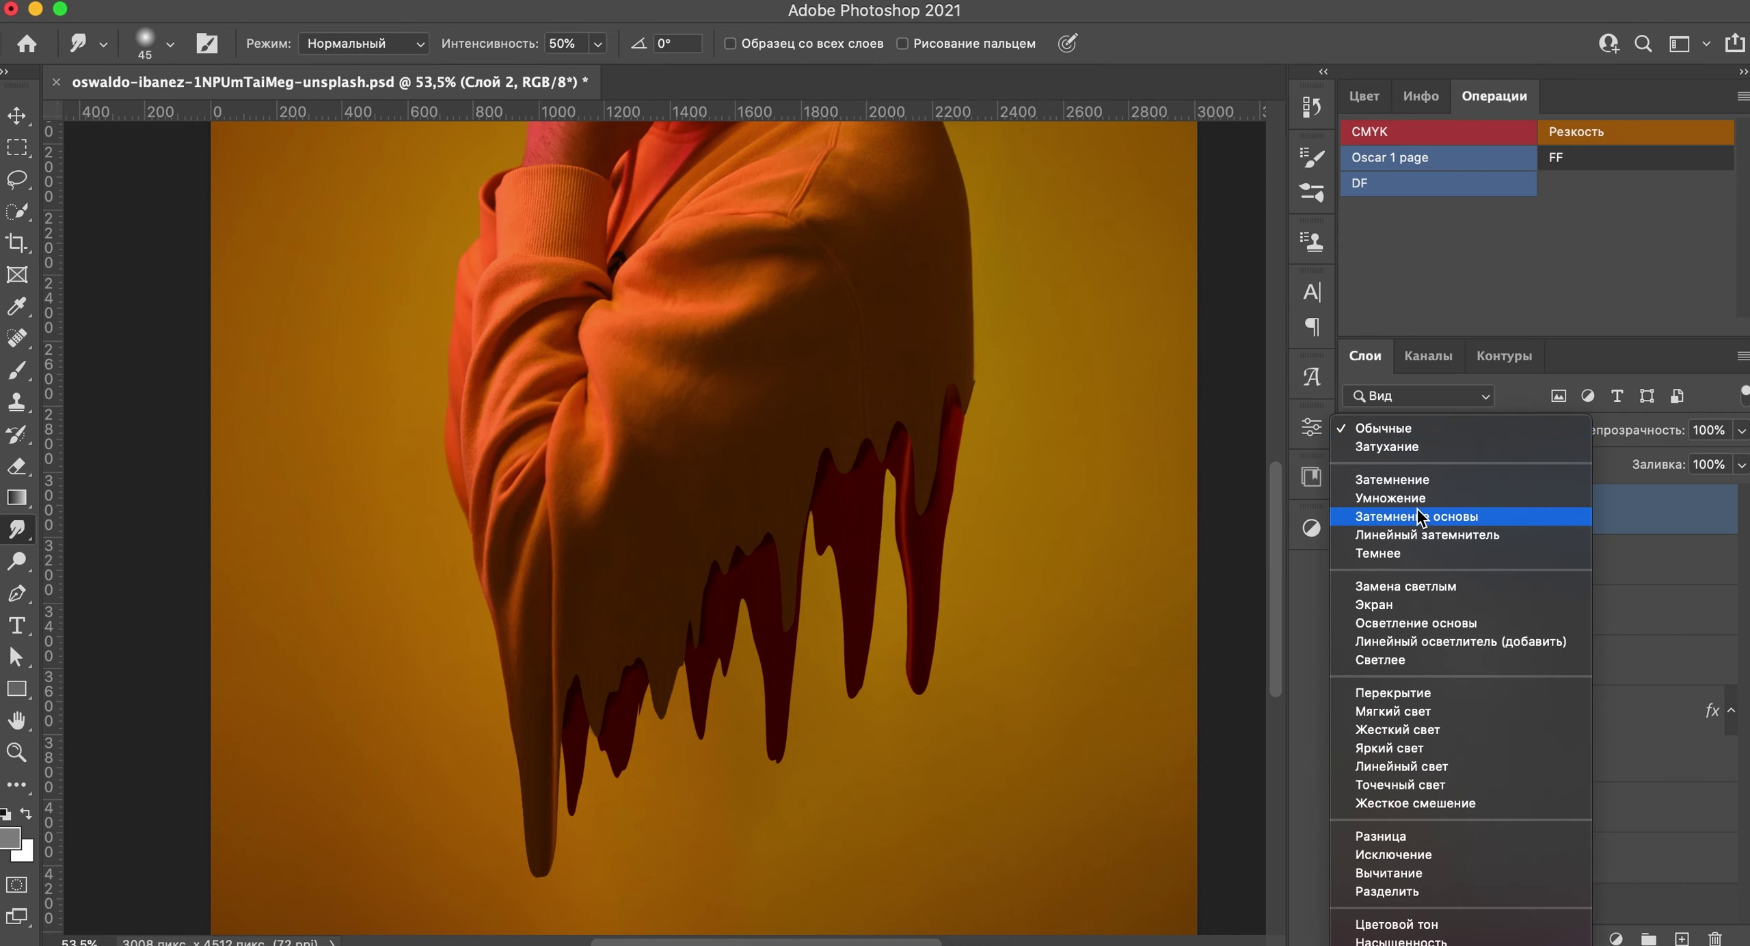
click(1374, 605)
Step: Set the foreground colour to a bright orange (ff892a) sampled from the hoodie
click(10, 837)
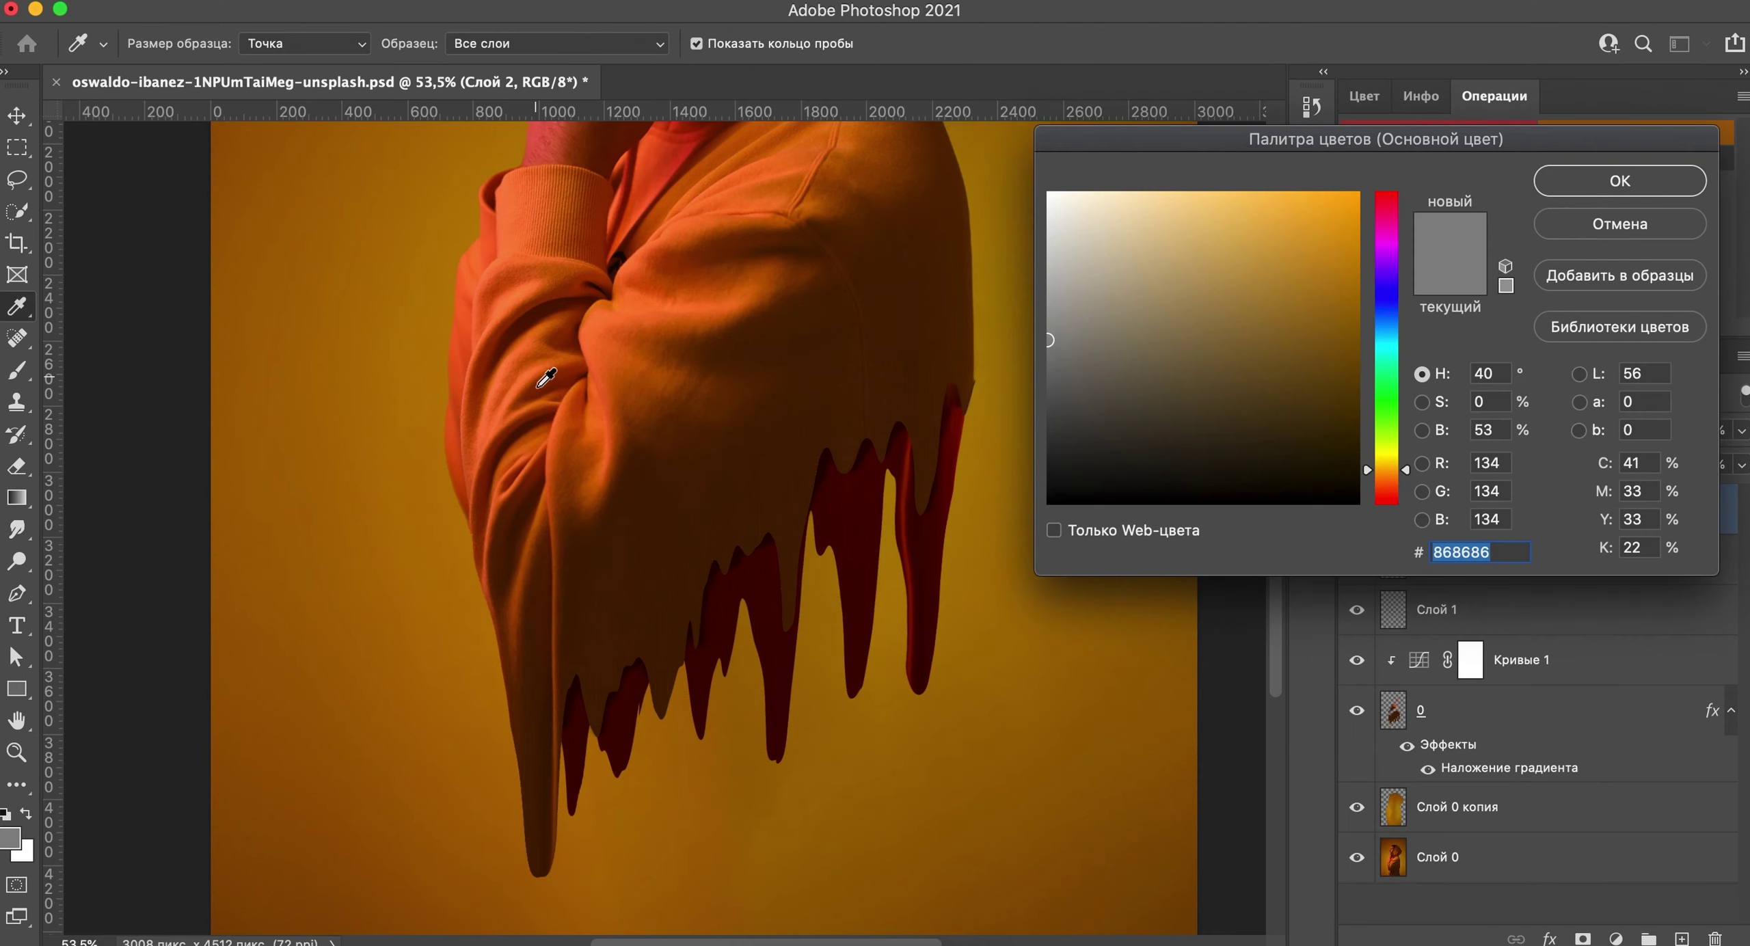
click(593, 420)
drag(1283, 259, 1307, 177)
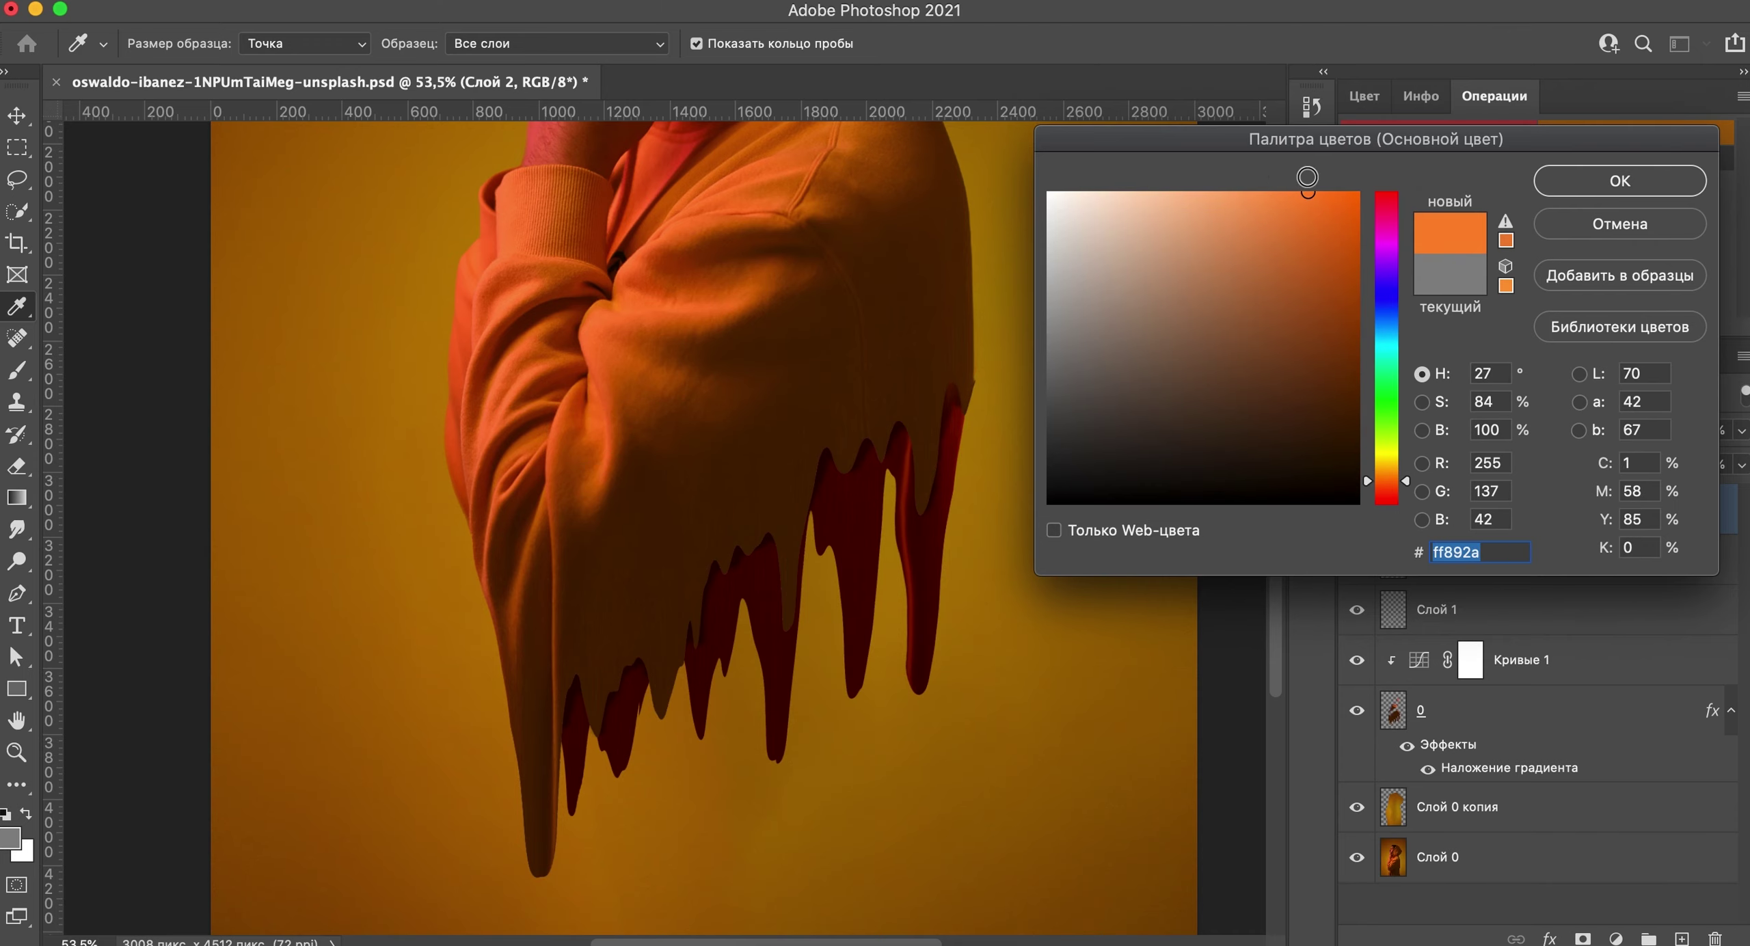
click(1558, 182)
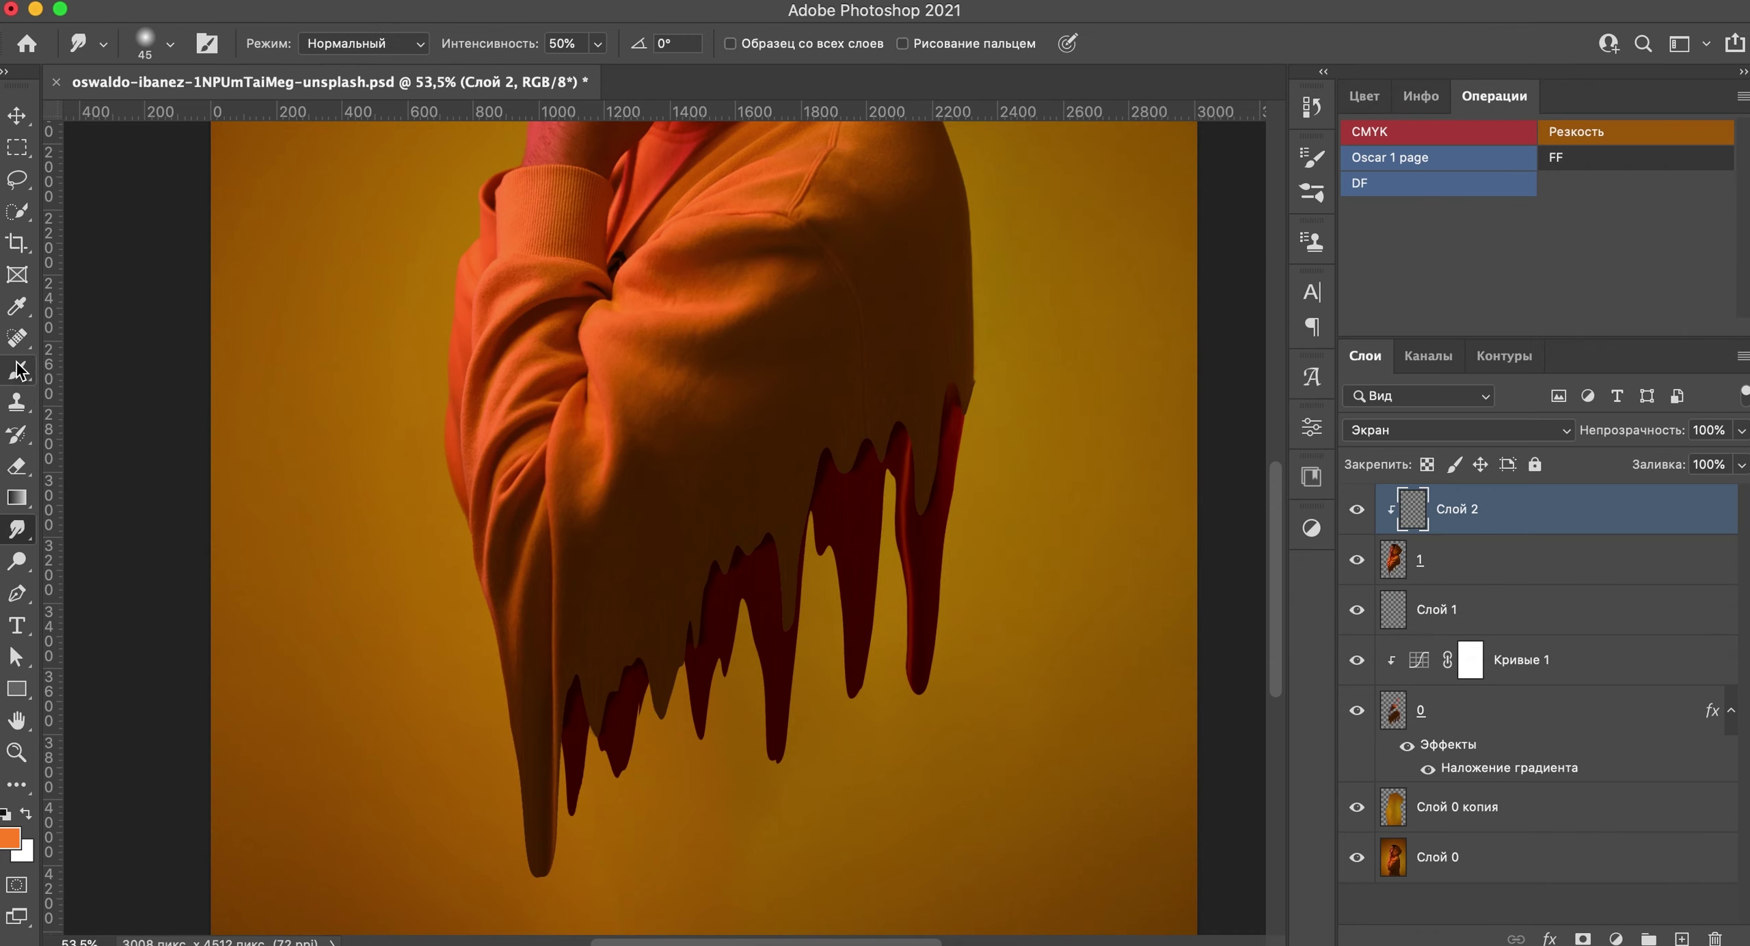
Step: Paint orange glow along the left and middle drip edges down to the tips
scroll(505, 675, up, 2)
scroll(506, 674, up, 2)
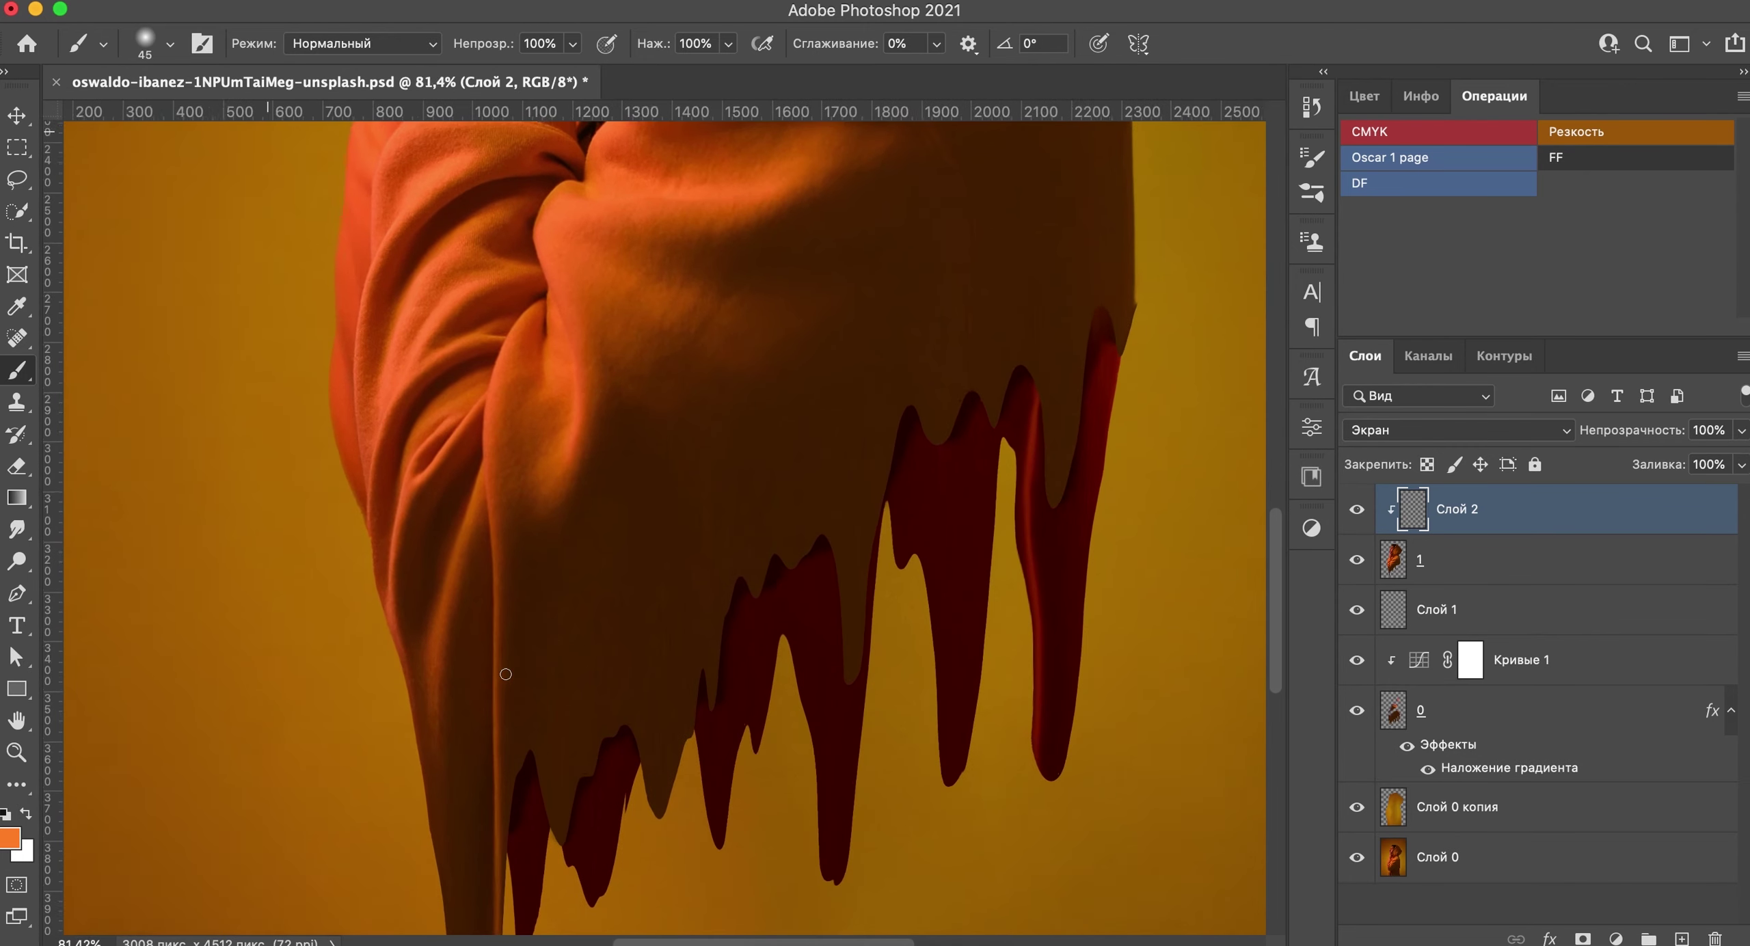
scroll(505, 675, up, 2)
scroll(506, 674, up, 2)
scroll(506, 674, down, 5)
scroll(506, 674, down, 2)
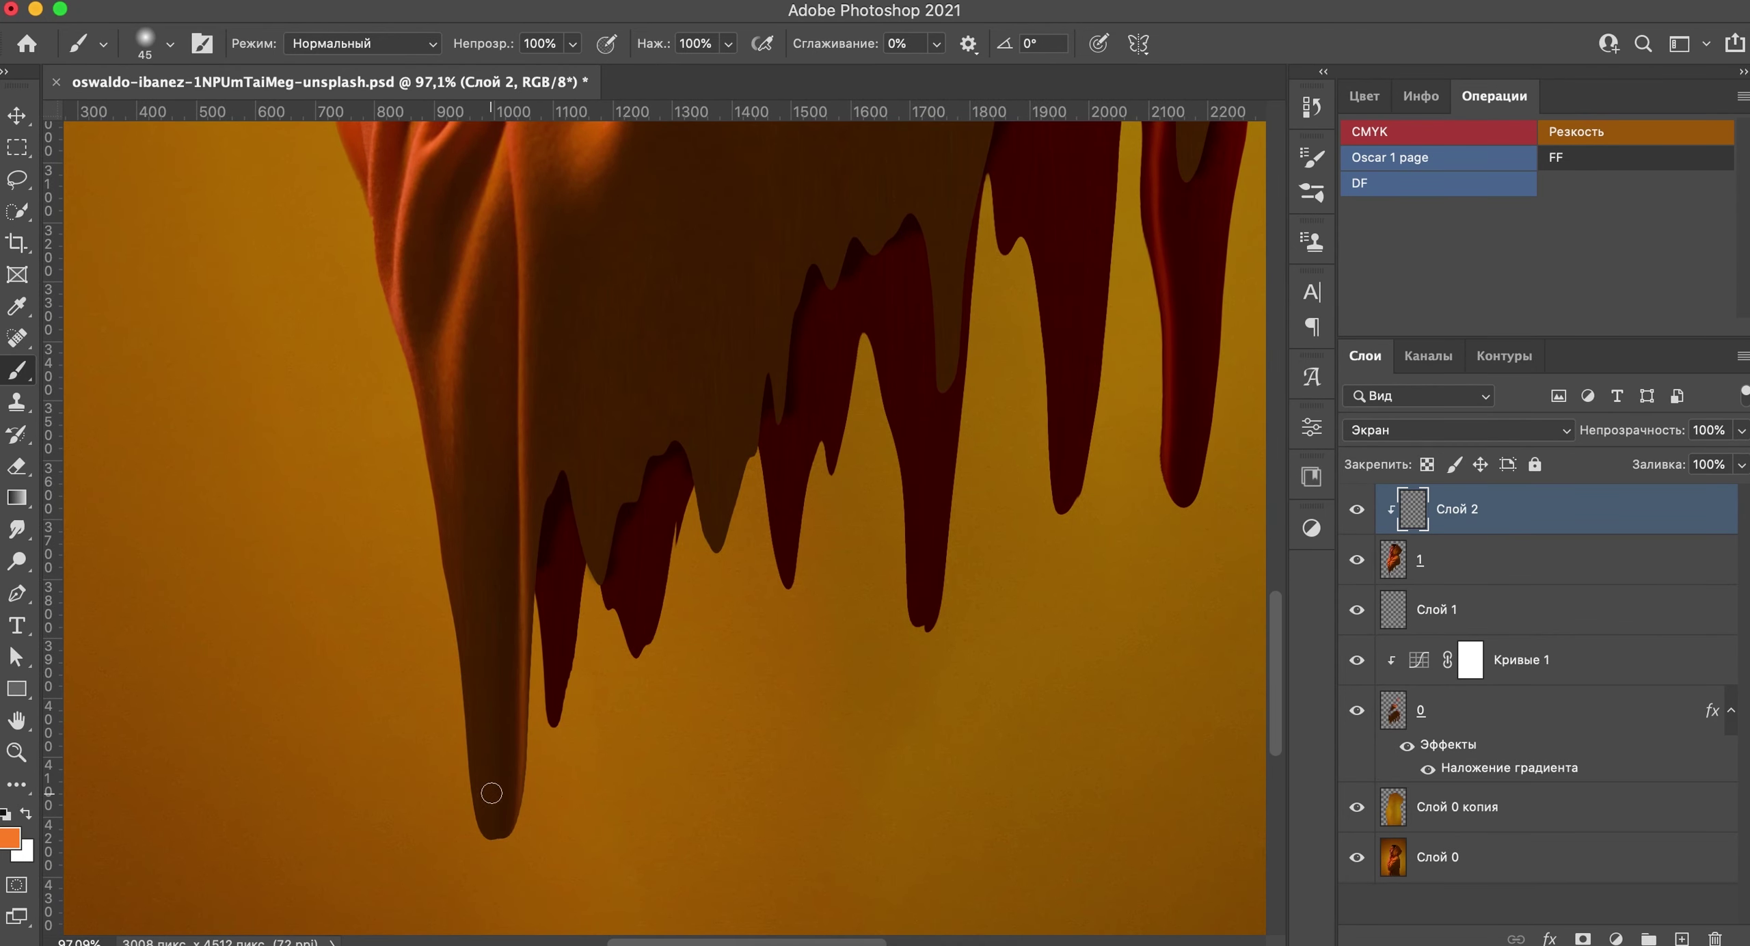
drag(498, 829, 519, 714)
key(ctrl+z)
mouse_move(422, 467)
mouse_down()
mouse_move(430, 594)
mouse_move(431, 547)
mouse_up()
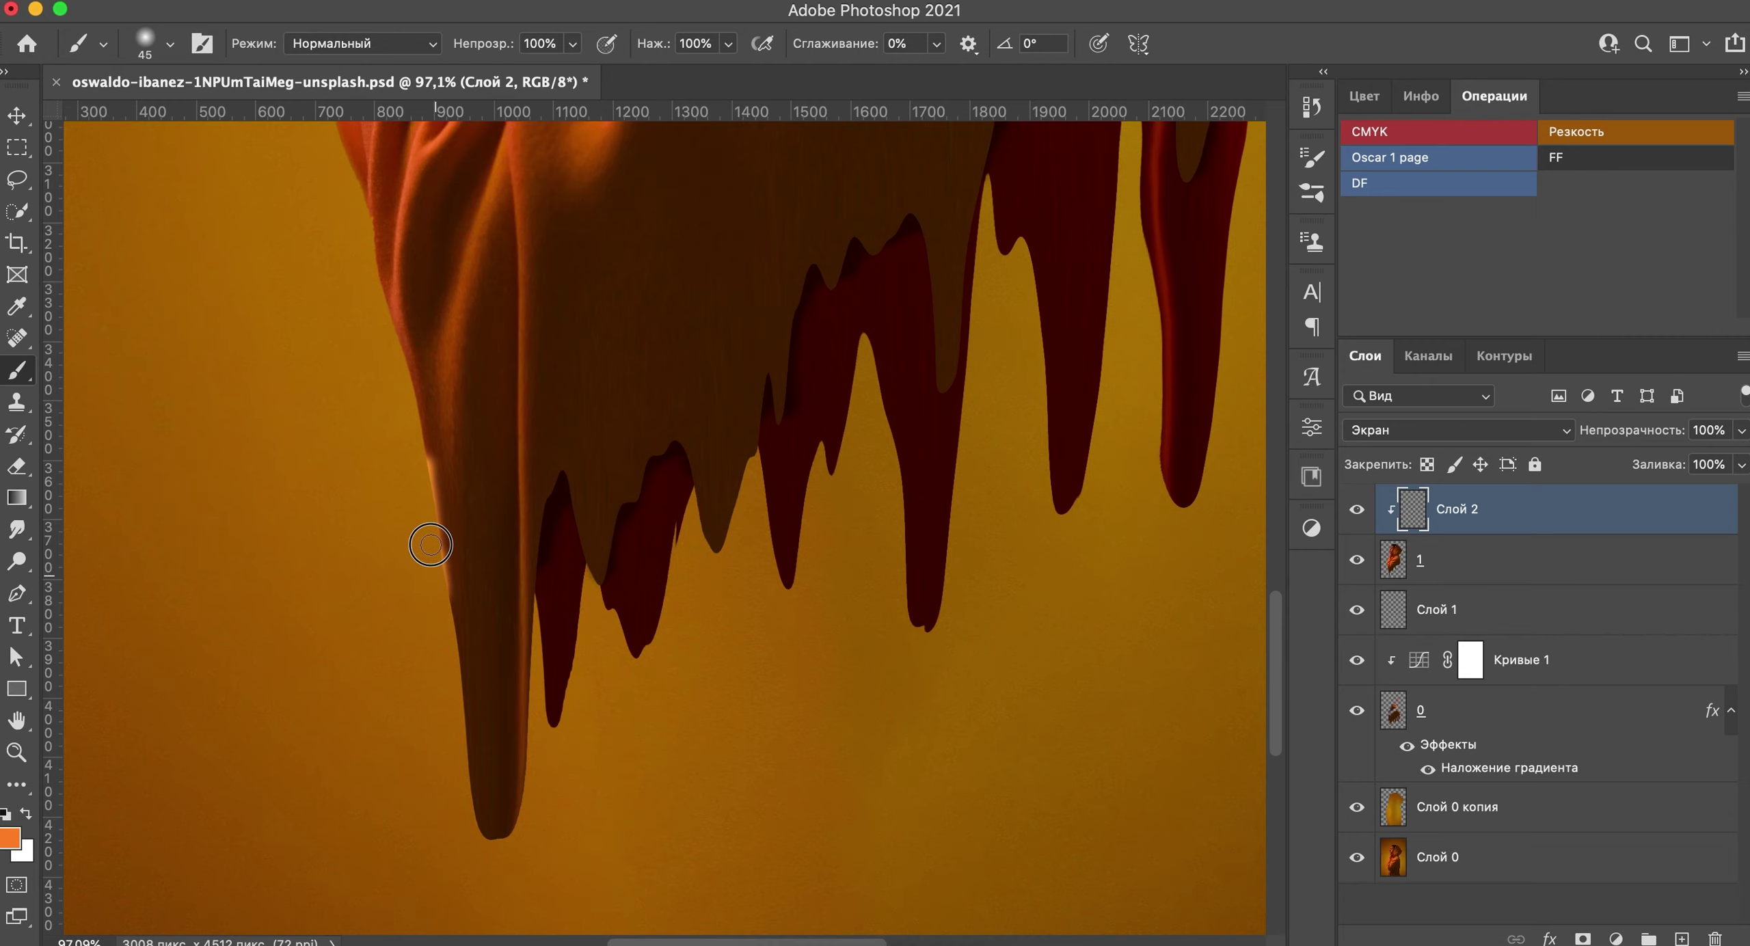
mouse_move(422, 485)
mouse_down()
mouse_move(449, 685)
mouse_move(446, 572)
mouse_up()
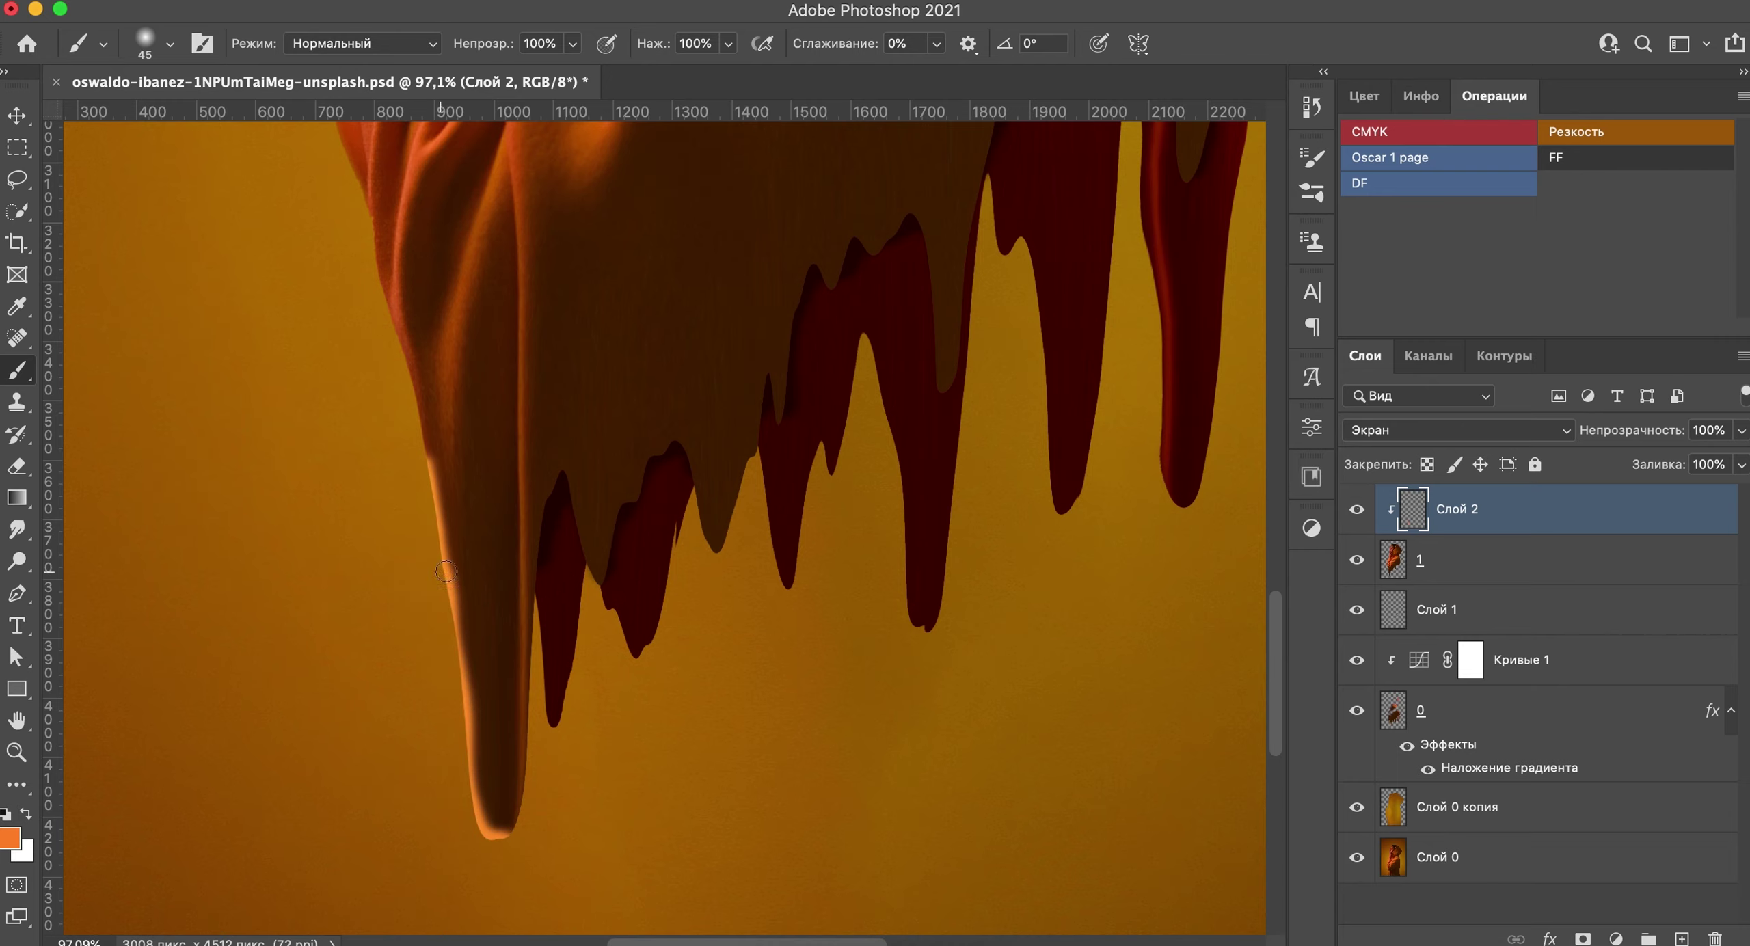
drag(562, 472, 601, 581)
drag(680, 444, 718, 547)
Step: With a smaller brush, paint orange glow along the drip edges further right
key(bracketleft)
key(bracketleft)
drag(769, 372, 779, 421)
mouse_move(812, 265)
mouse_down()
mouse_move(855, 239)
mouse_move(932, 325)
mouse_move(940, 363)
mouse_up()
scroll(933, 326, up, 5)
drag(974, 300, 1005, 338)
drag(1029, 273, 1077, 438)
drag(1125, 202, 1162, 256)
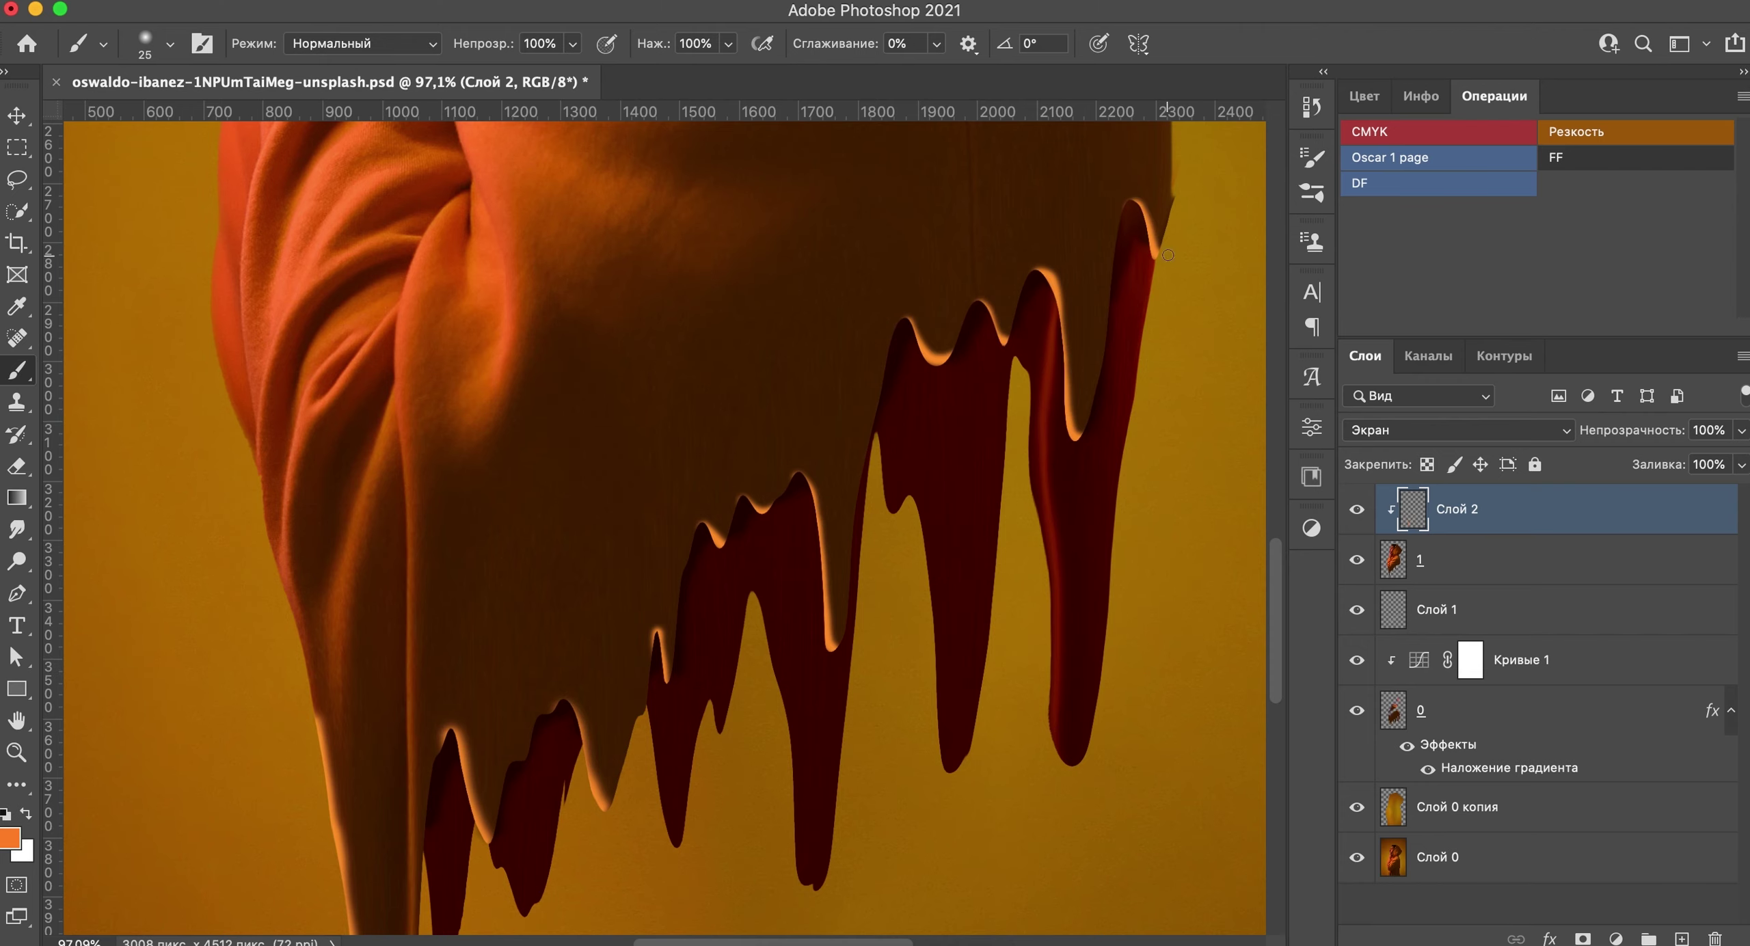
scroll(625, 735, down, 3)
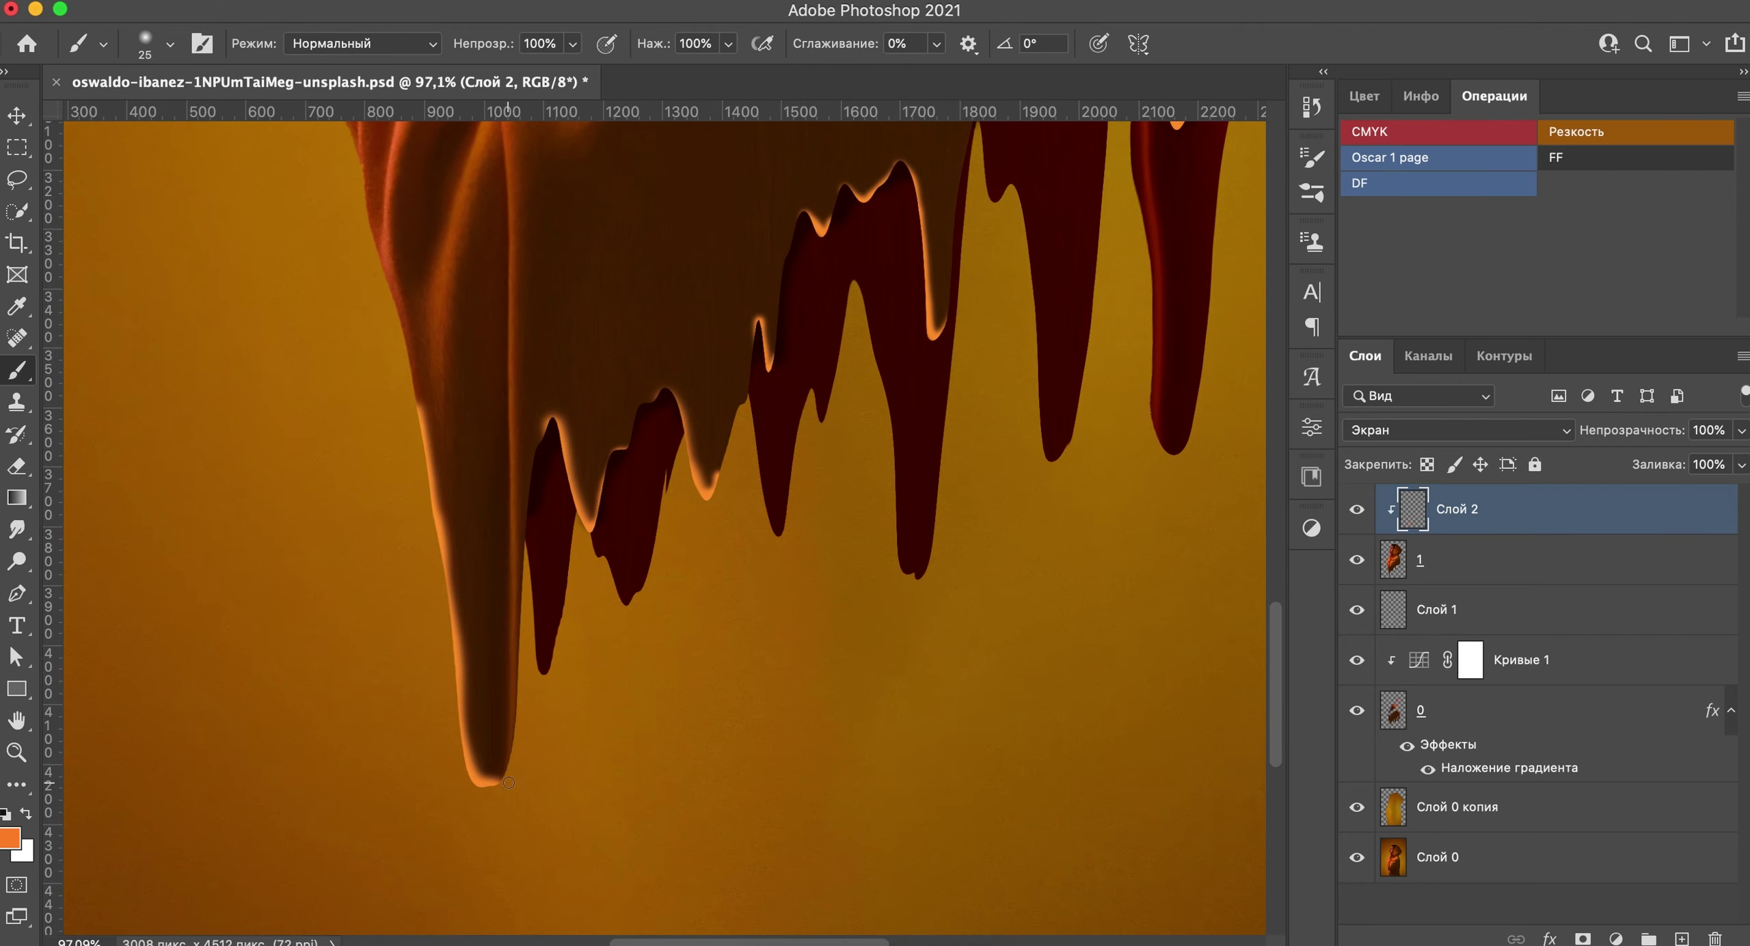
scroll(557, 646, down, 3)
scroll(532, 528, down, 2)
scroll(532, 528, down, 2)
key(v)
click(1604, 660)
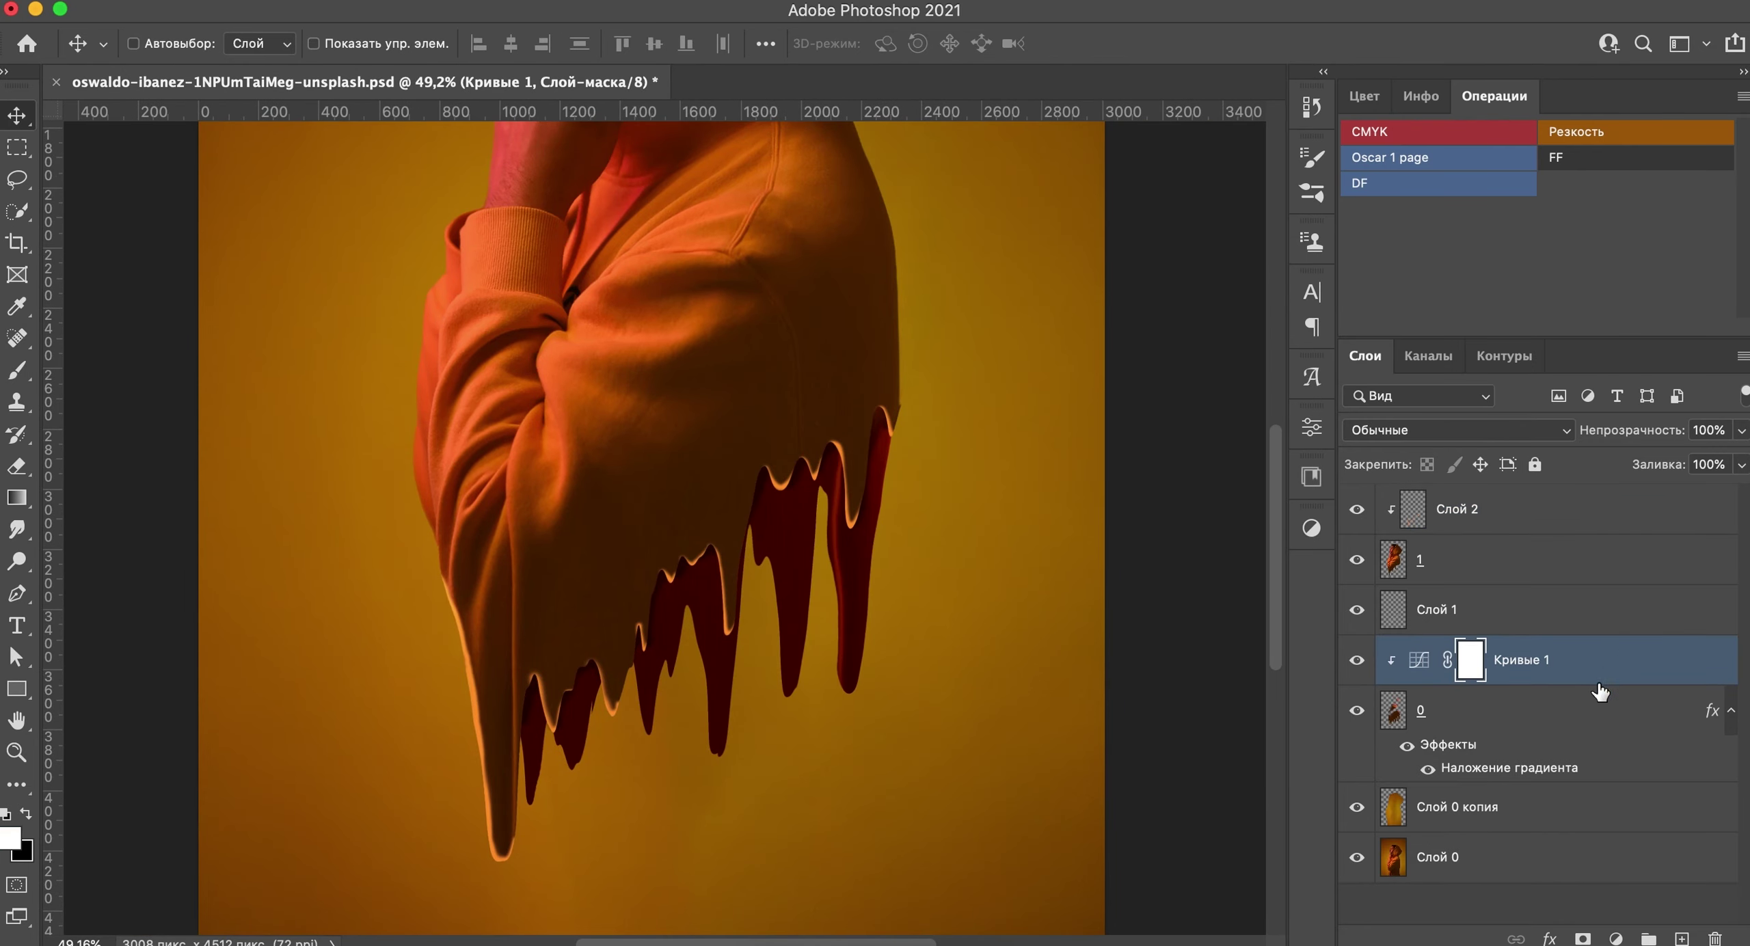
Step: Add Слой 3 above Кривые 1 with a mask from the layer 0 hoodie-and-drips shape
click(1684, 940)
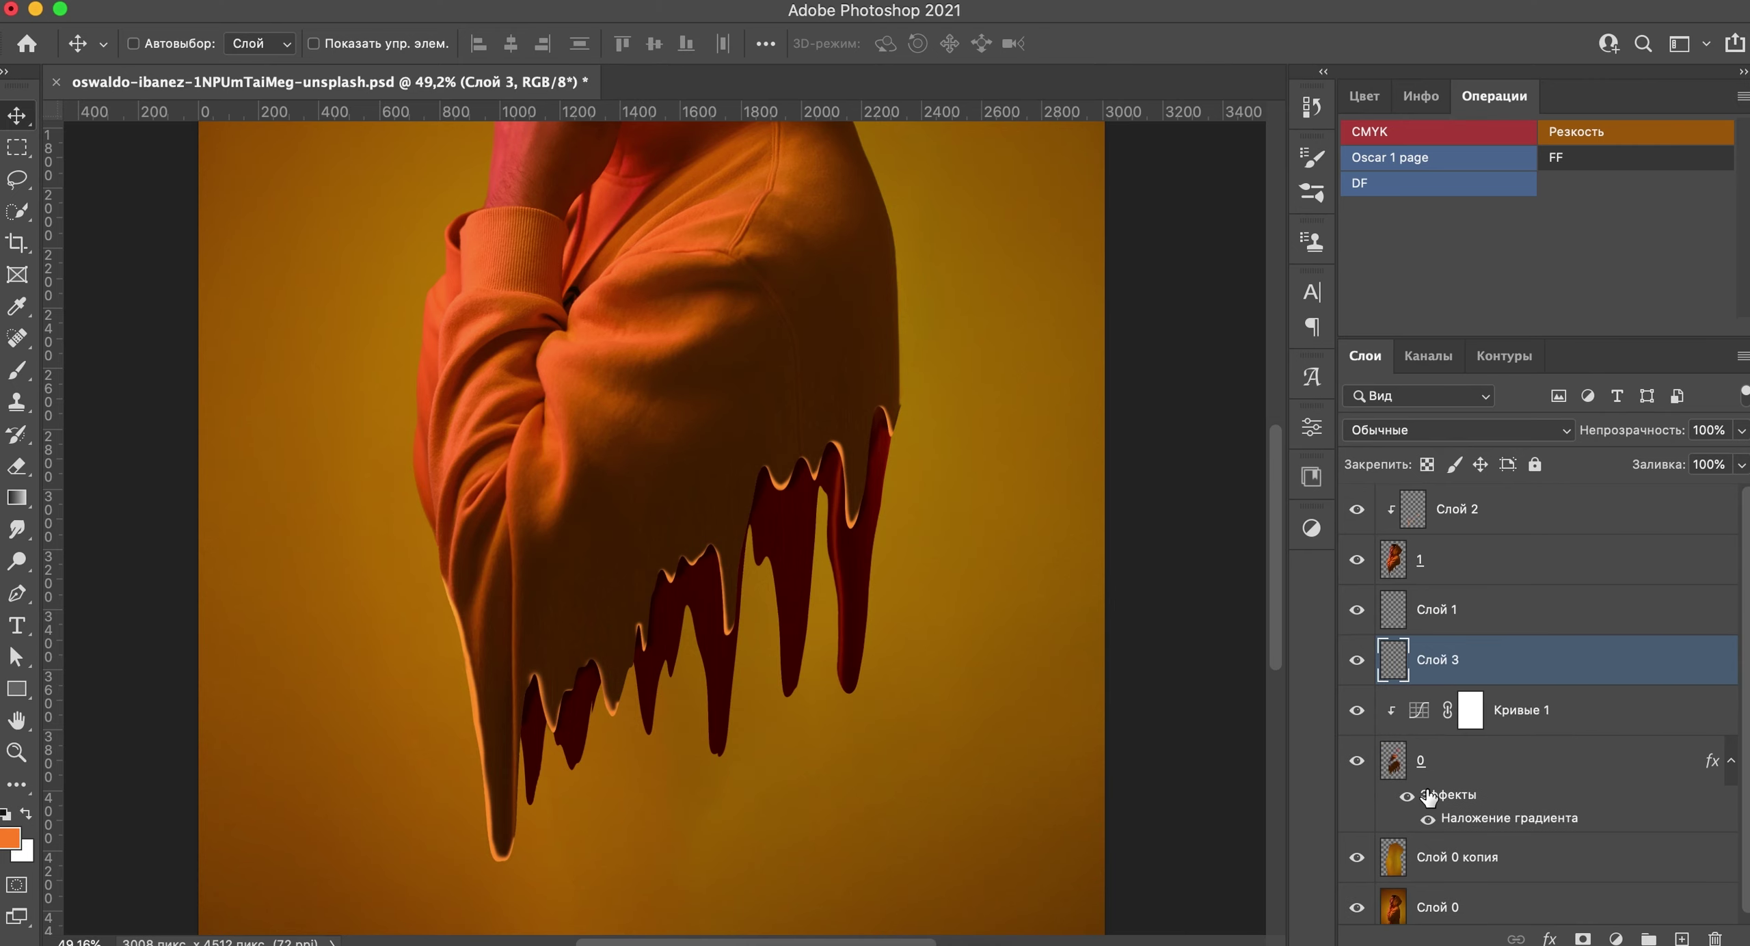
super+click(1410, 752)
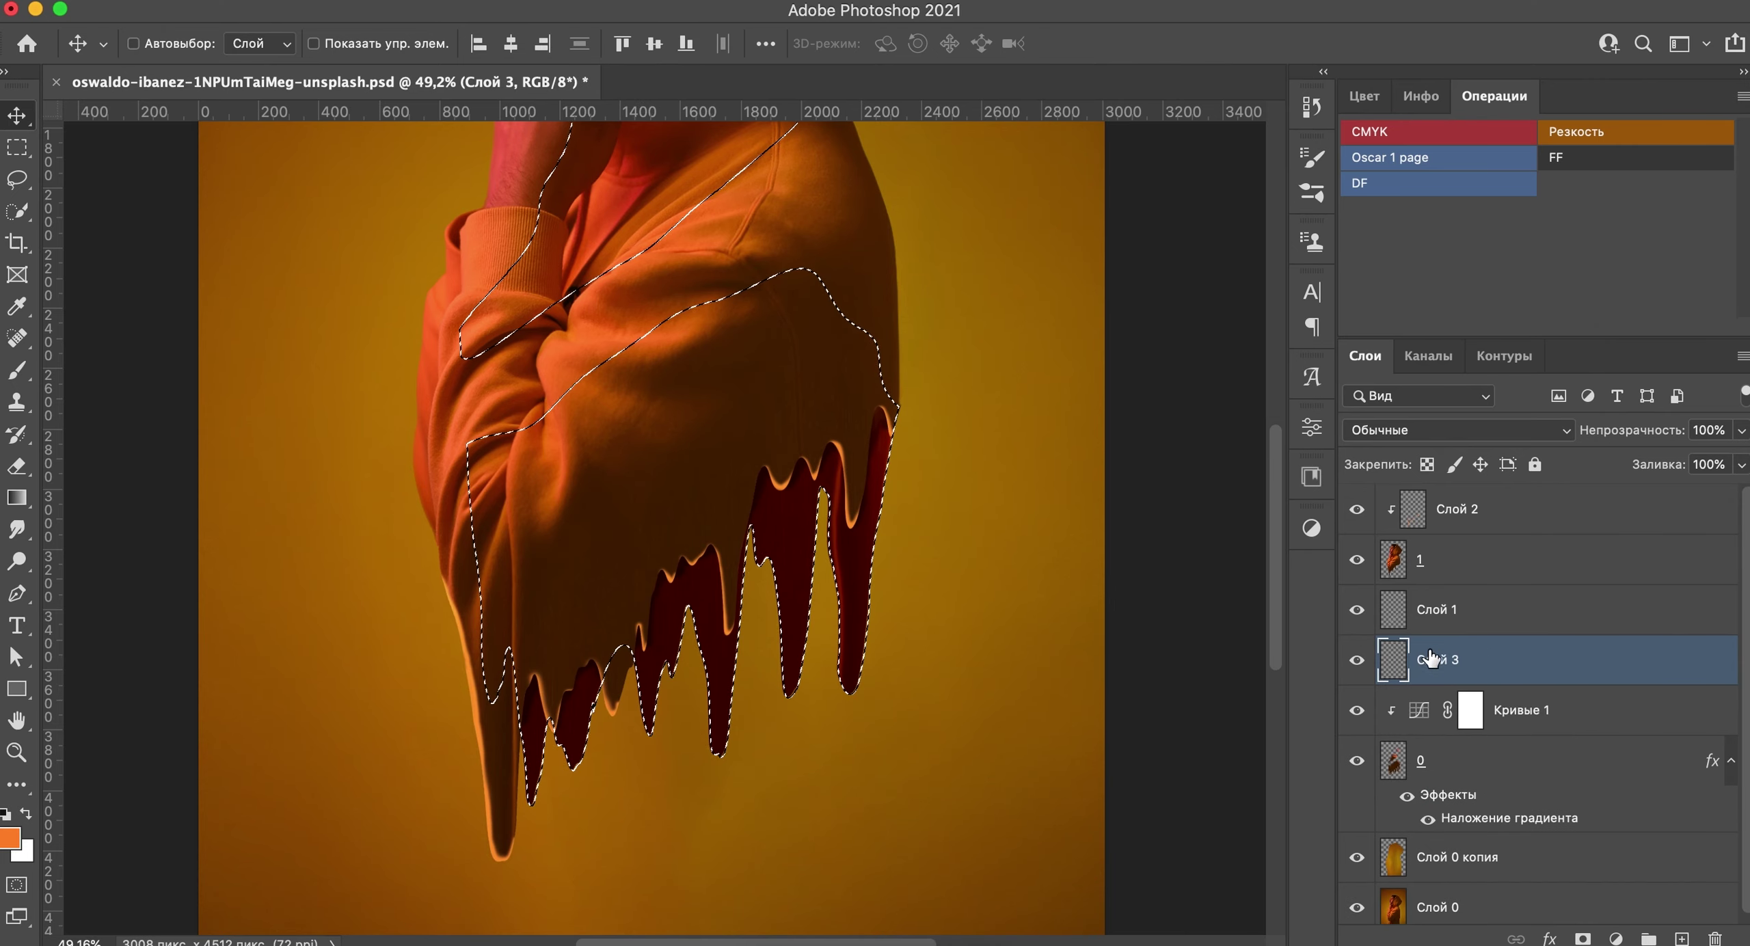
click(1582, 939)
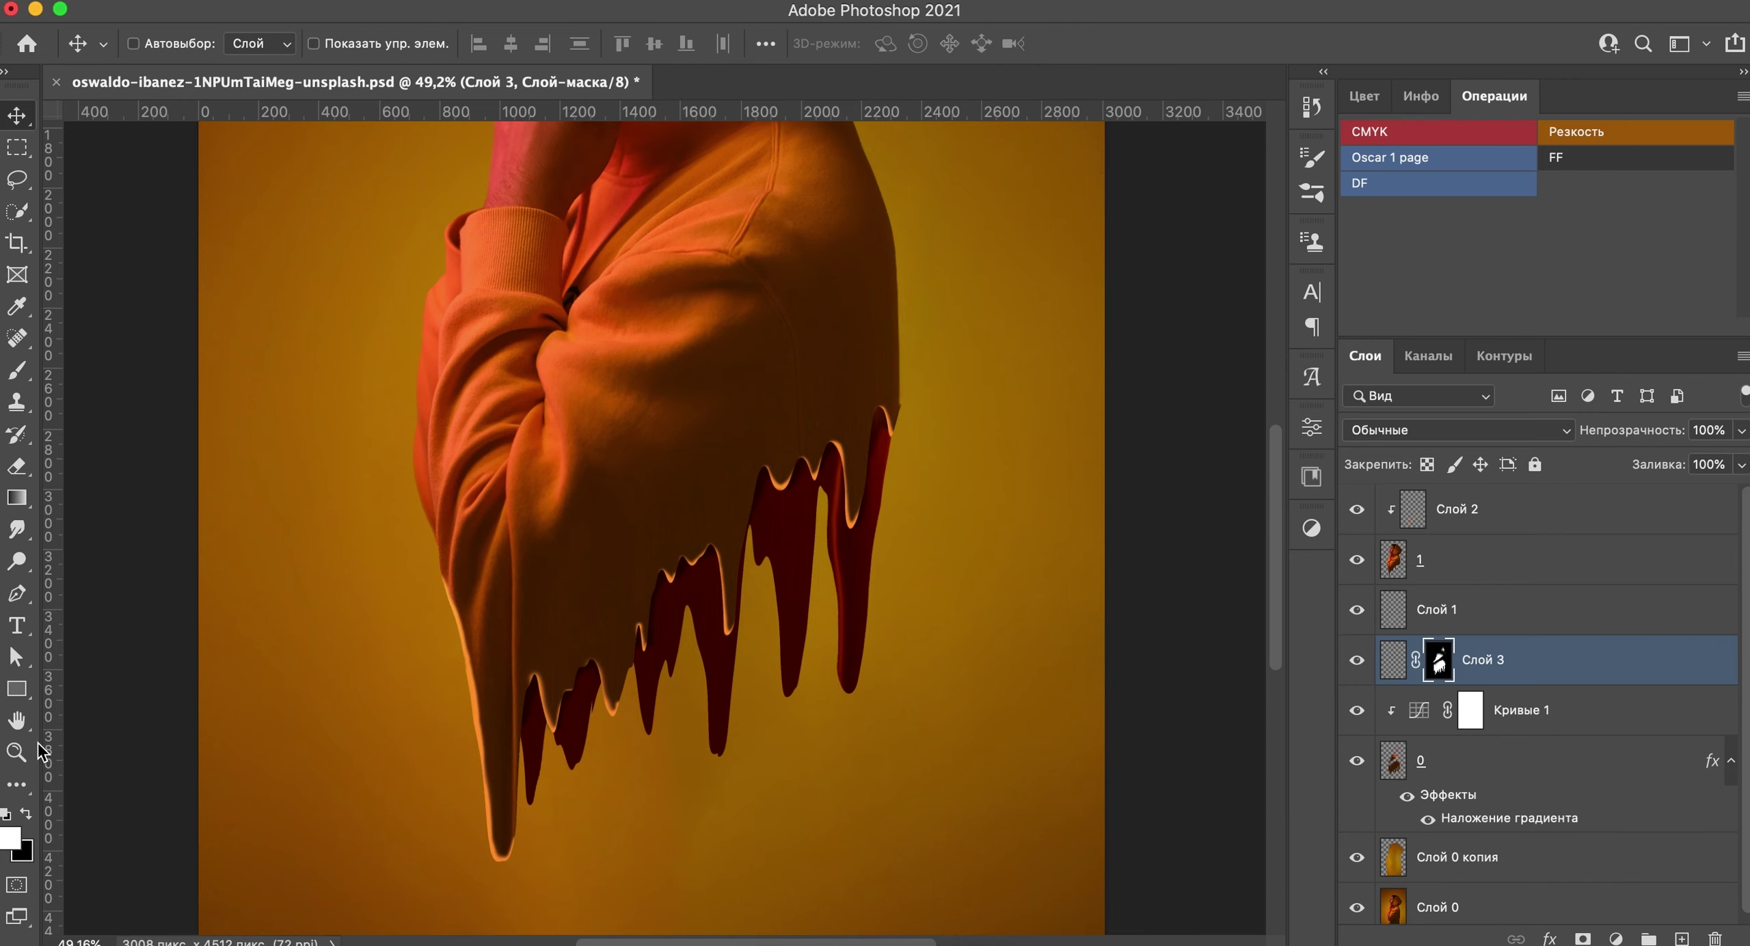
Step: Set the foreground colour to grey and make Слой 3 Multiply blending
click(9, 837)
key(Return)
click(1459, 429)
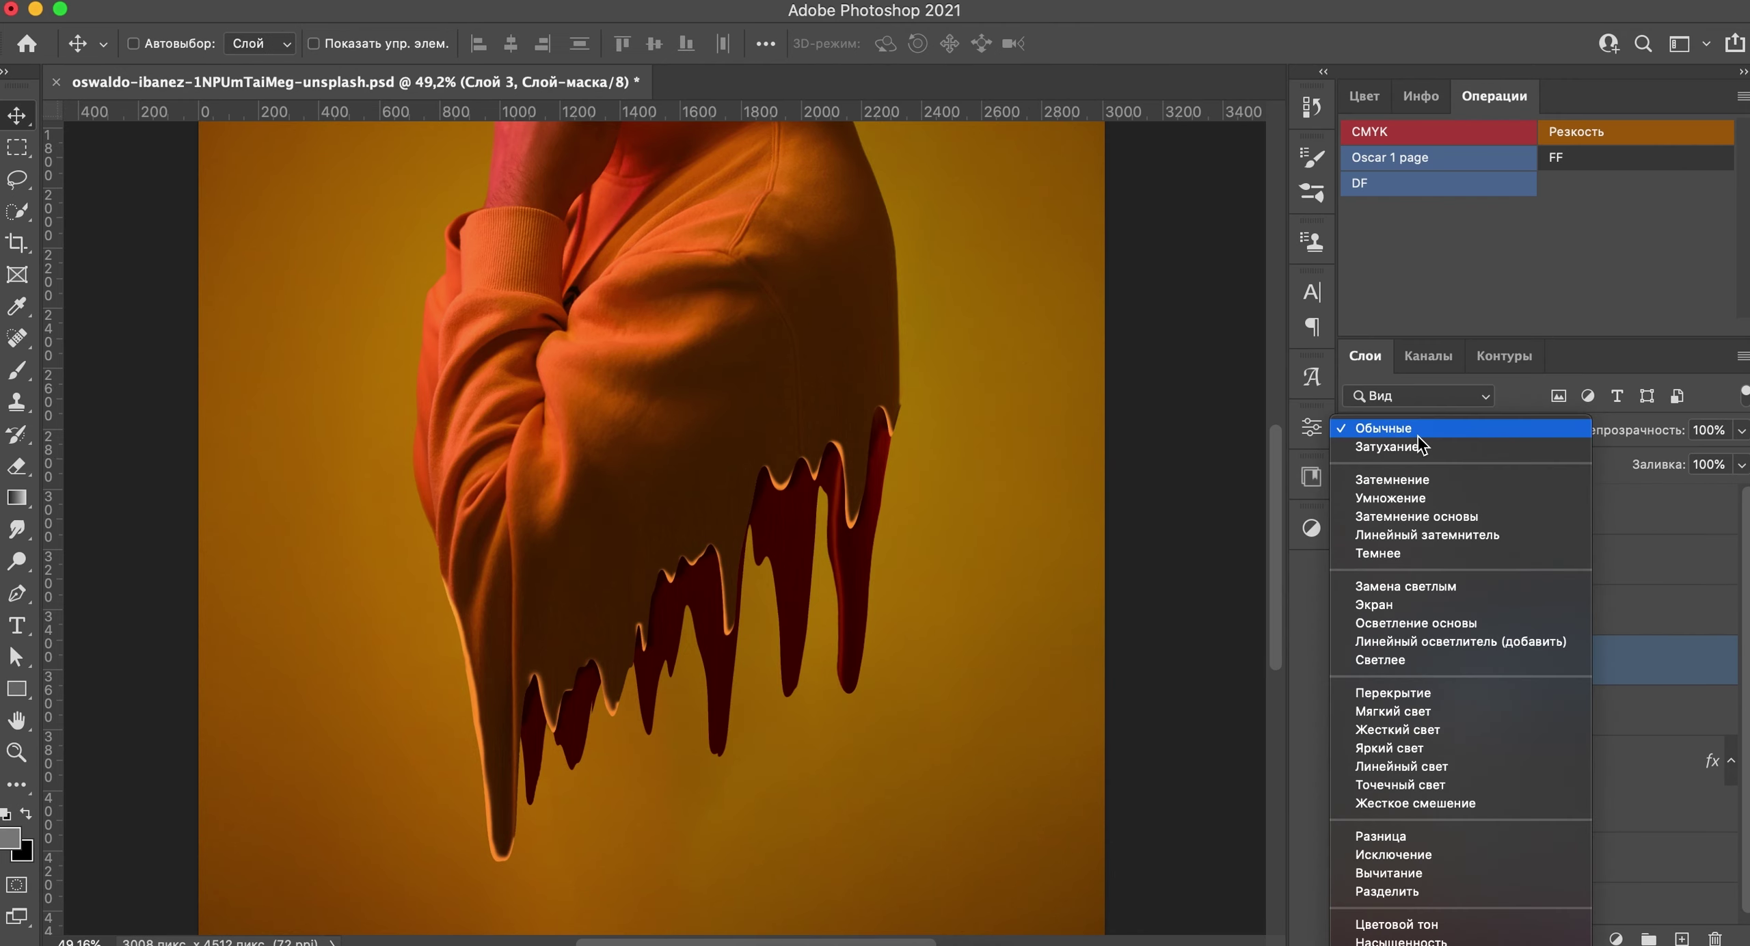
click(1406, 501)
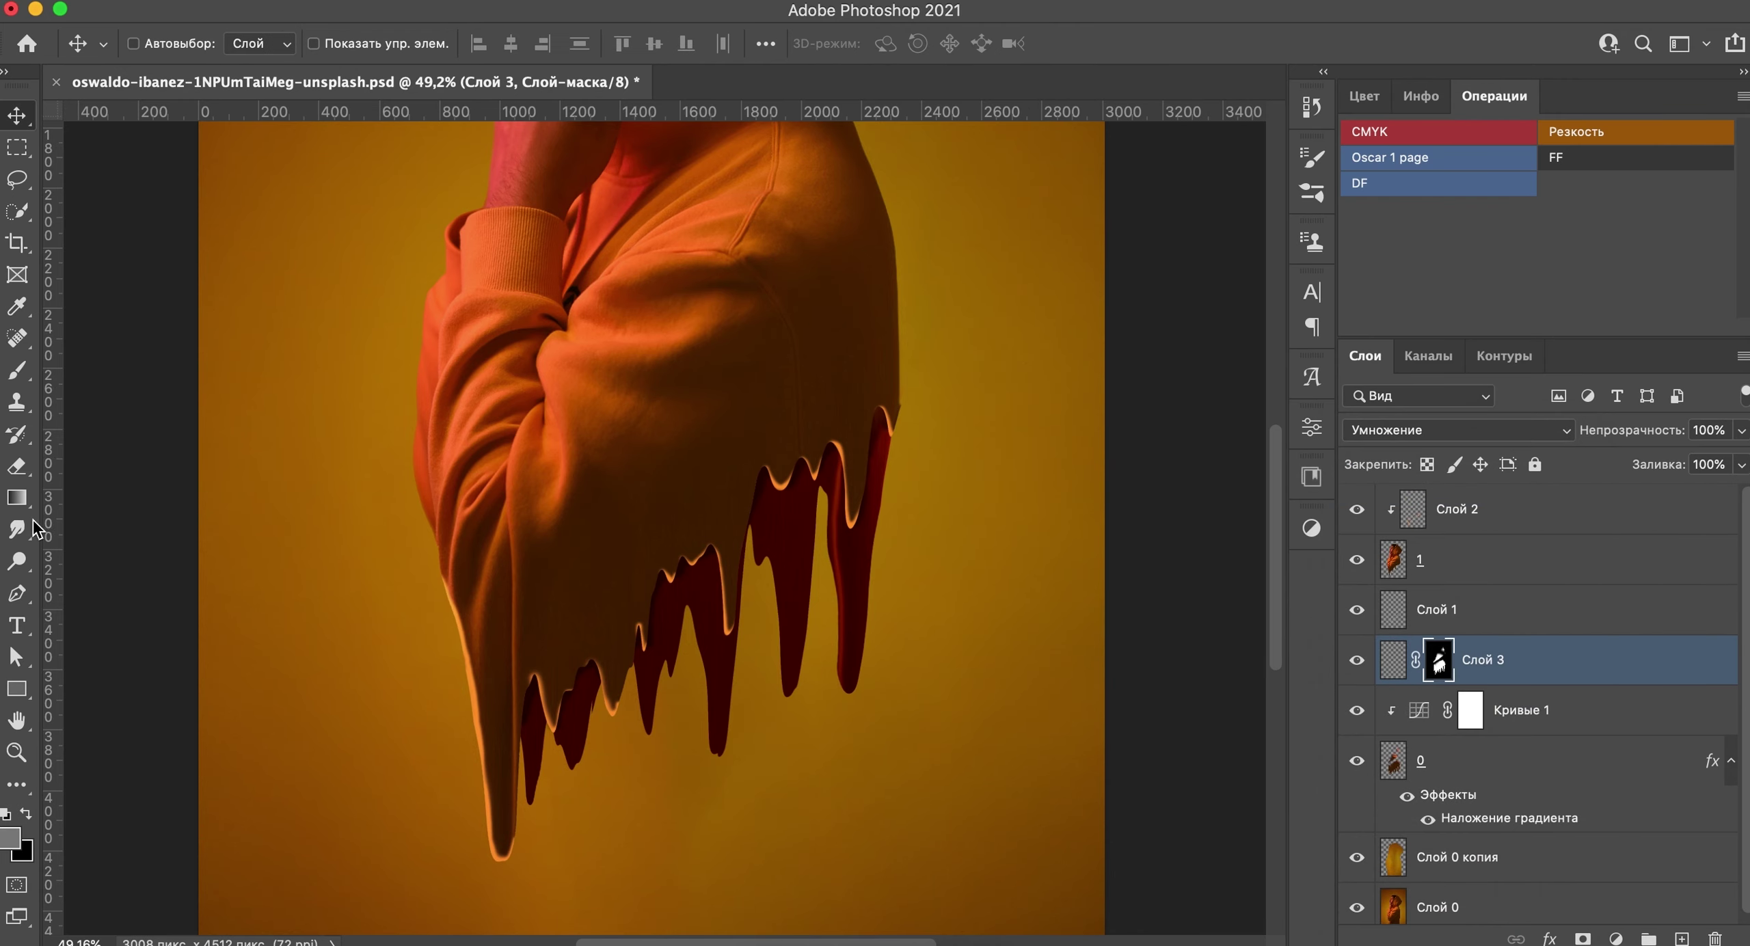
click(18, 370)
Step: Enlarge the brush and return to a view of the whole image
scroll(838, 828, up, 2)
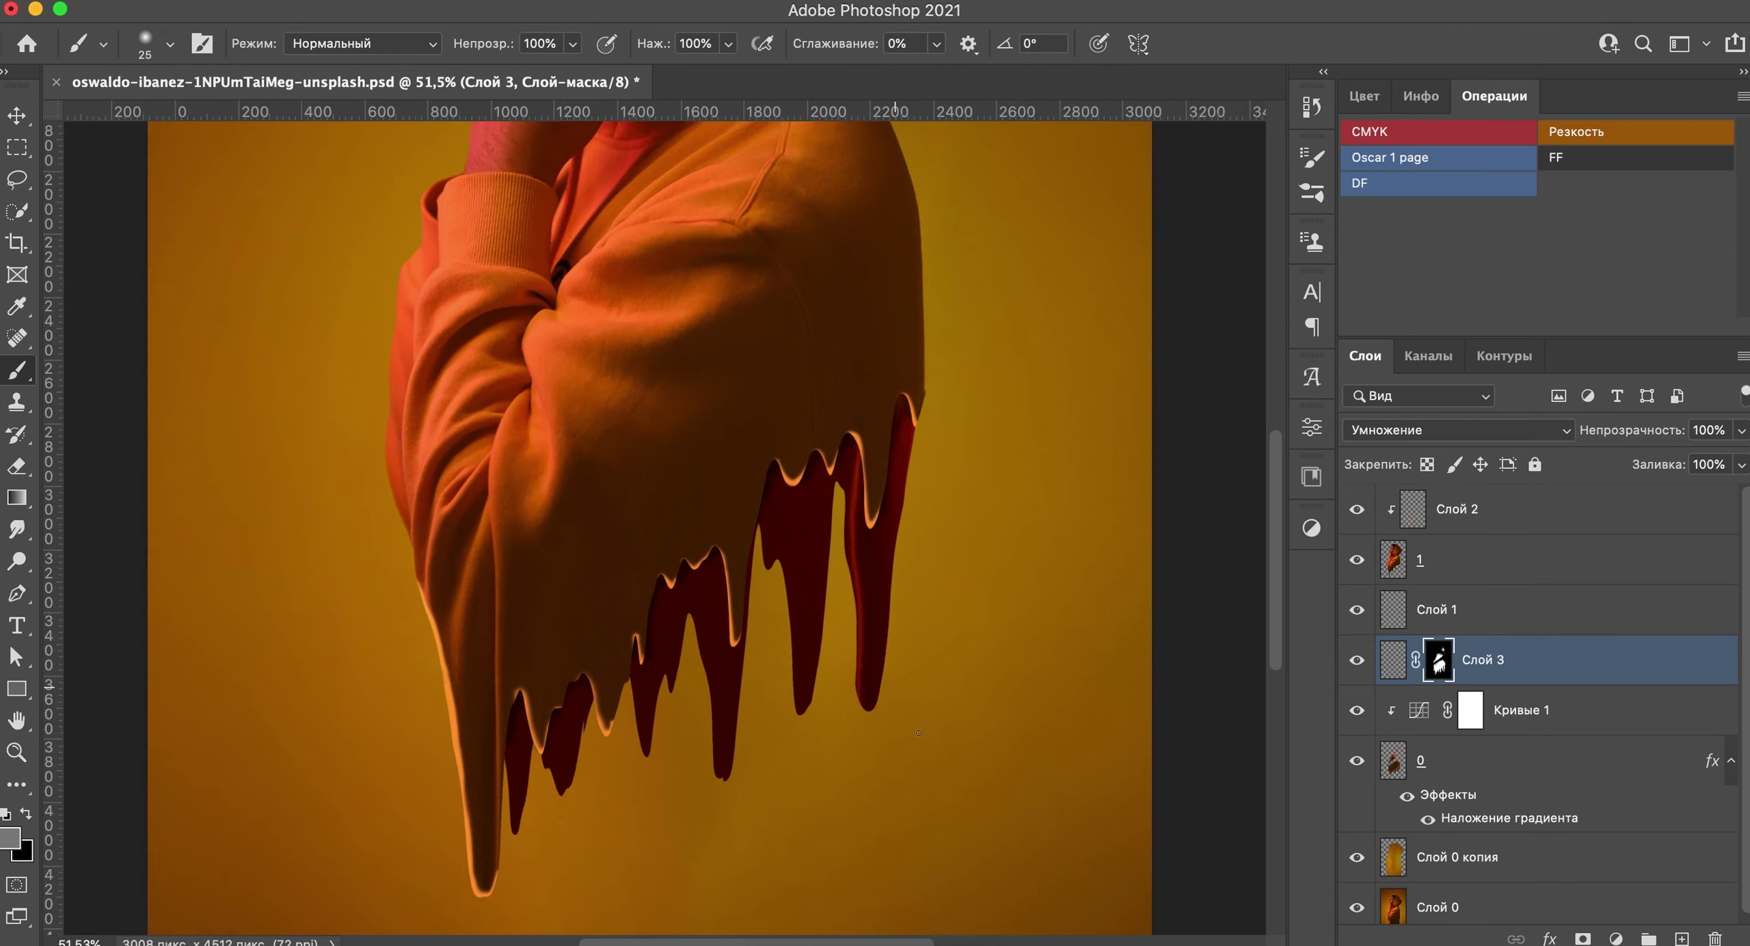
scroll(855, 793, up, 3)
scroll(882, 746, up, 3)
scroll(908, 698, up, 2)
key(bracketright)
key(bracketright)
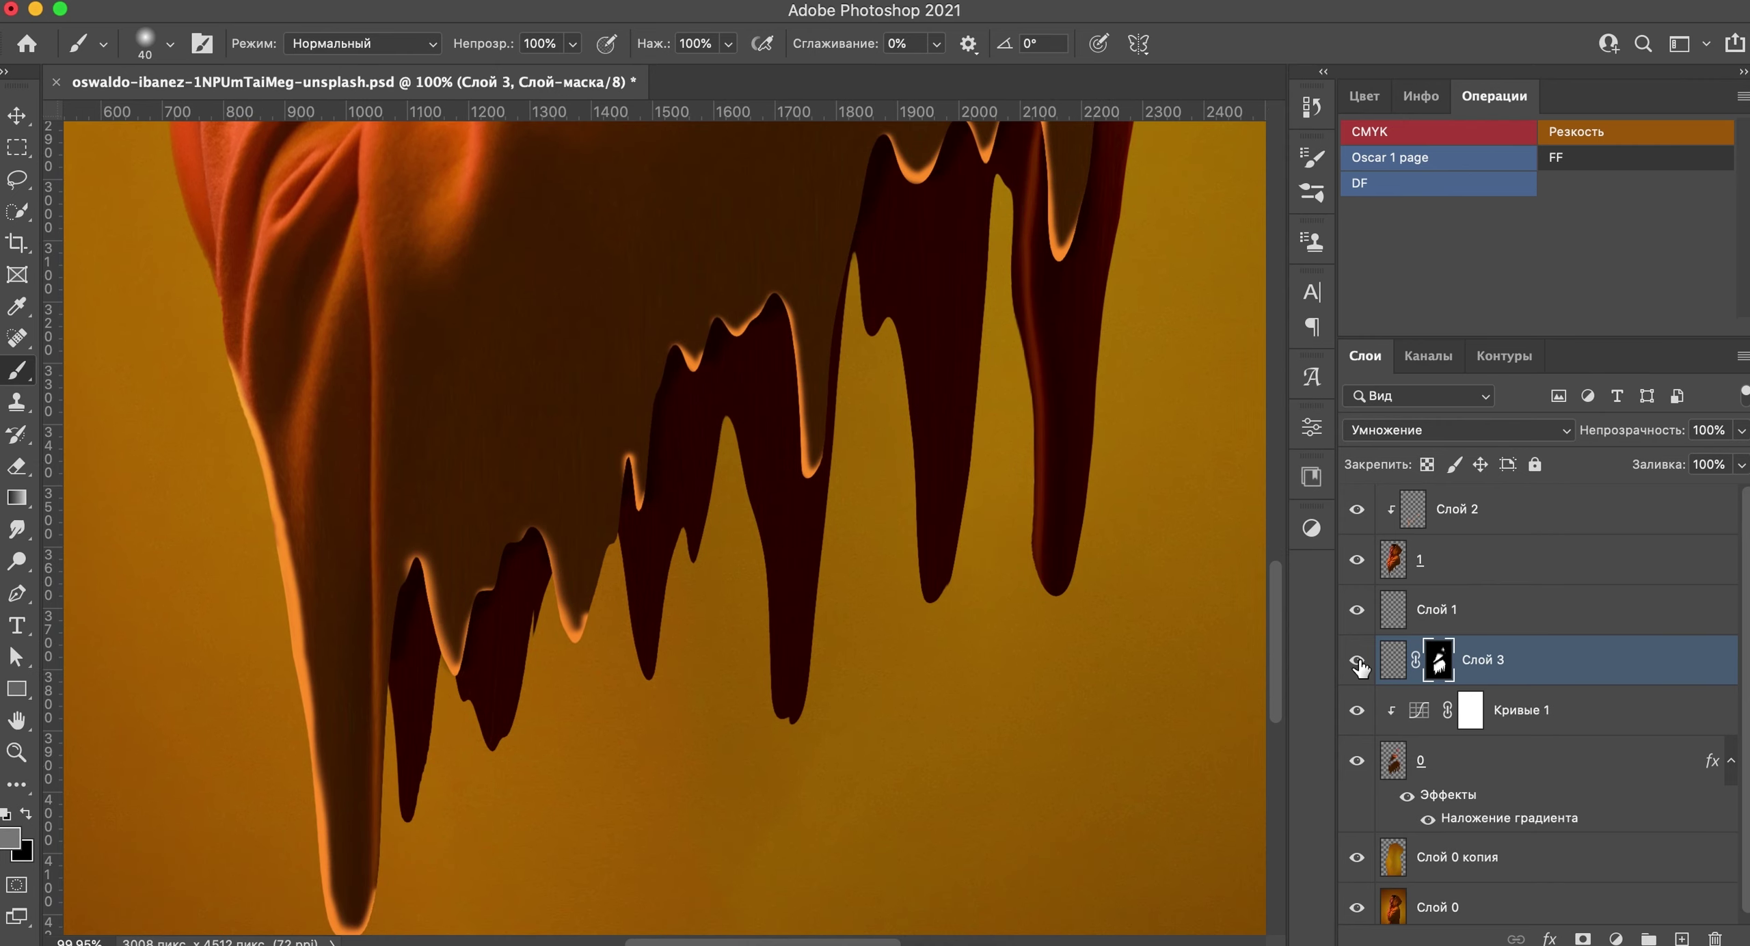
scroll(887, 527, down, 2)
scroll(887, 568, down, 4)
key(v)
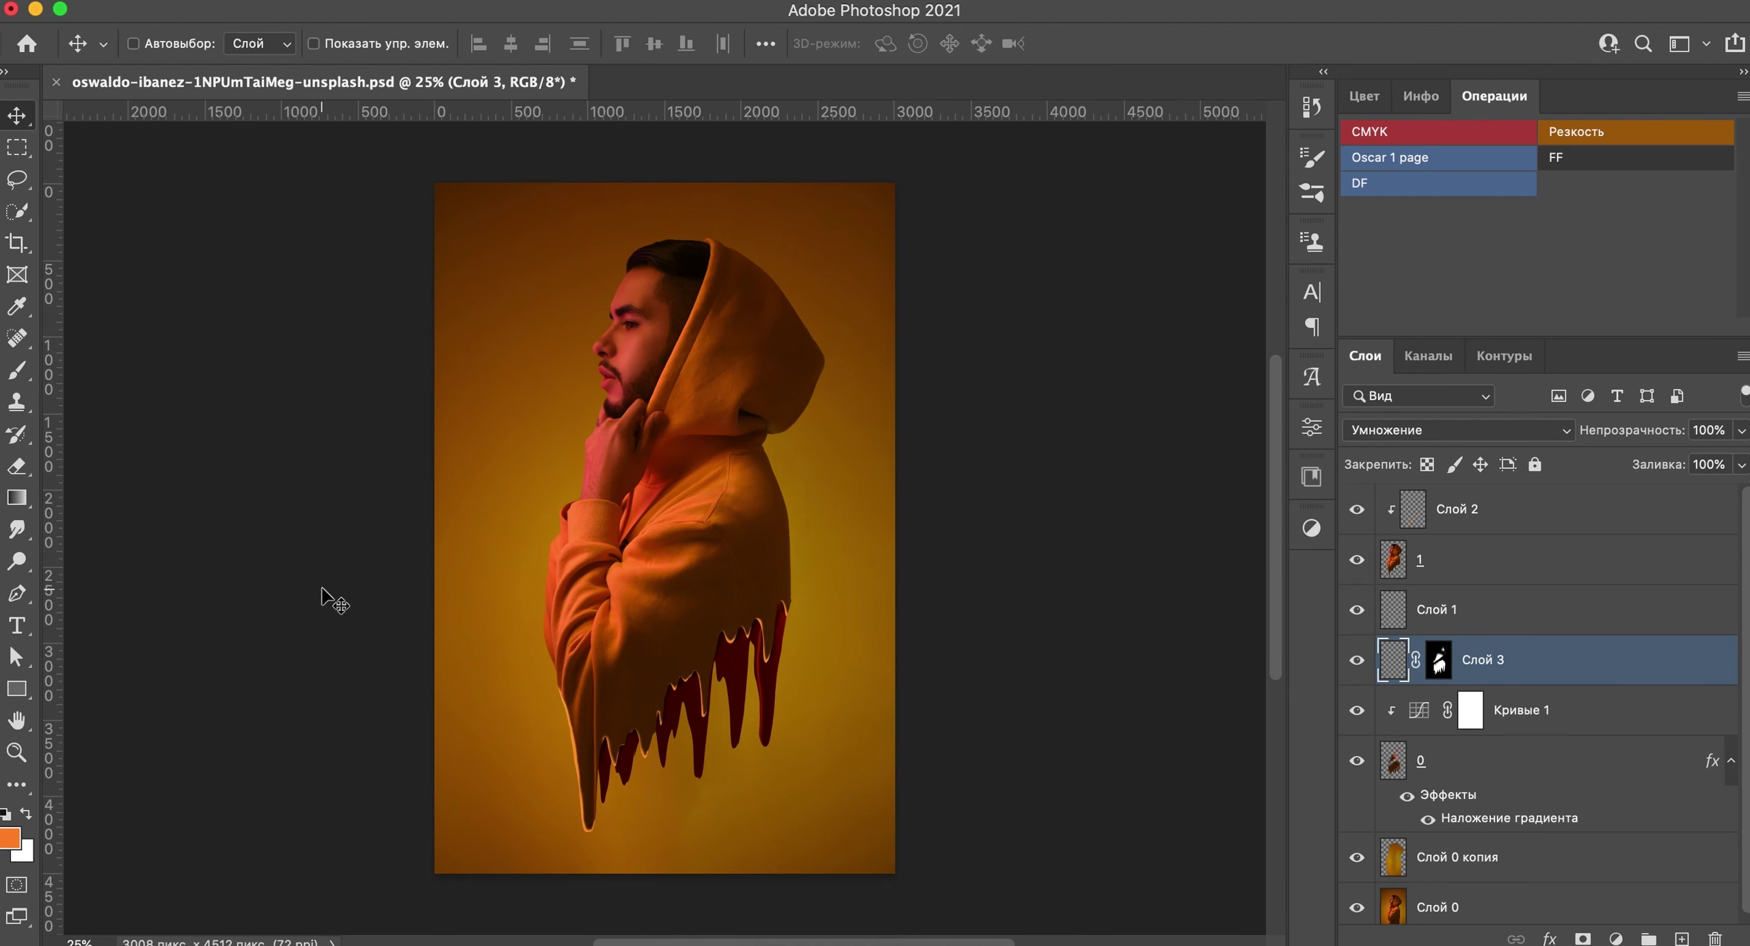